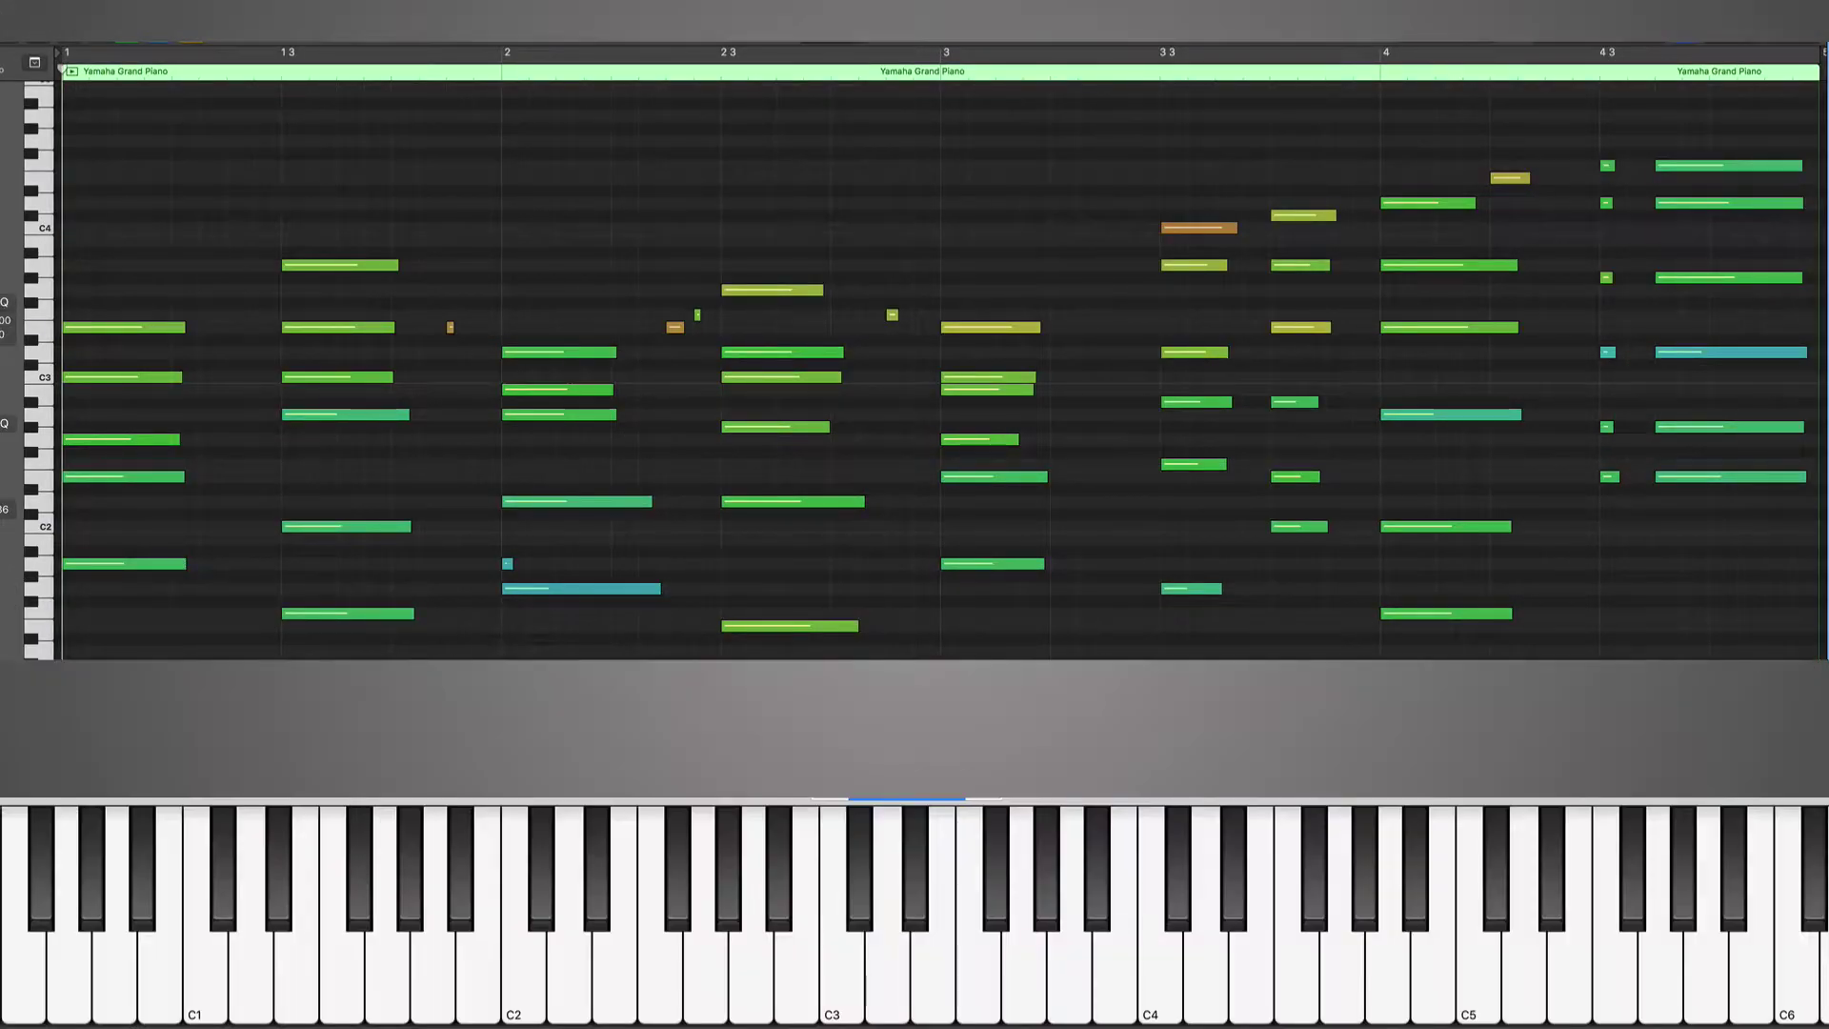
Play back the chord progression in the Yamaha Grand Piano region.
key(space)
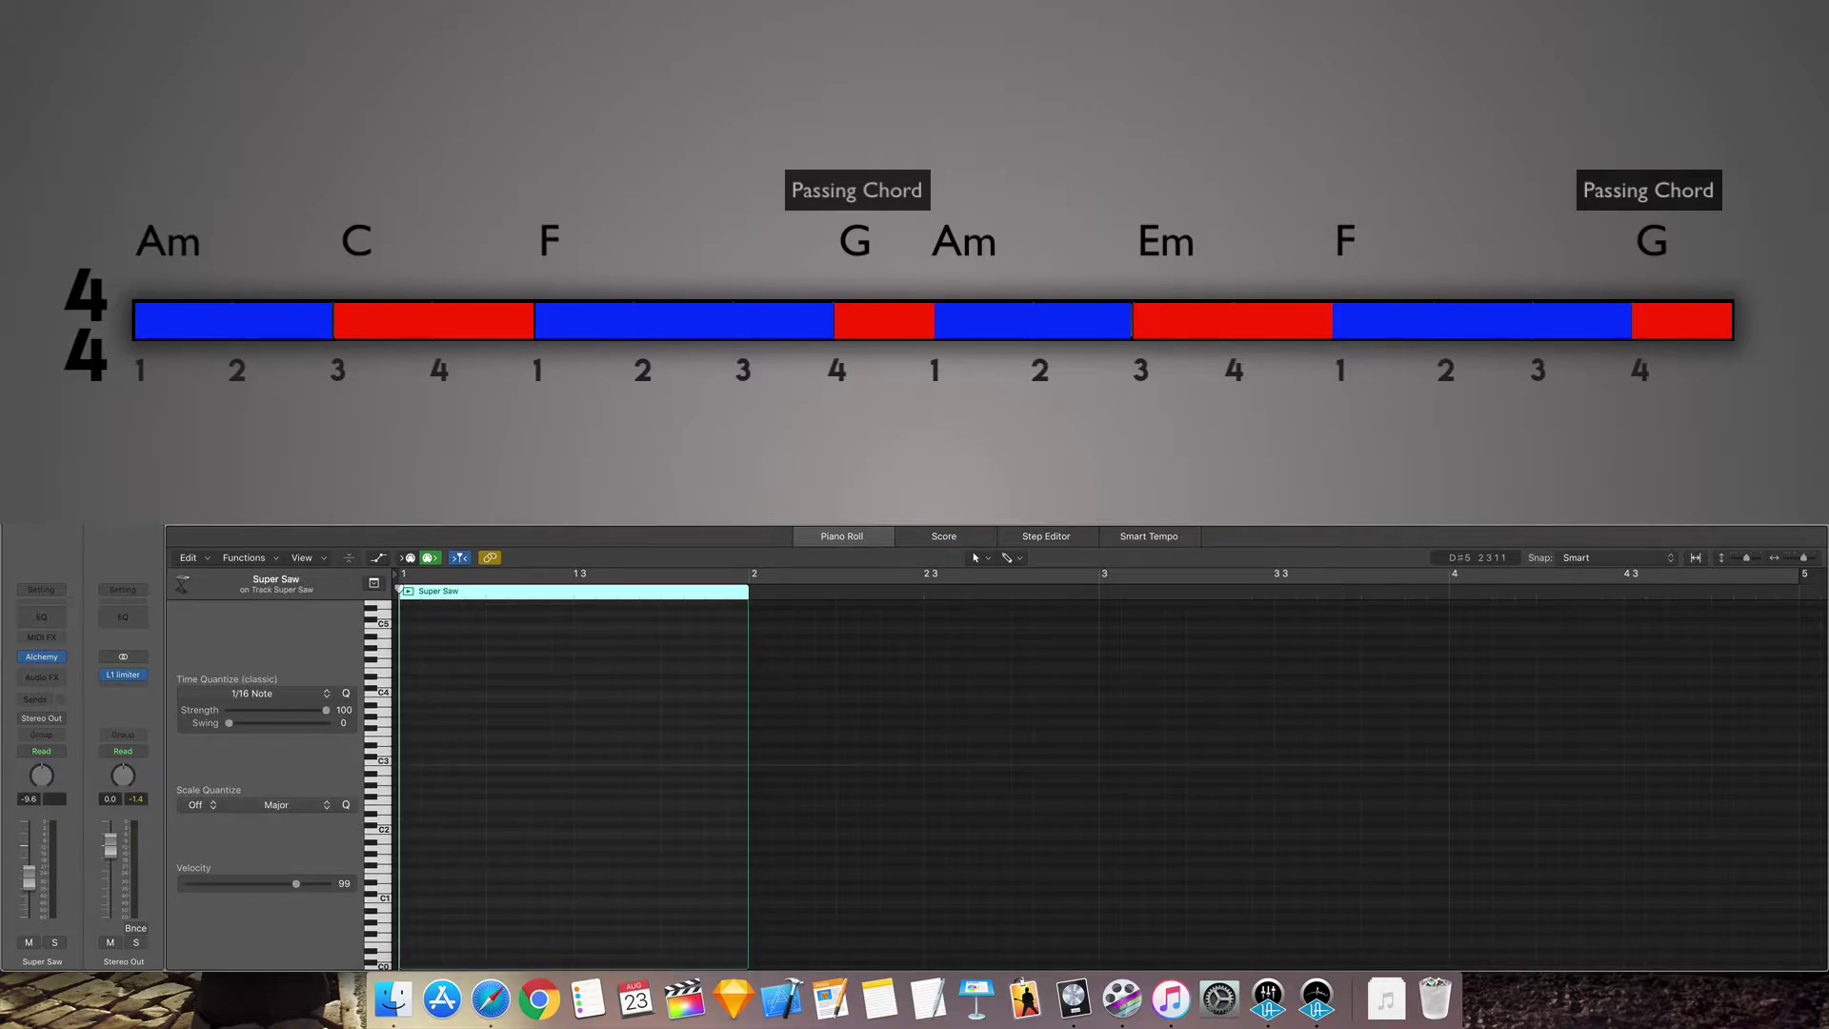
click(480, 762)
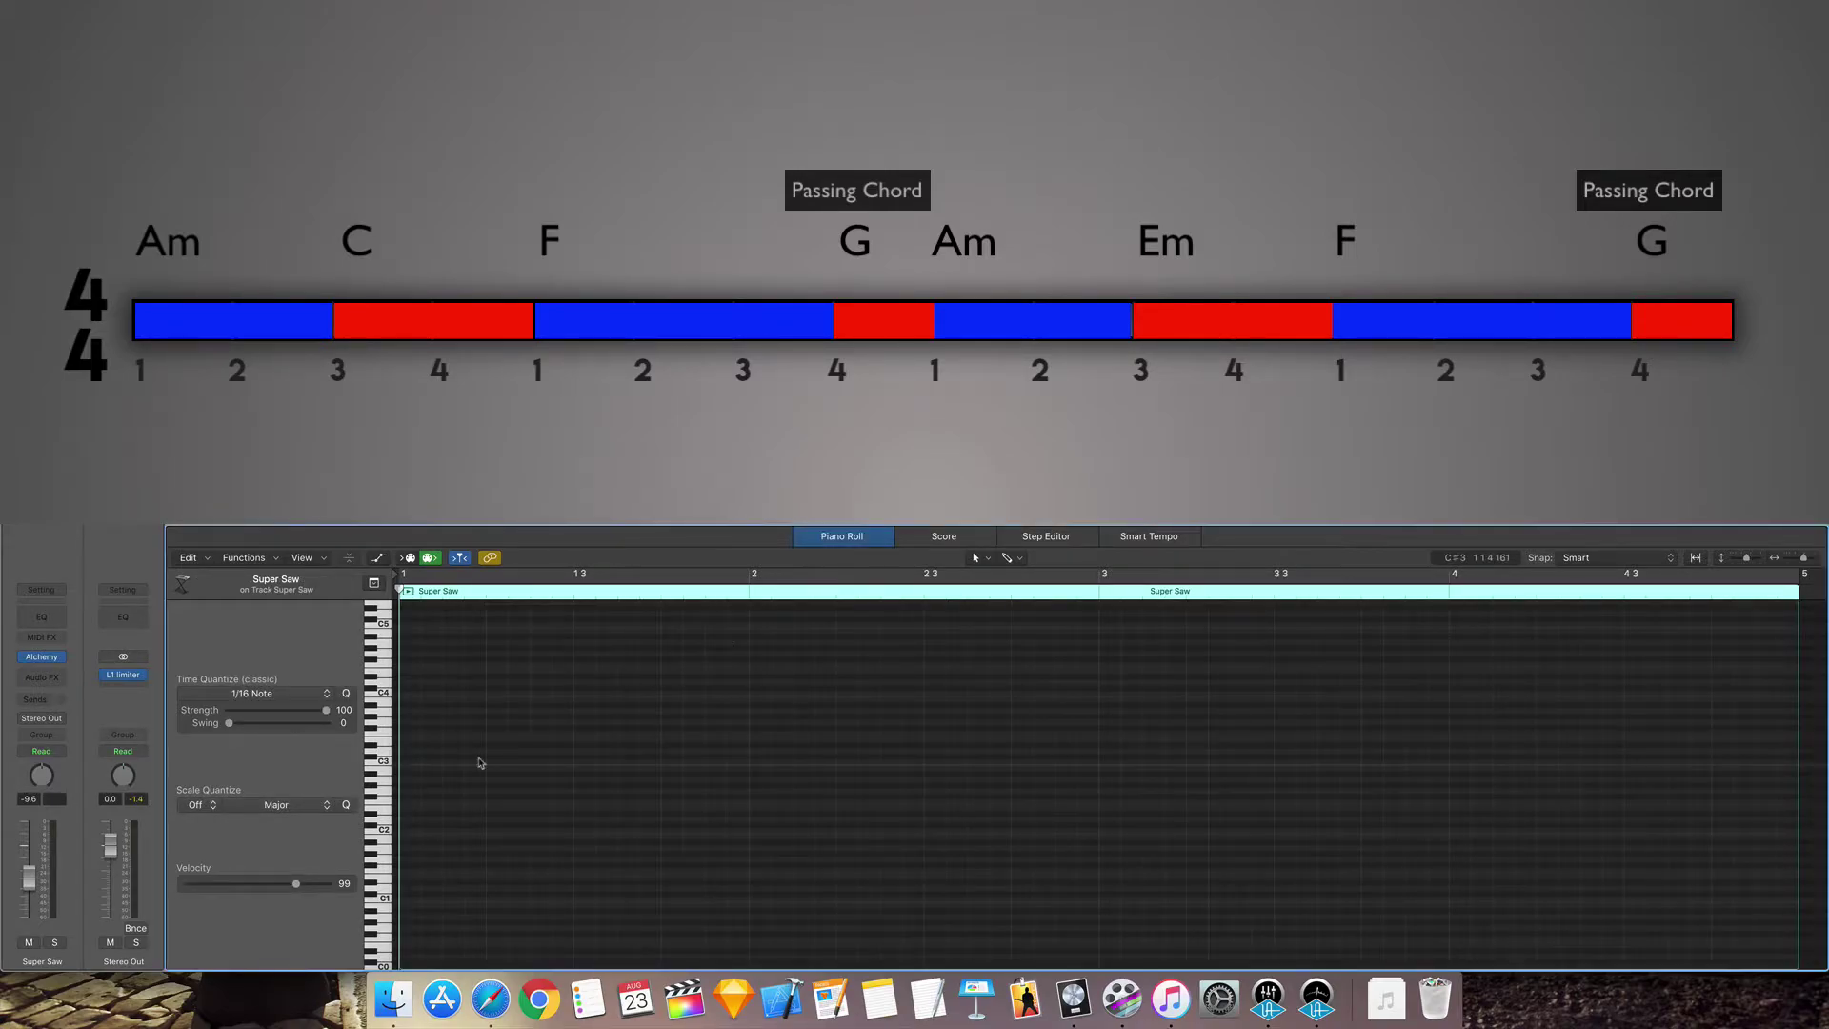
click(310, 558)
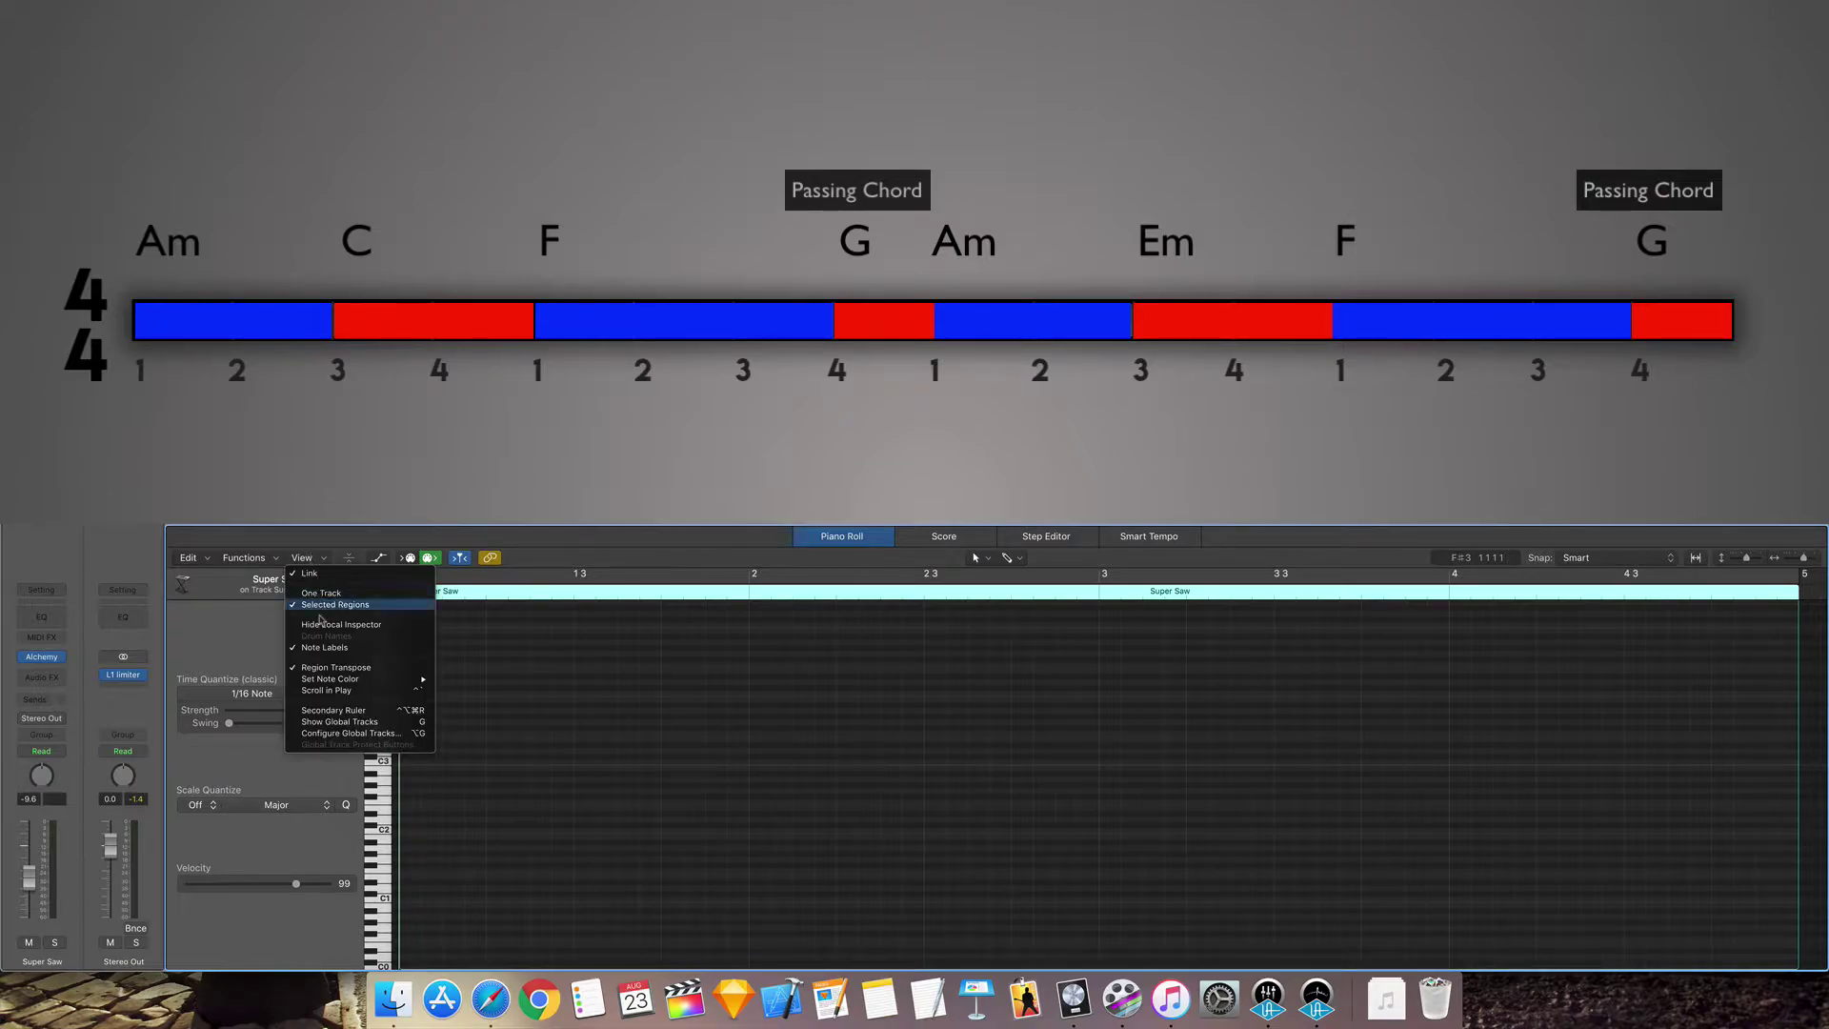
click(615, 661)
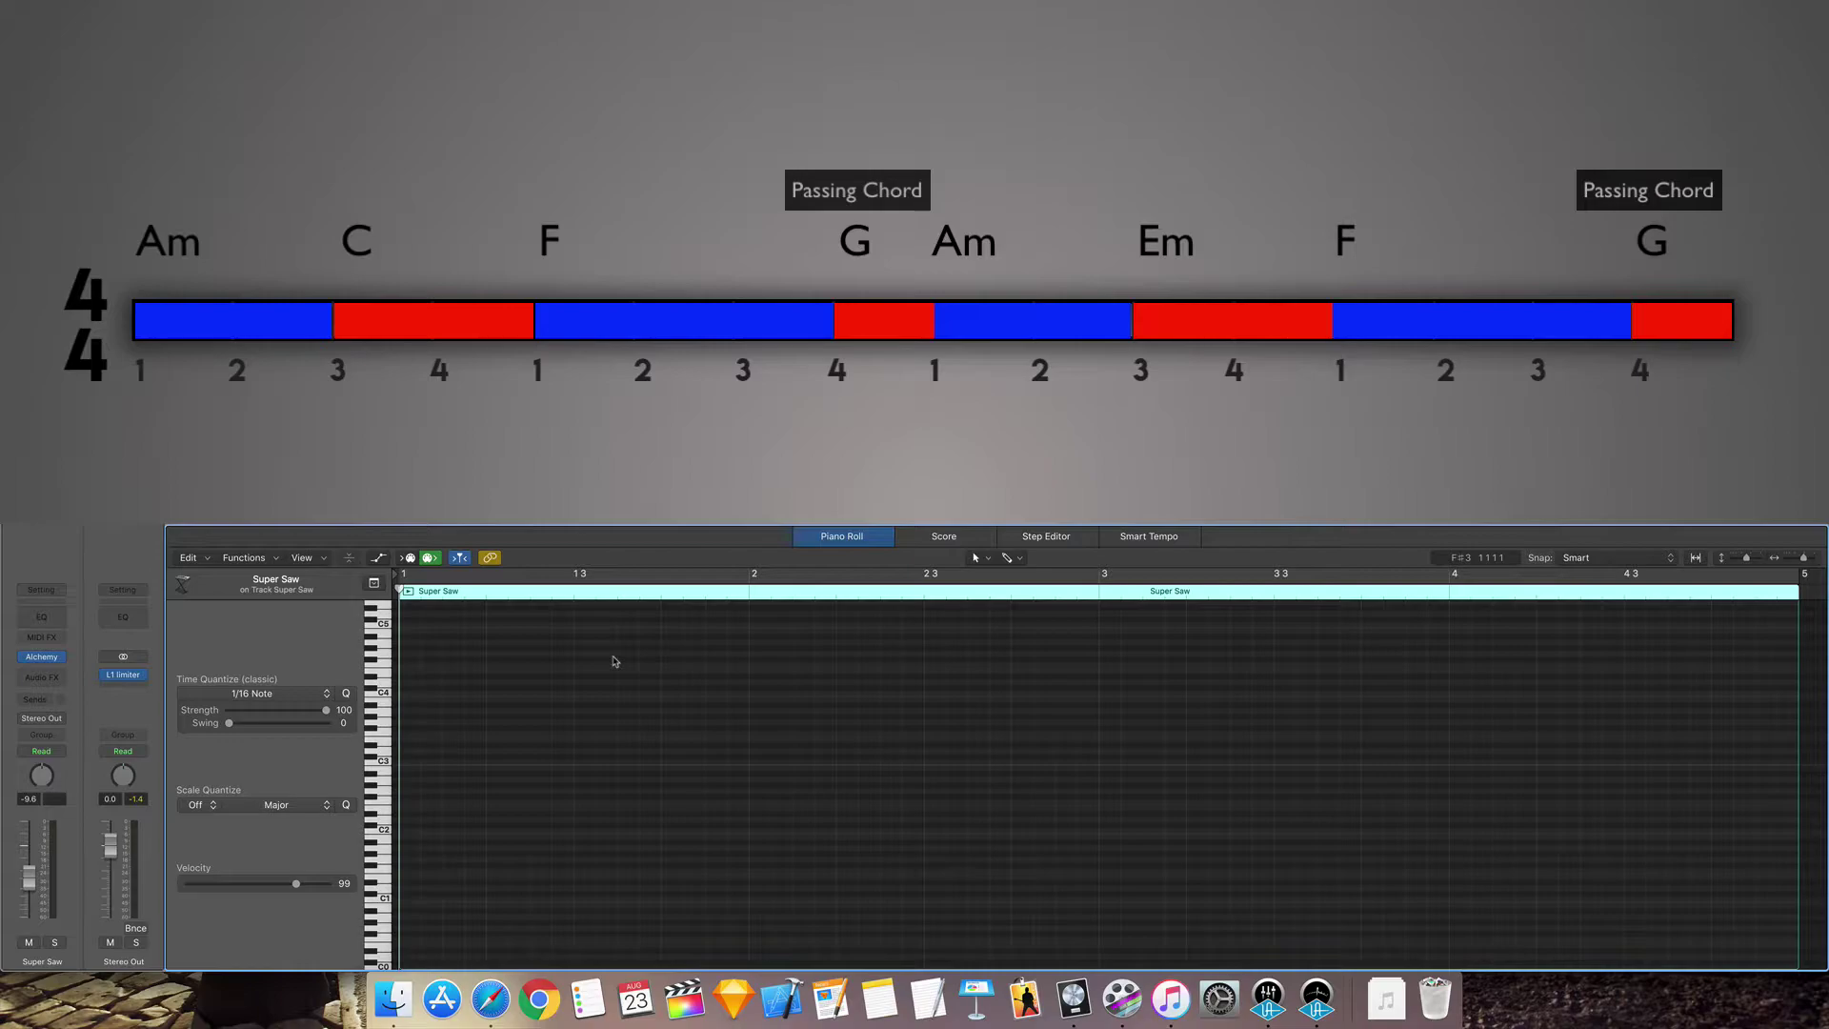
Switch to the Pencil tool and set the Super Saw region's time quantize to 1/2 Note.
key(t)
key(p)
click(303, 694)
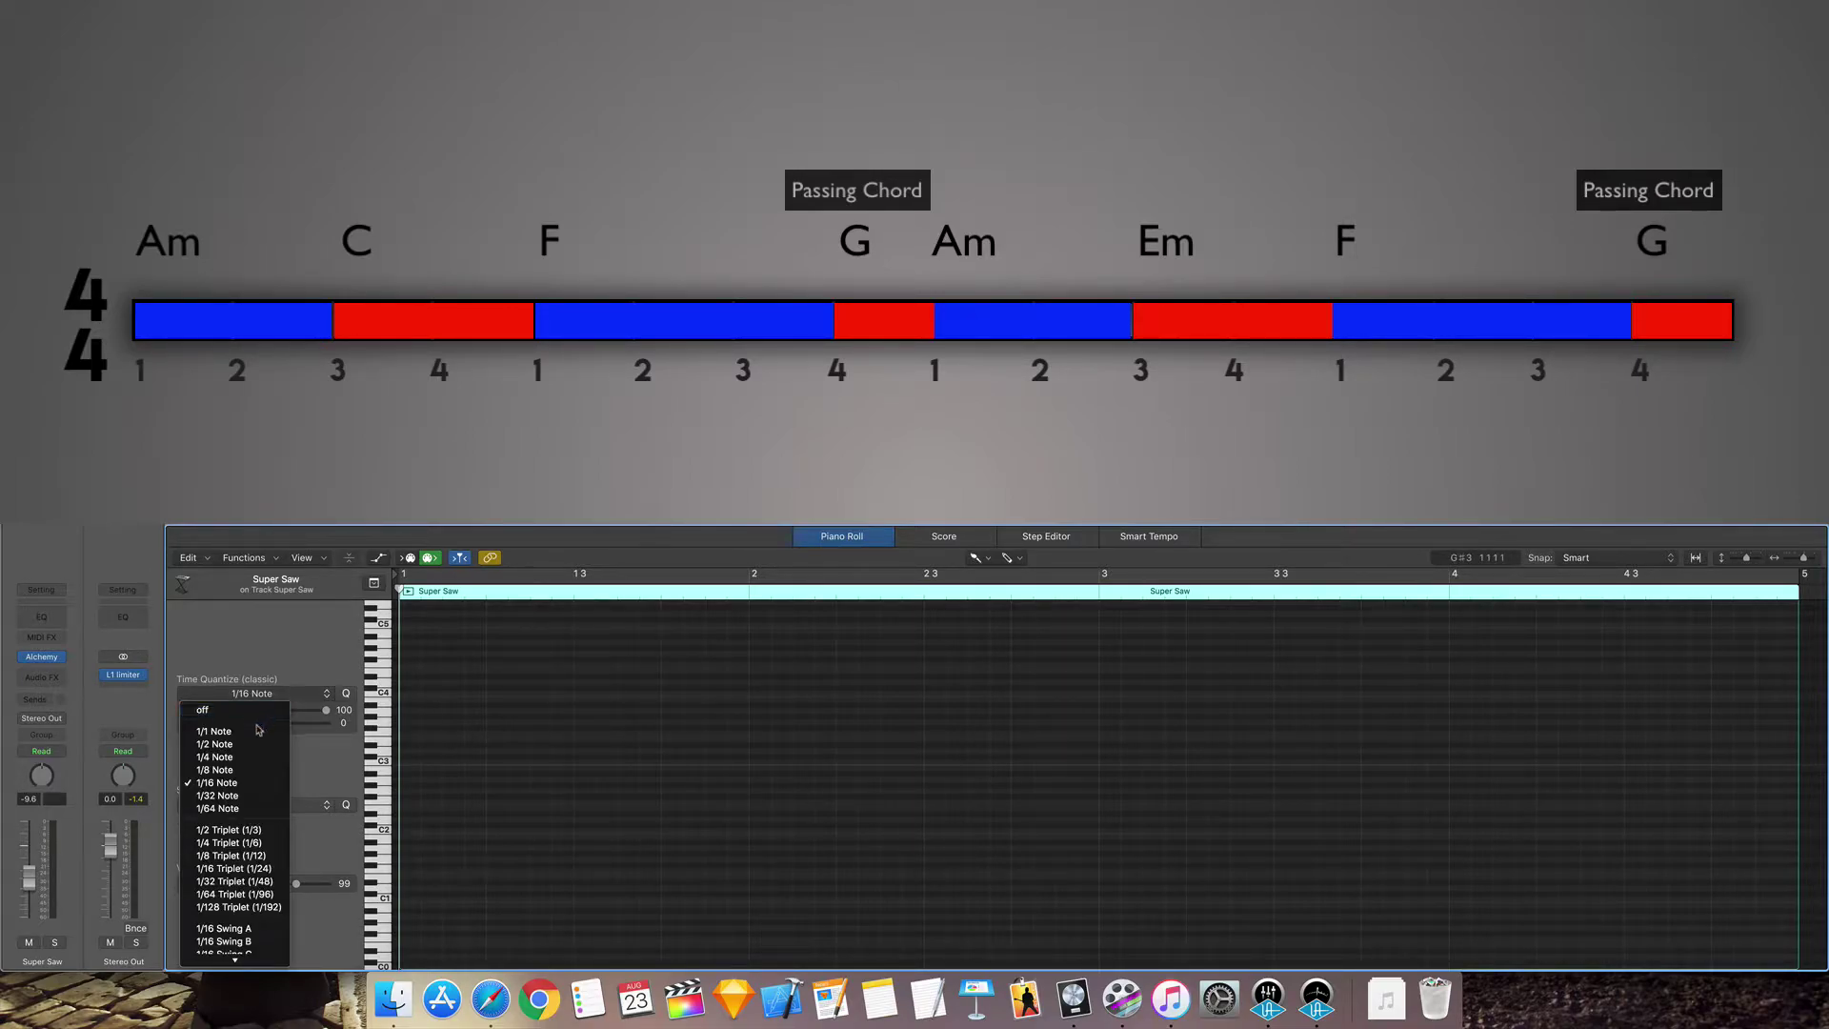
click(241, 748)
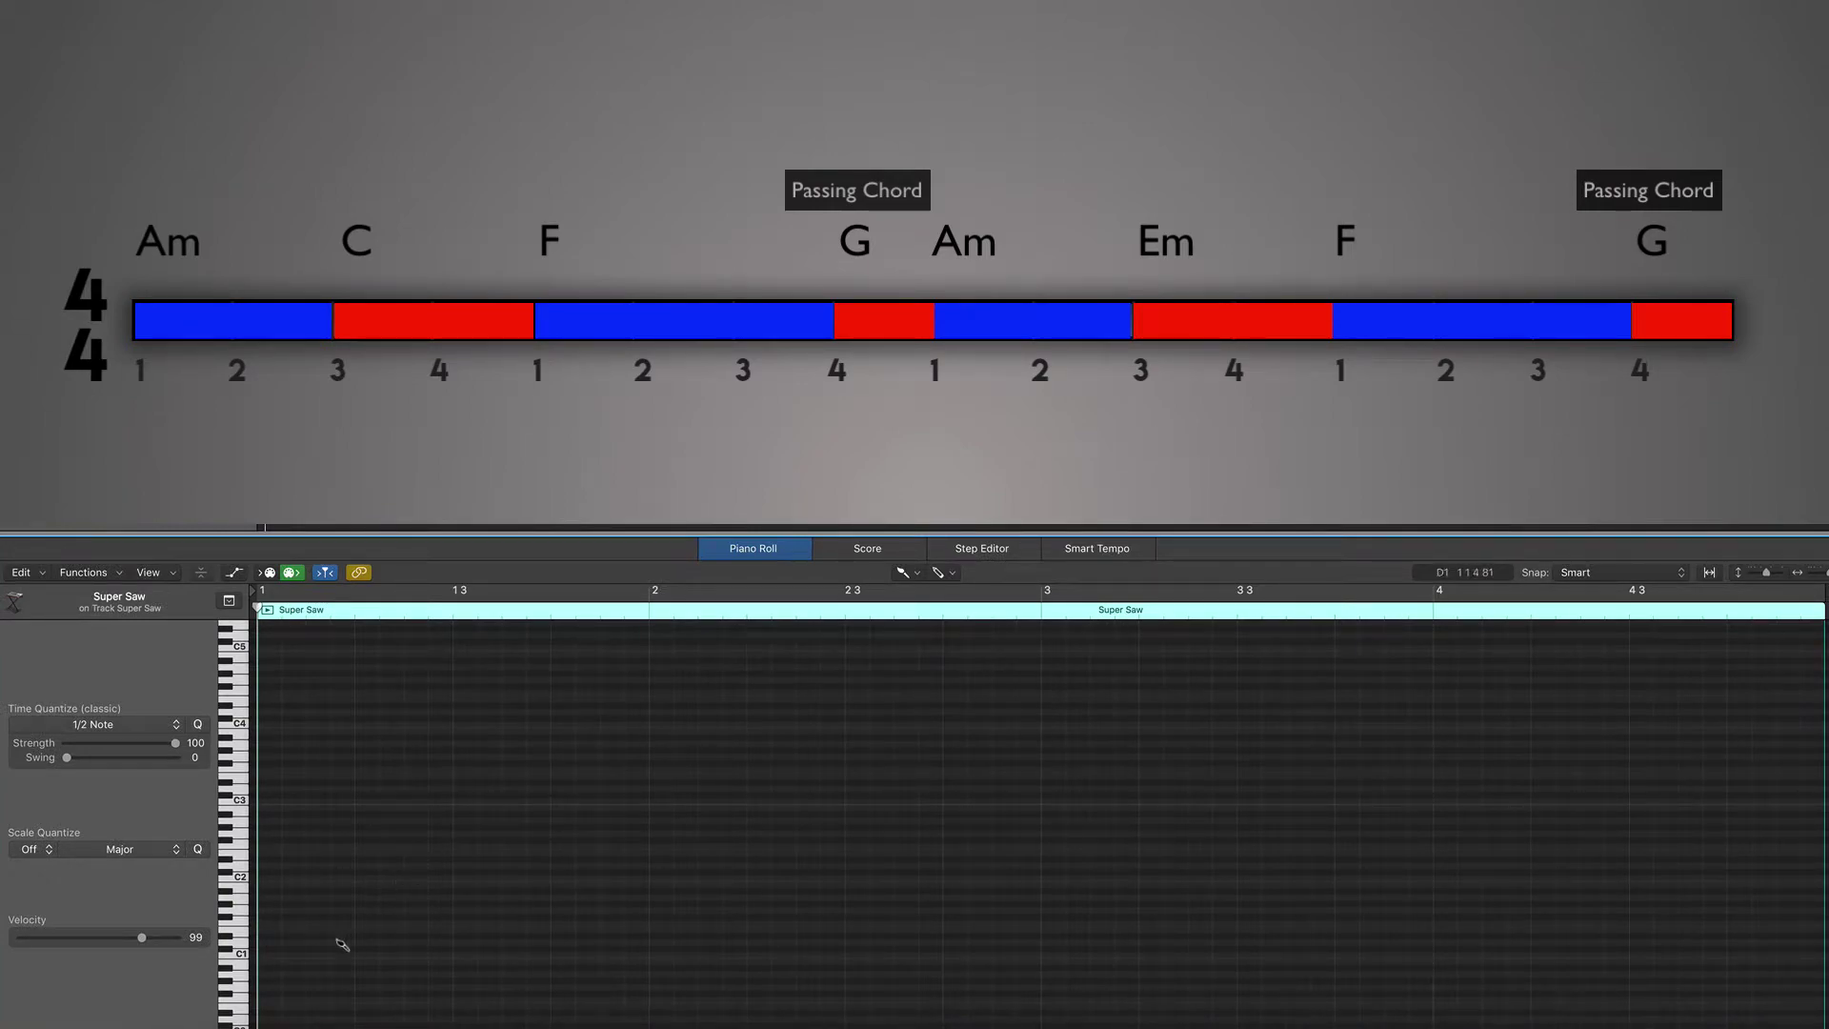
Draw the Am chord on beat 1 of bar 1 with half notes A1, A2, E3, A3 and C4.
scroll(291, 913, up, 2)
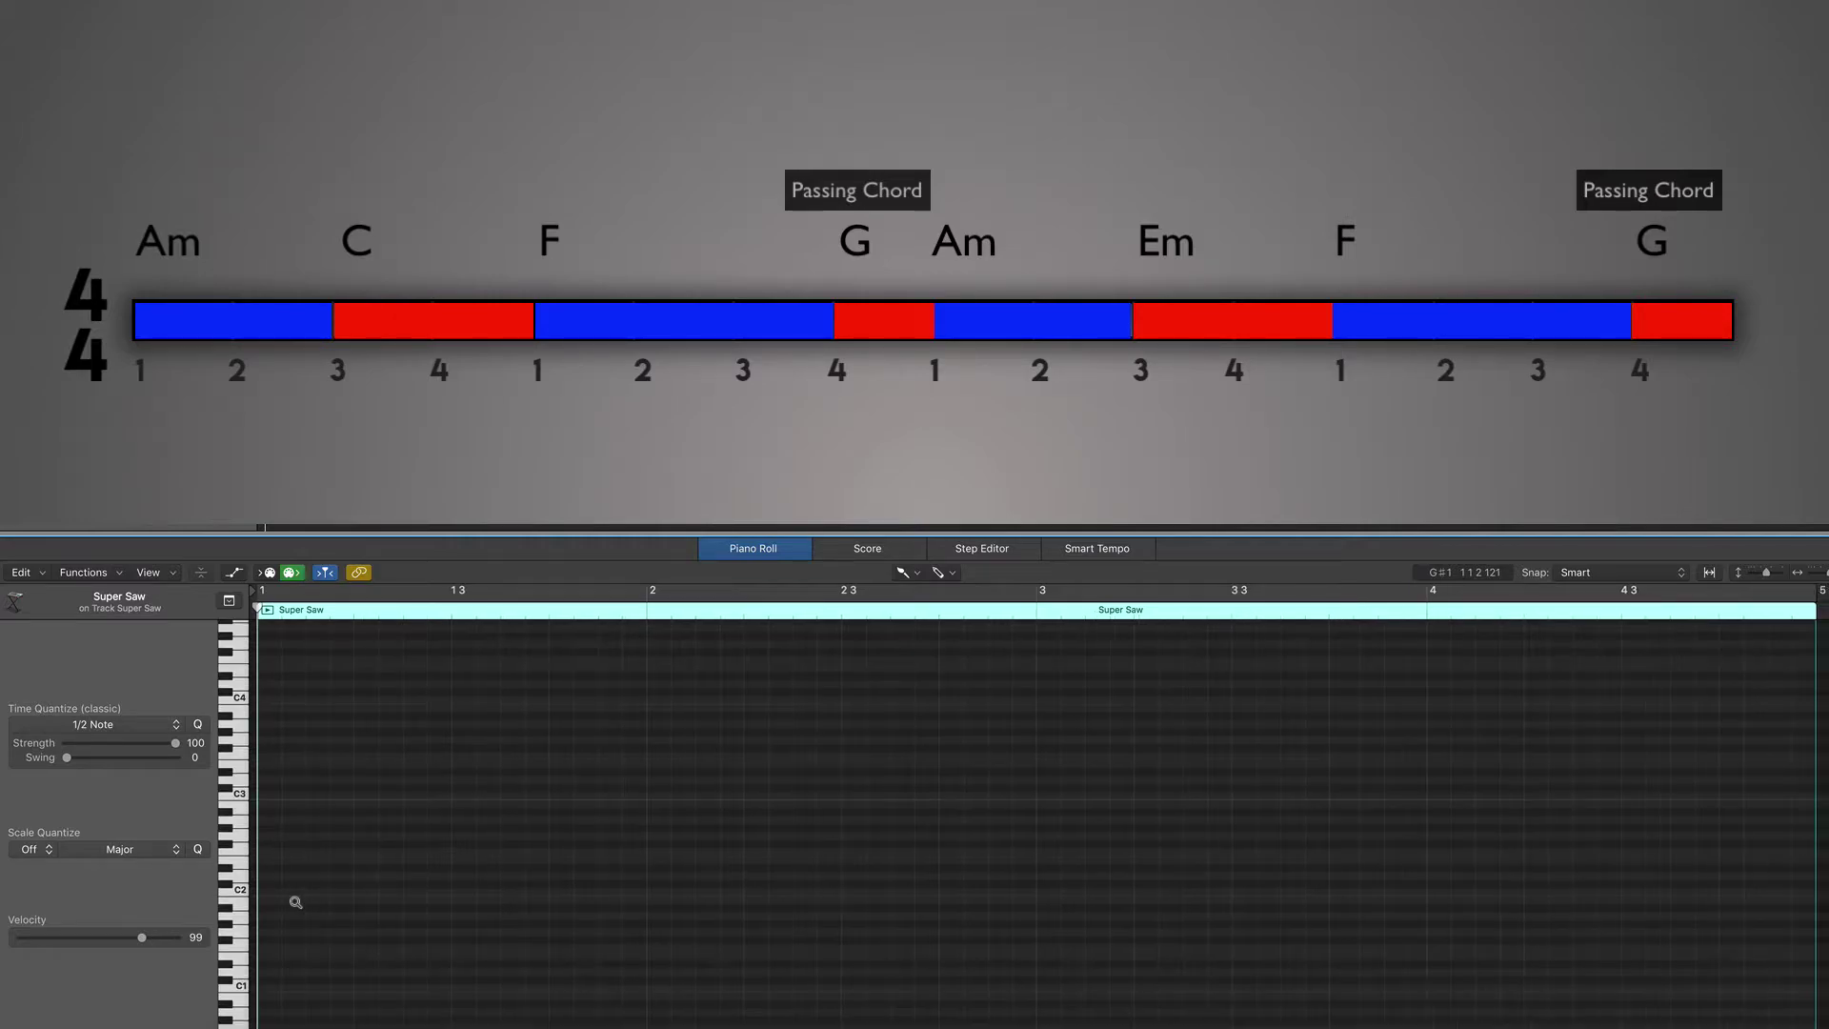
click(291, 921)
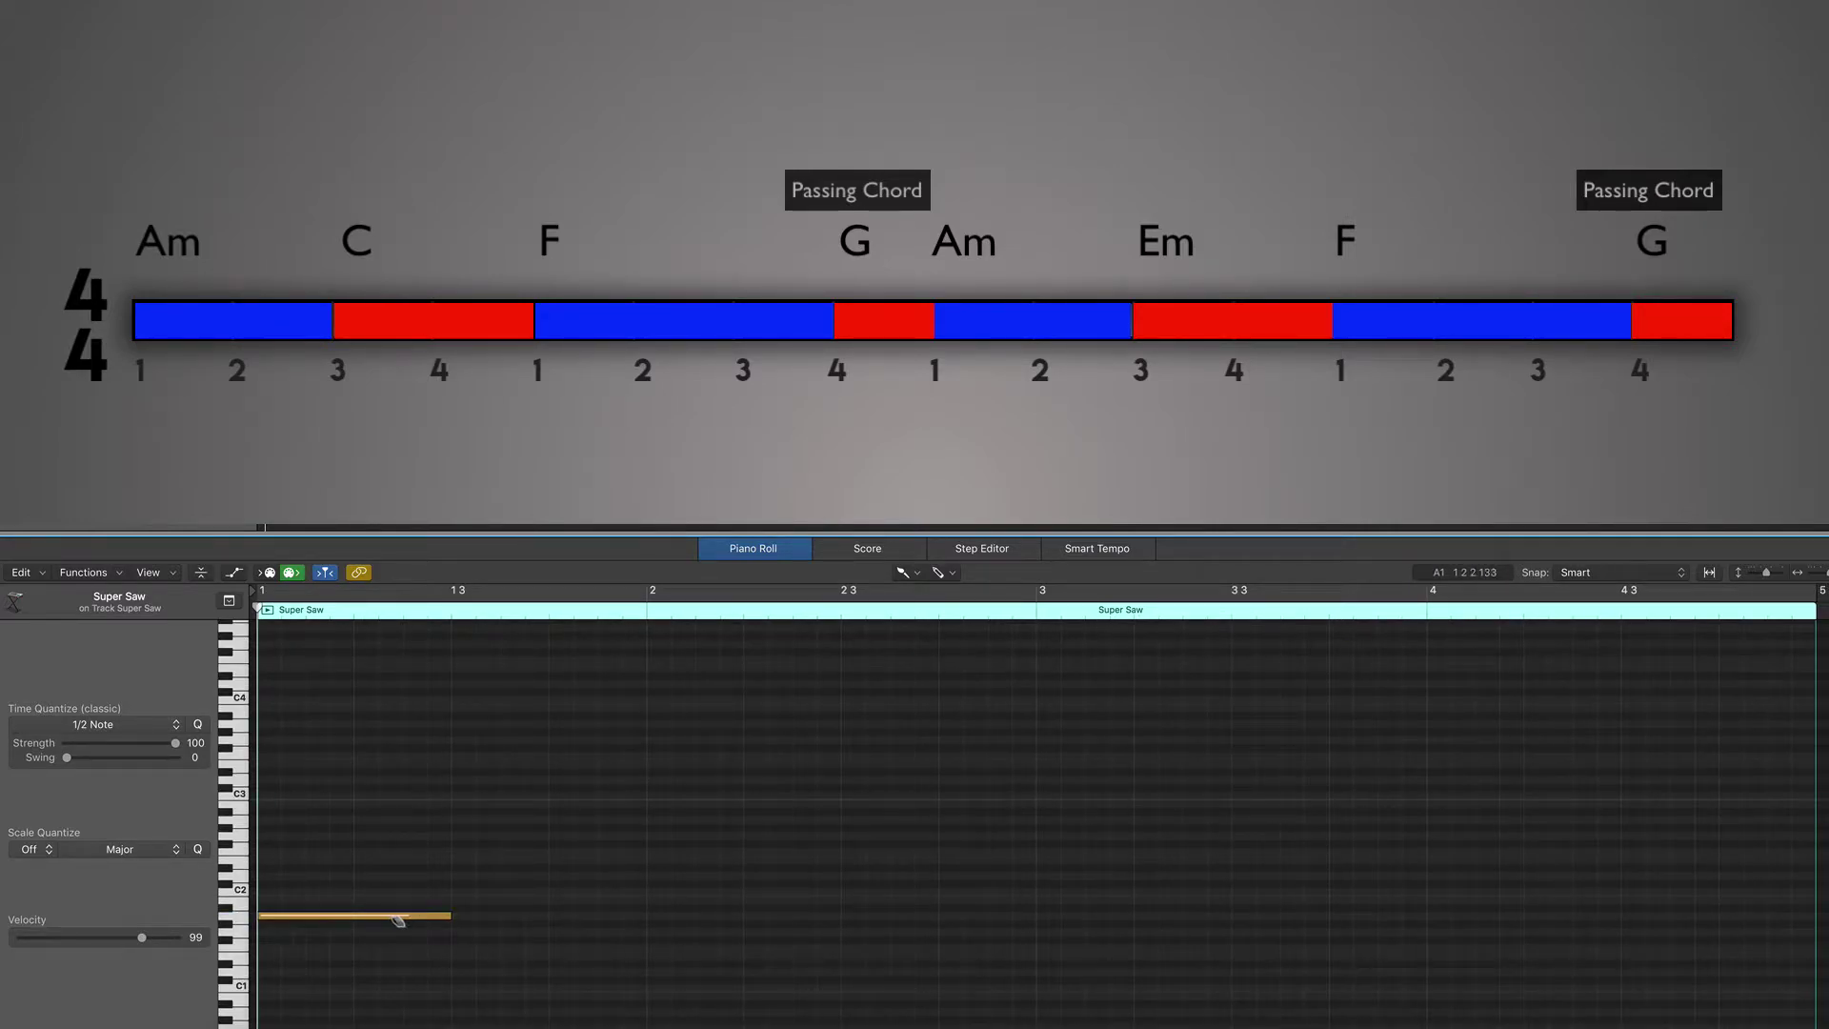
scroll(386, 933, up, 2)
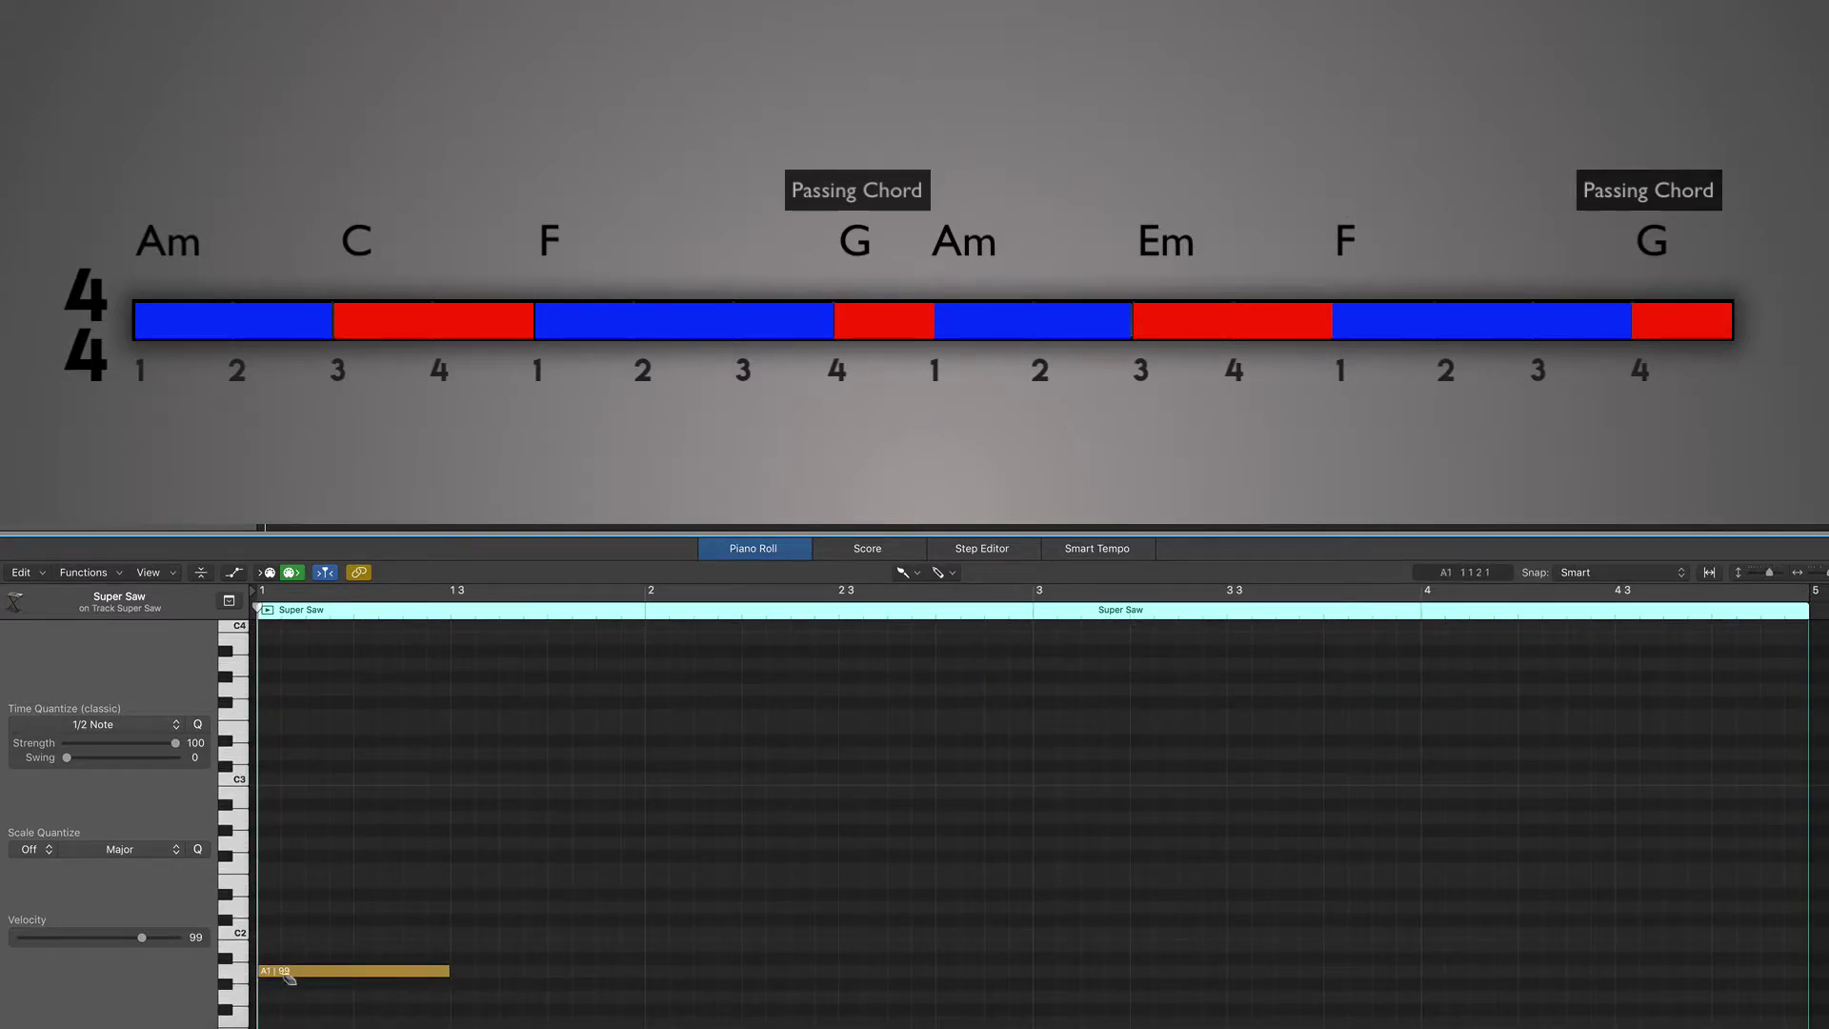
click(291, 819)
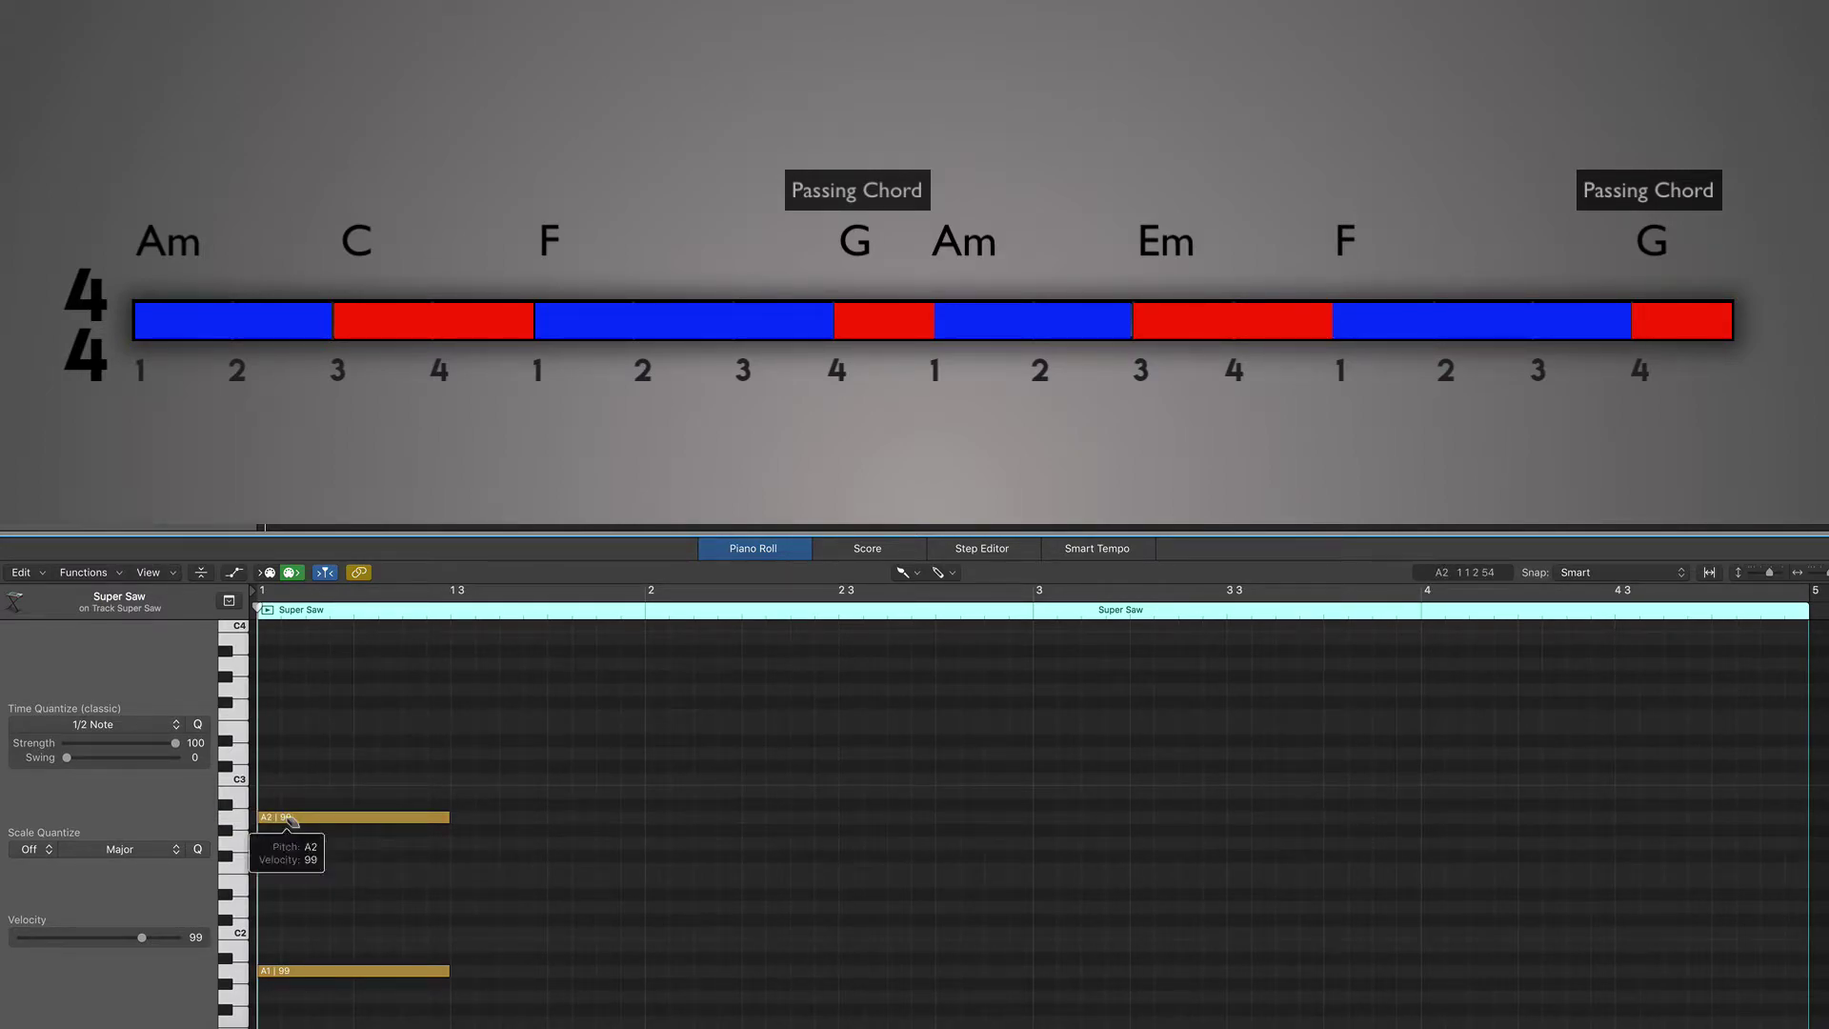
click(287, 729)
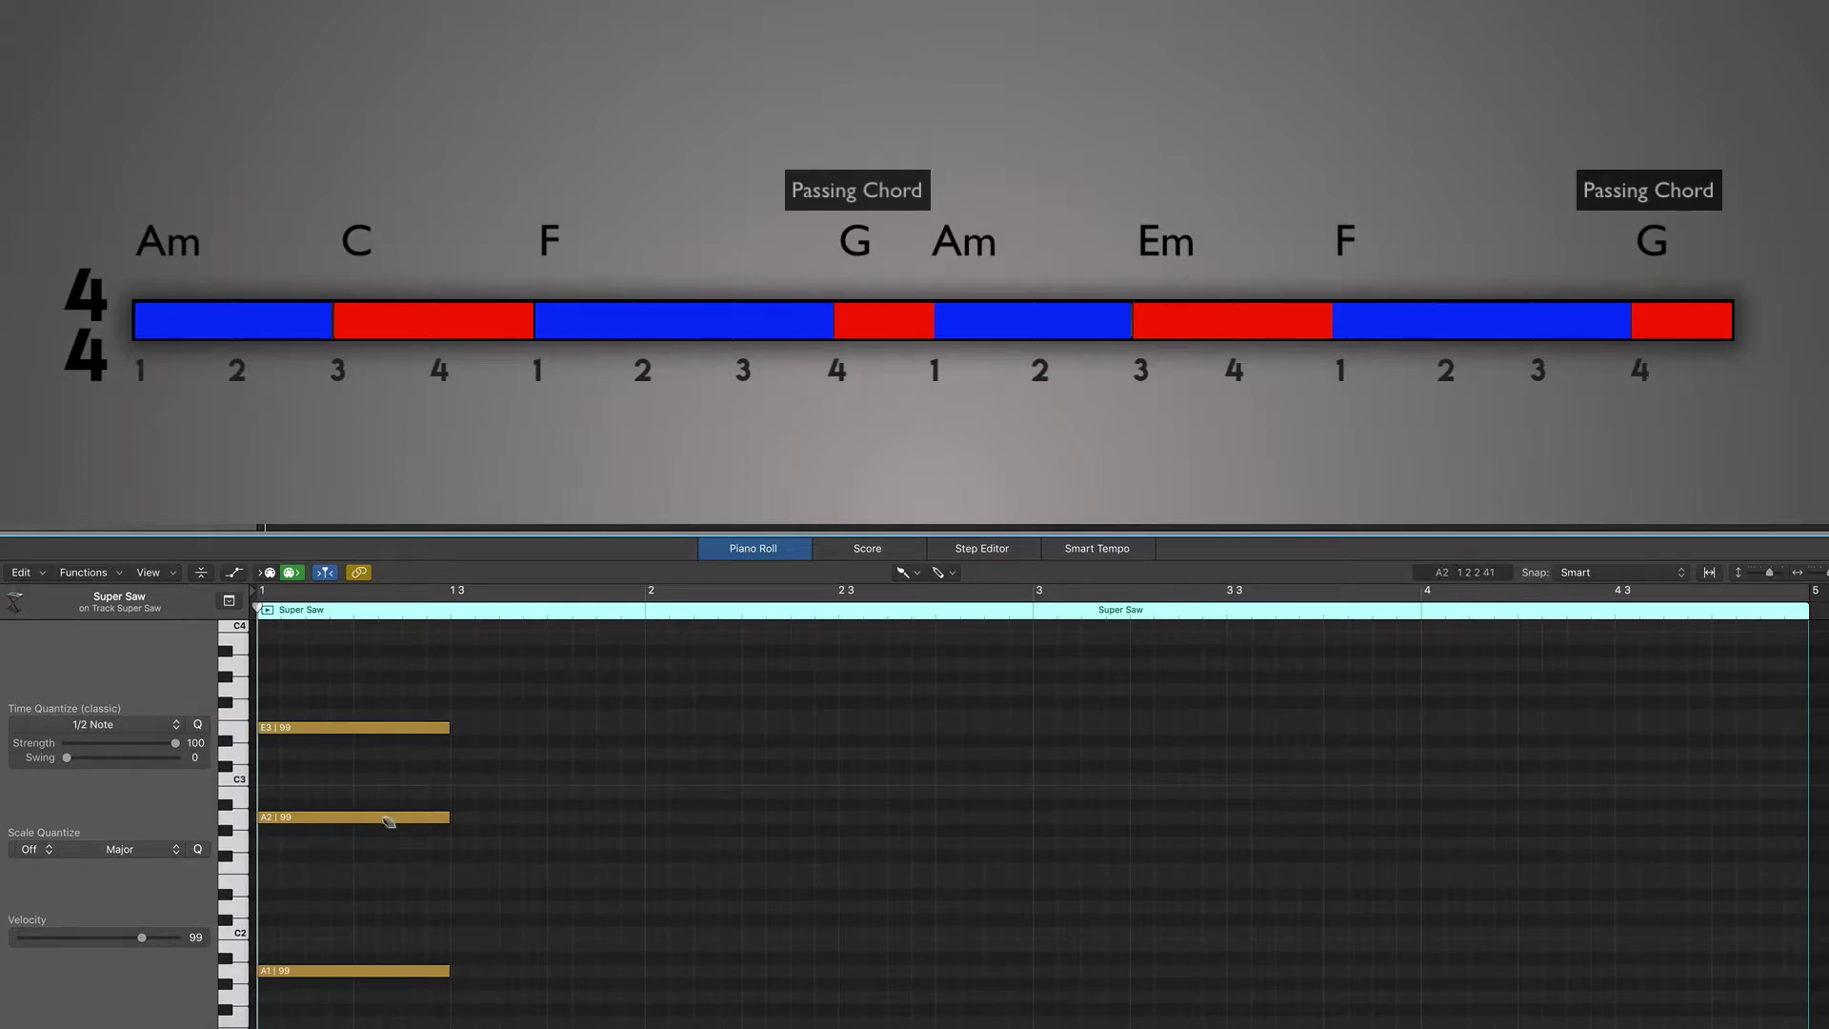
click(386, 819)
scroll(370, 768, up, 2)
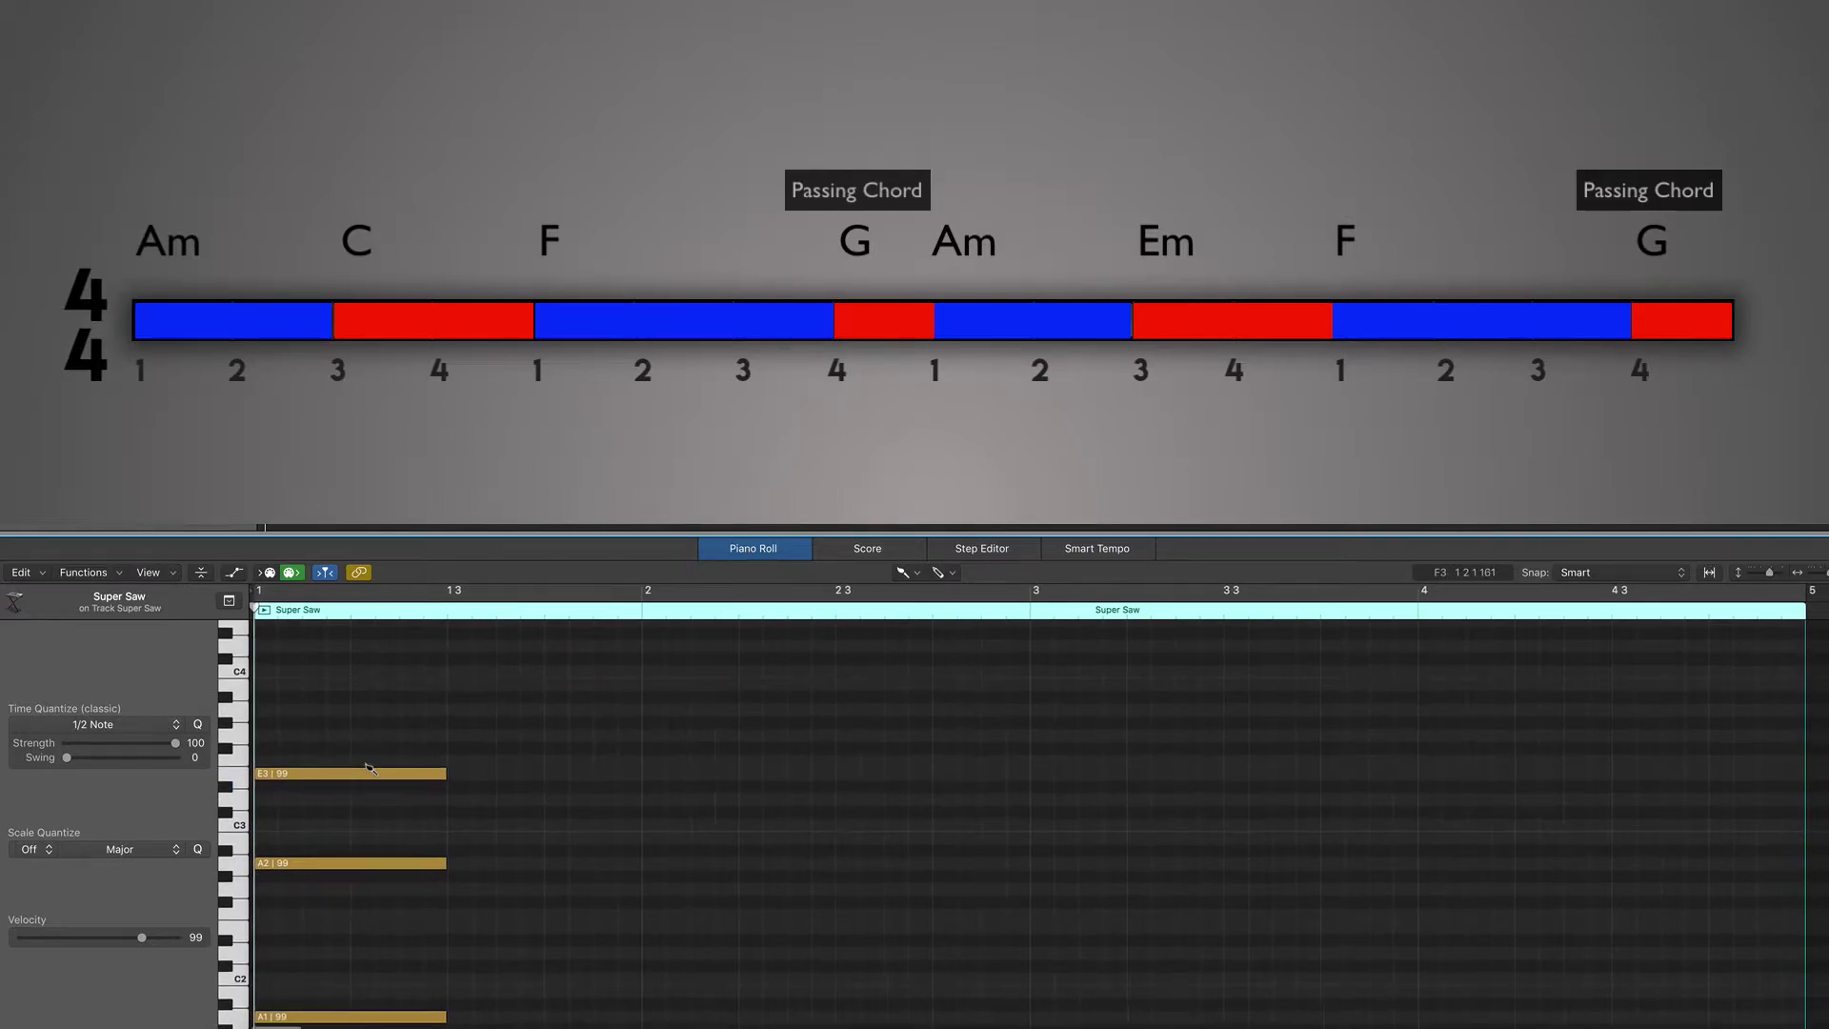
scroll(370, 768, up, 1)
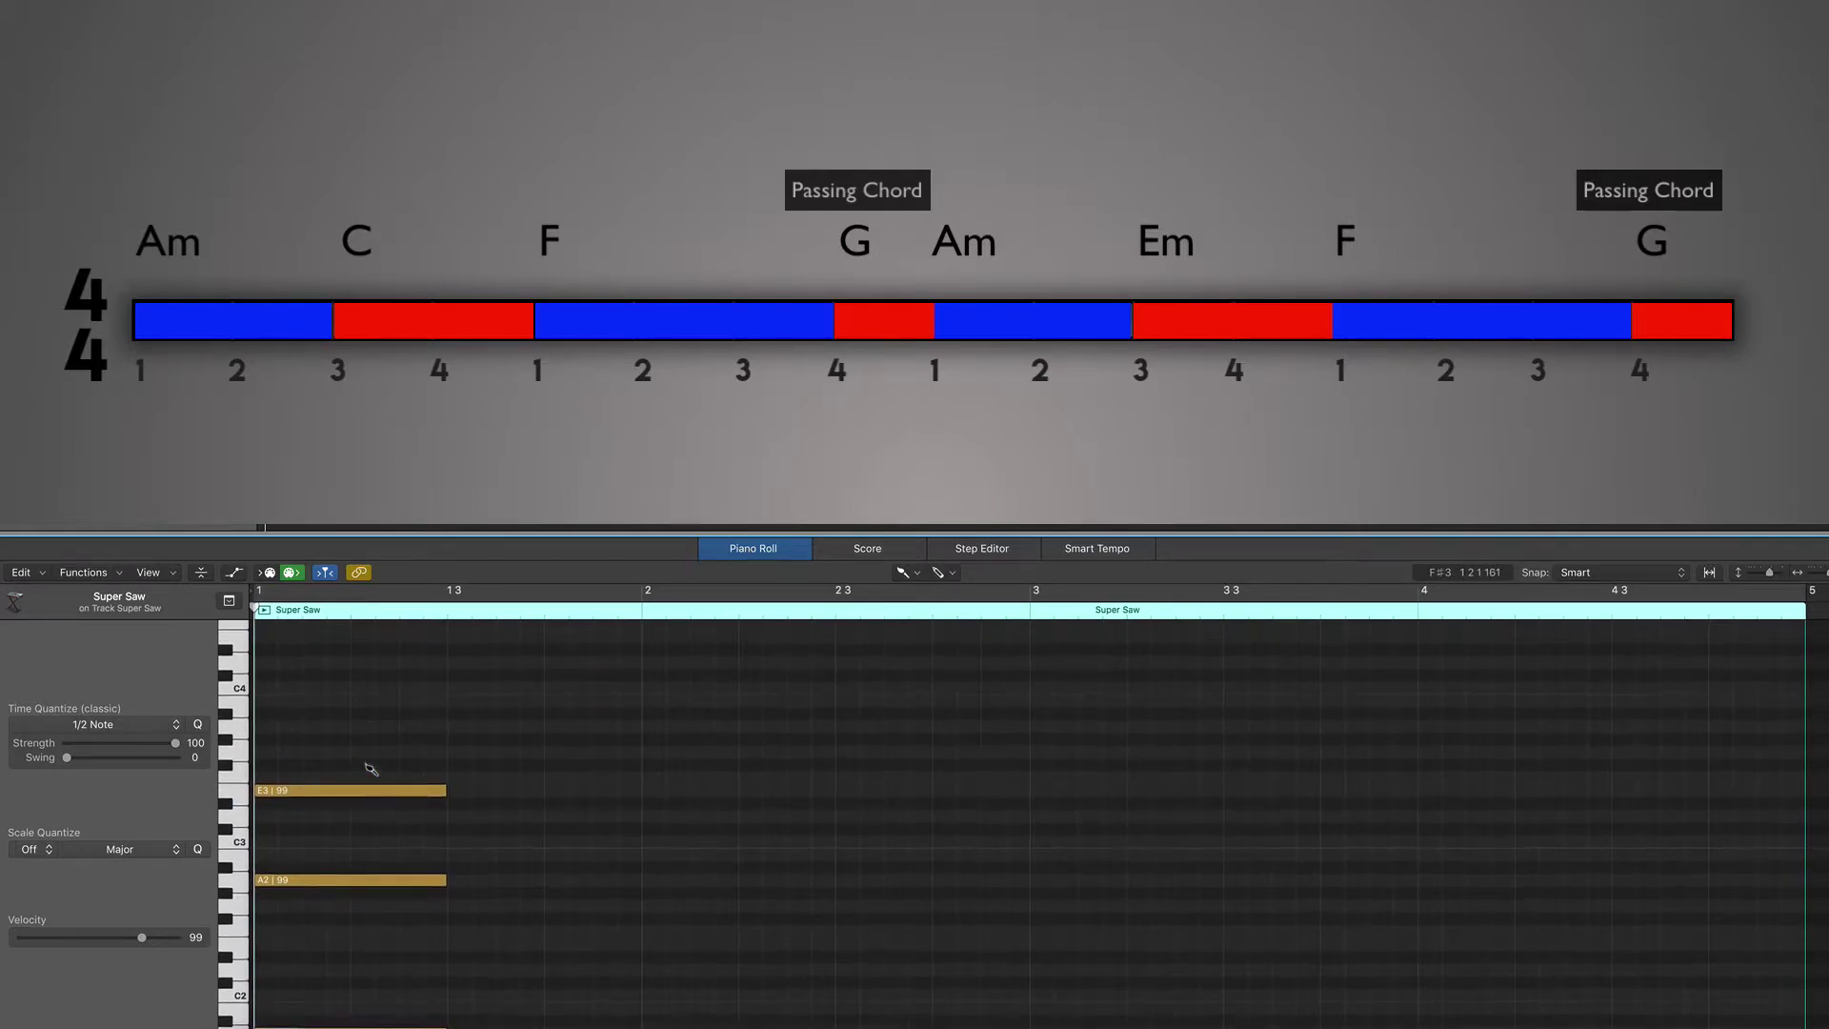
click(305, 690)
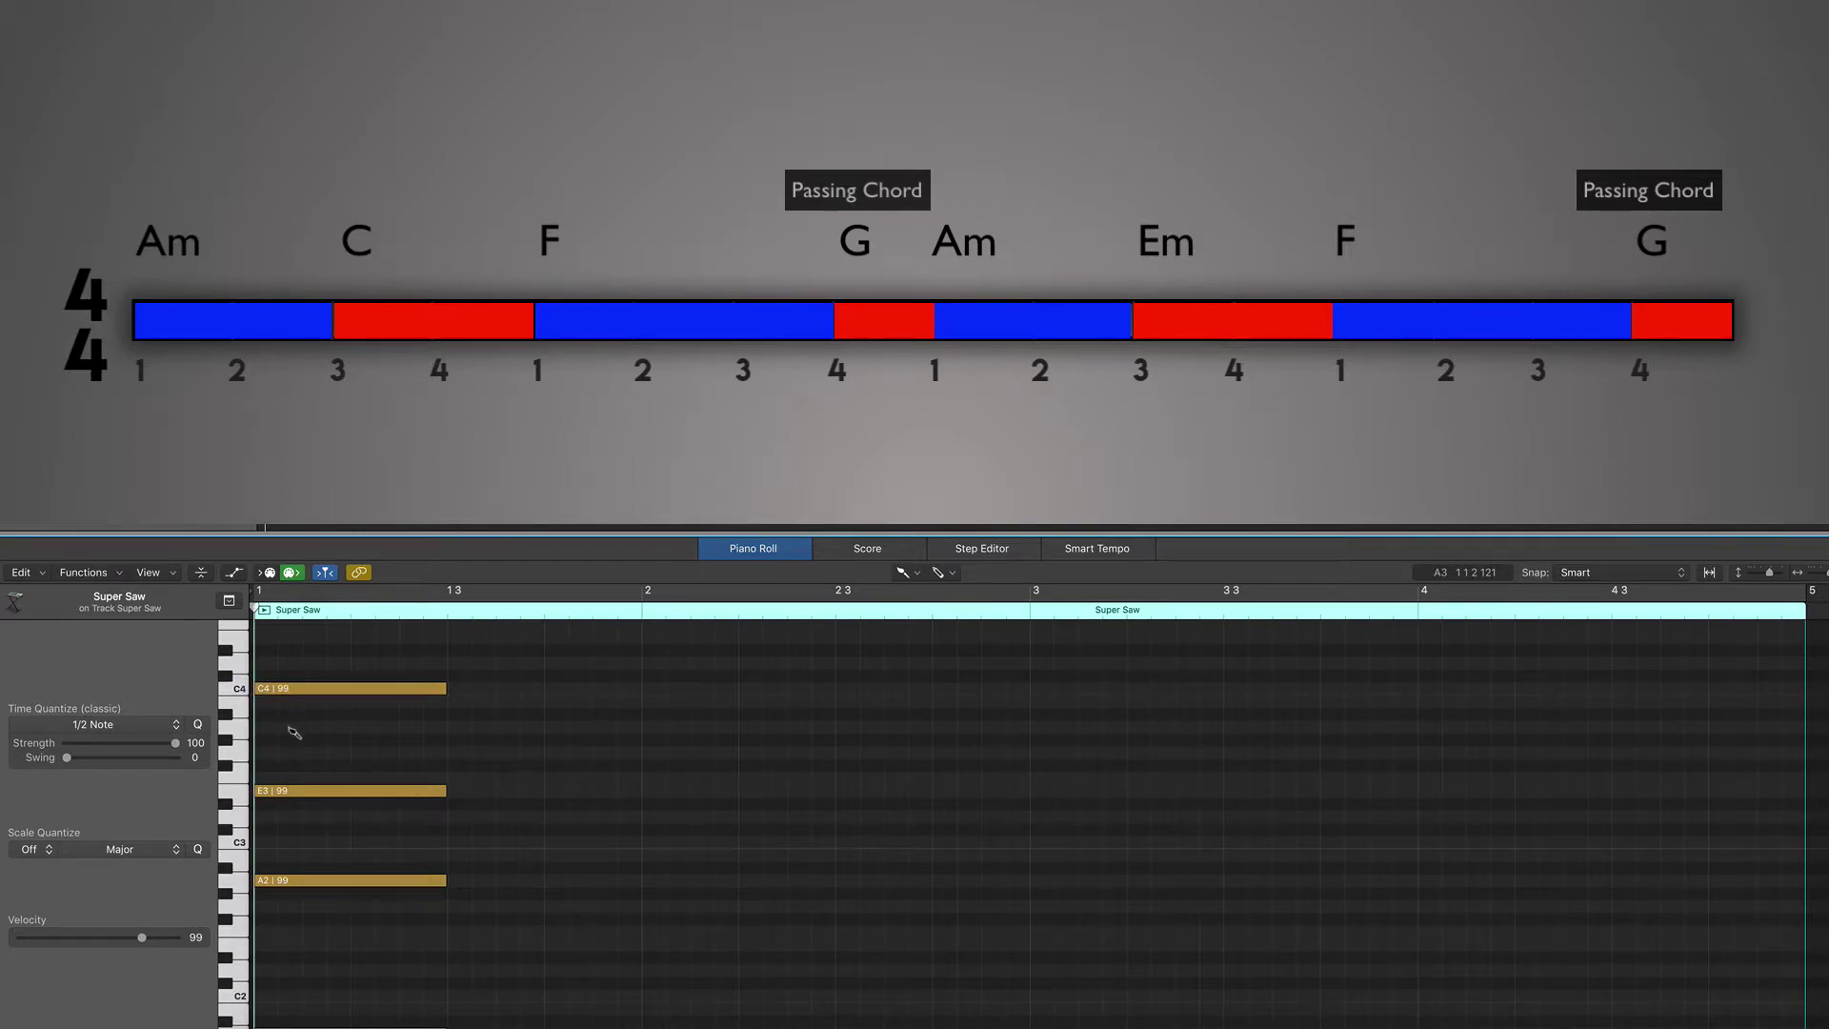
click(296, 729)
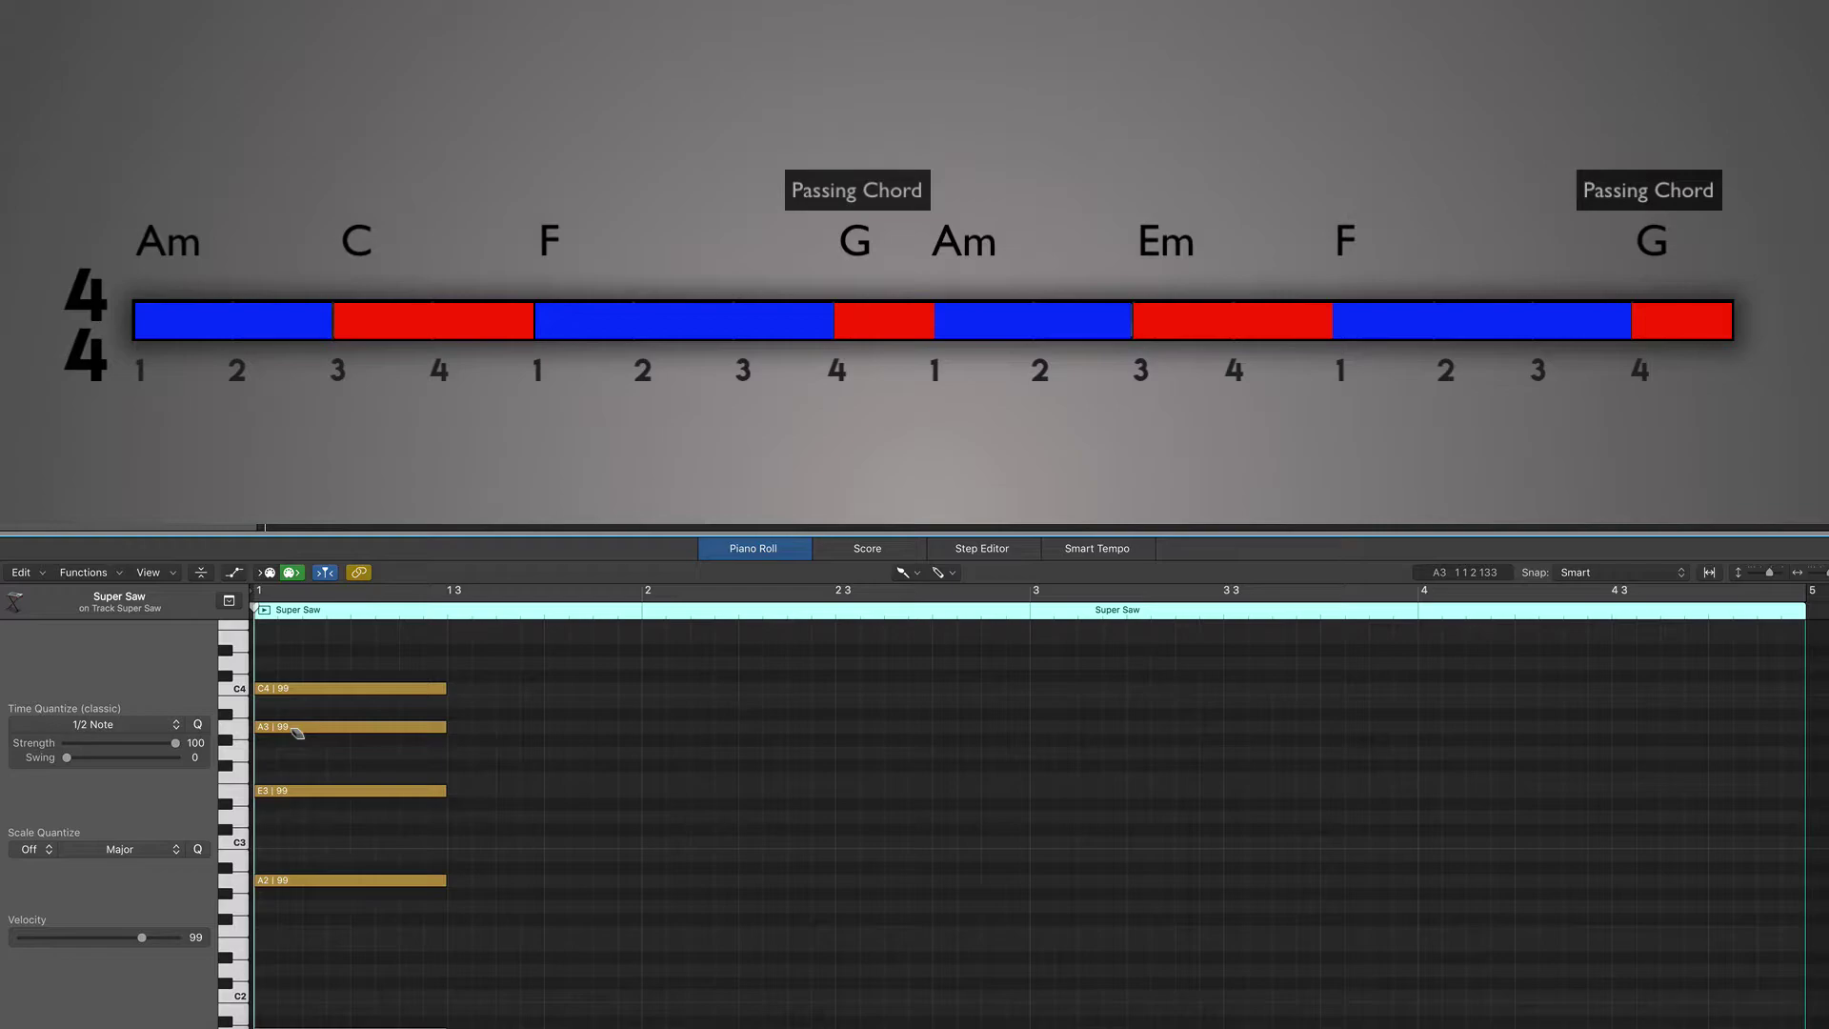
Draw the C chord on beat 3 of bar 1 with half notes C2, C3, E3, G3 and C4.
click(519, 690)
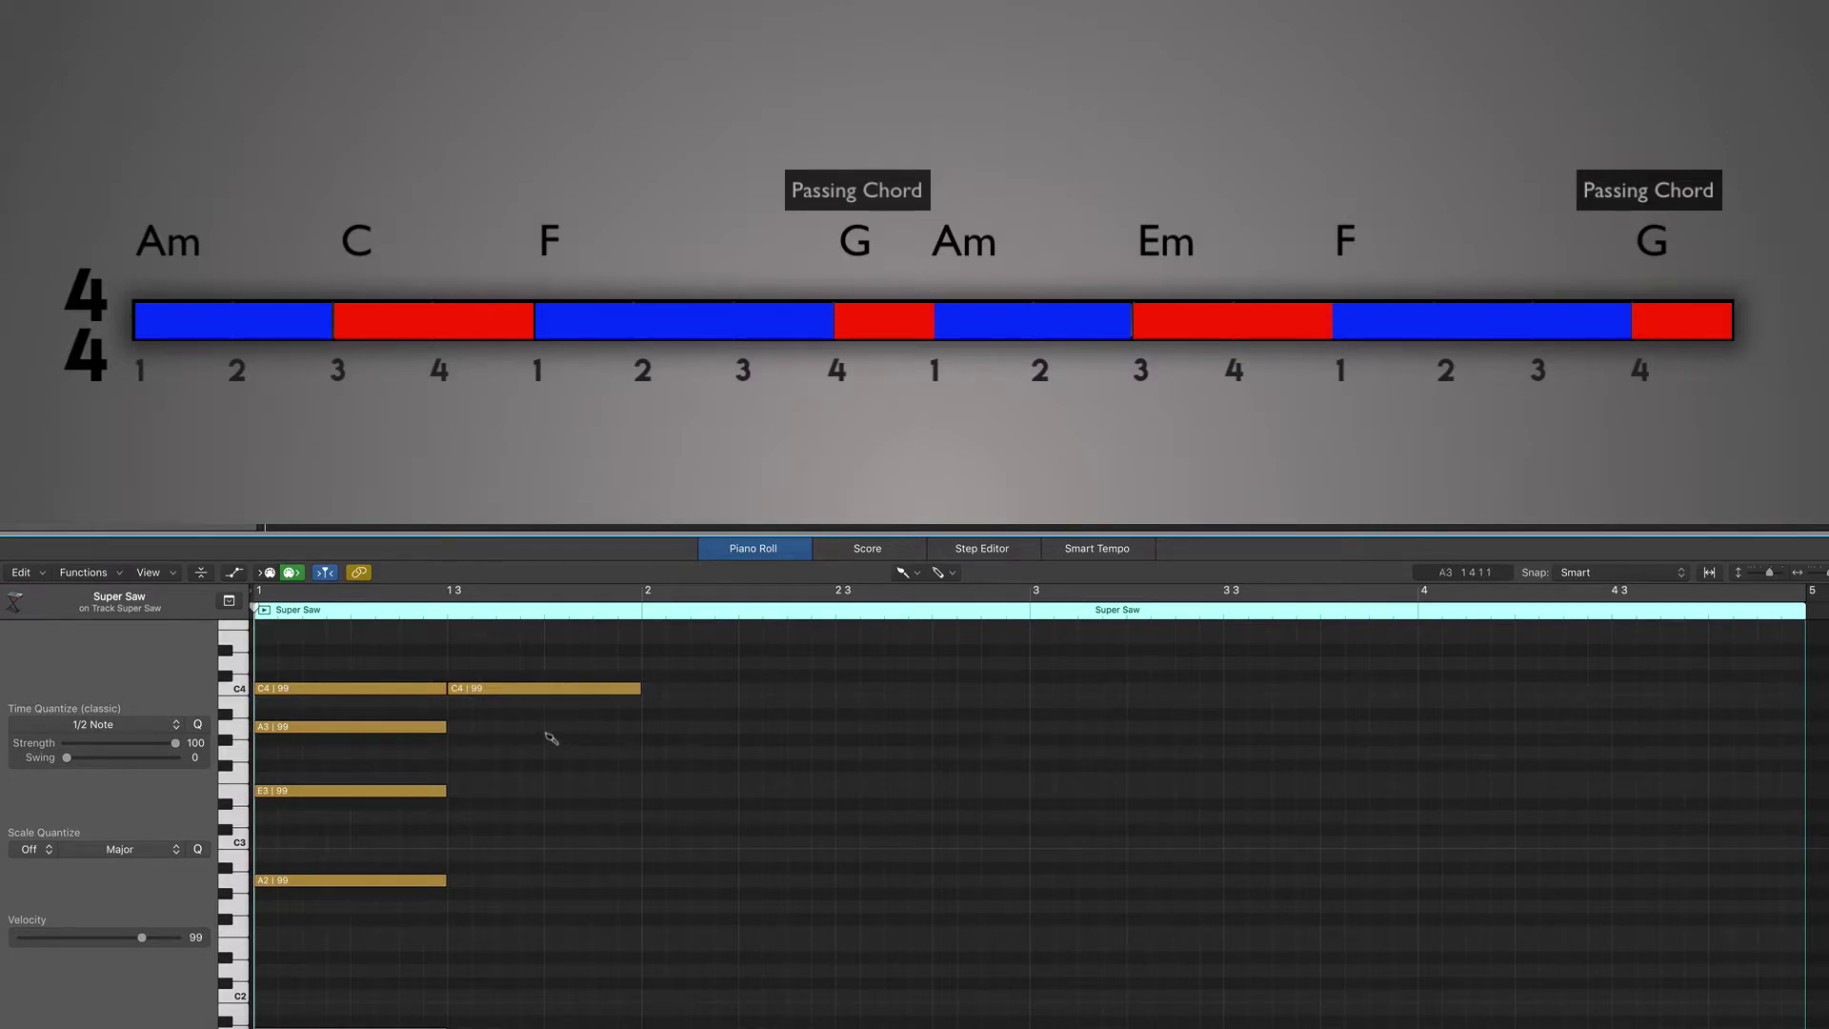
scroll(548, 753, down, 5)
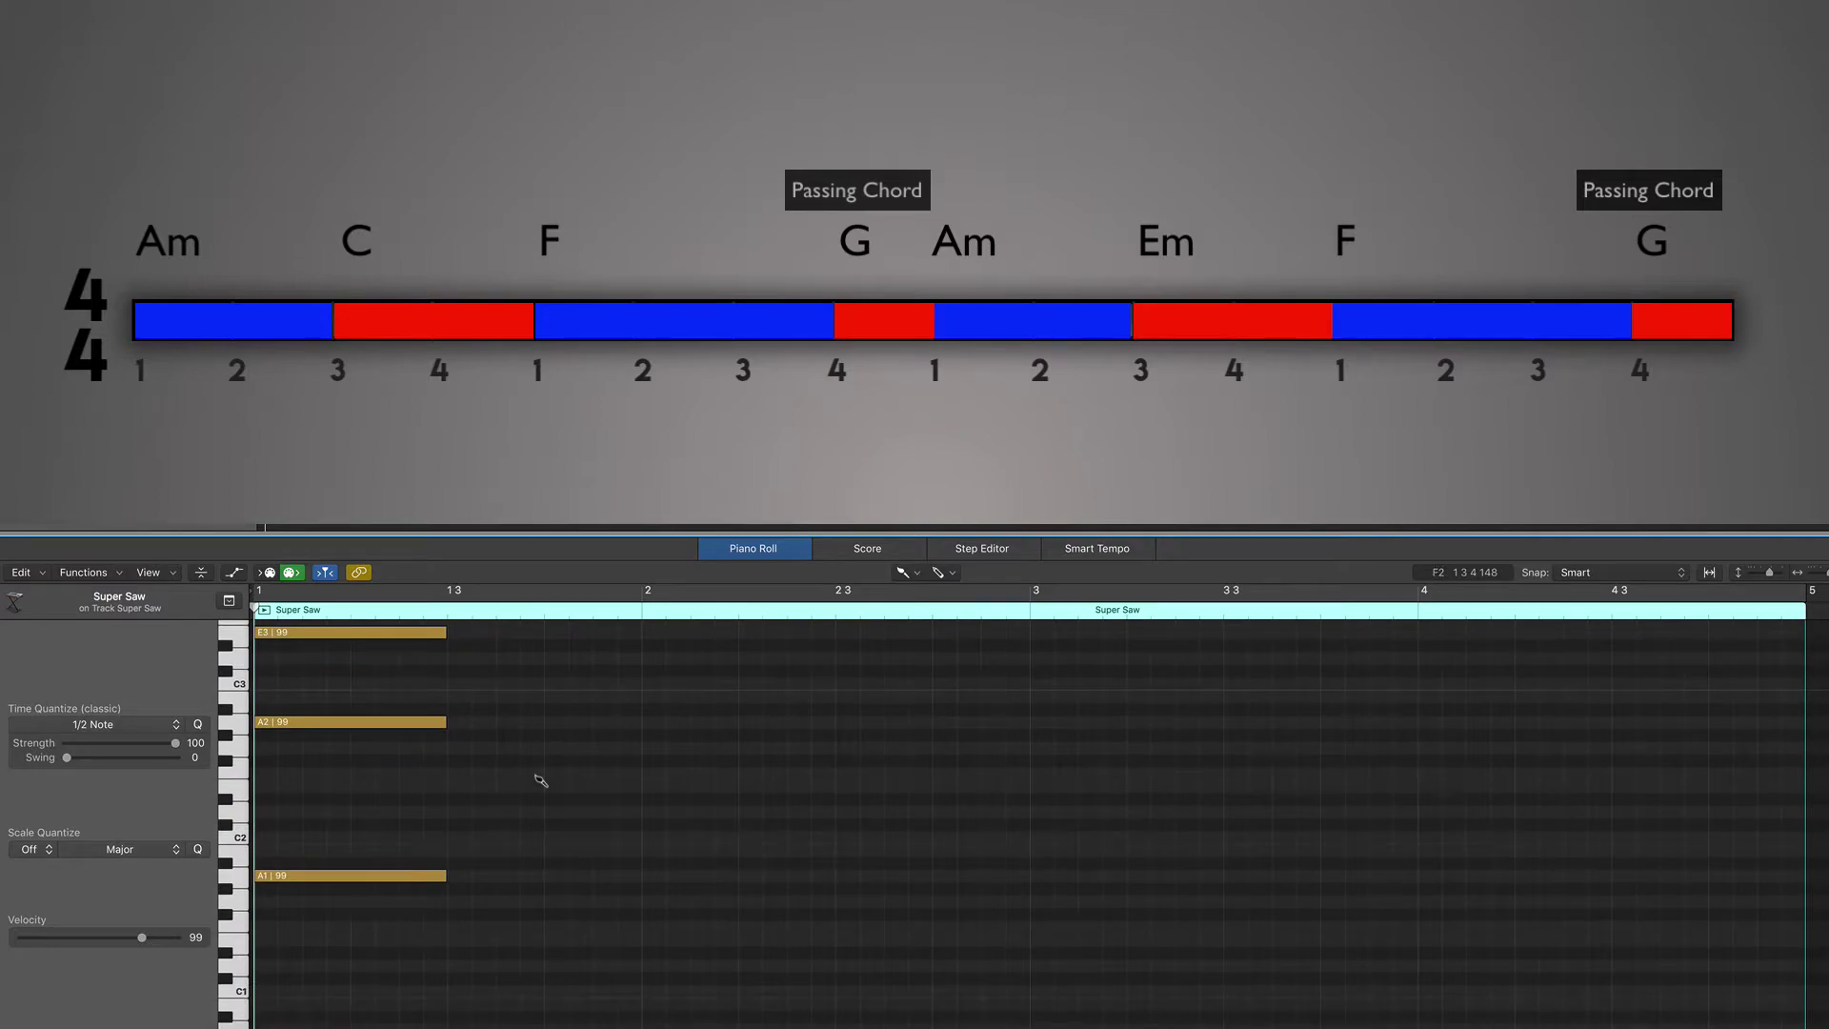
scroll(540, 781, up, 2)
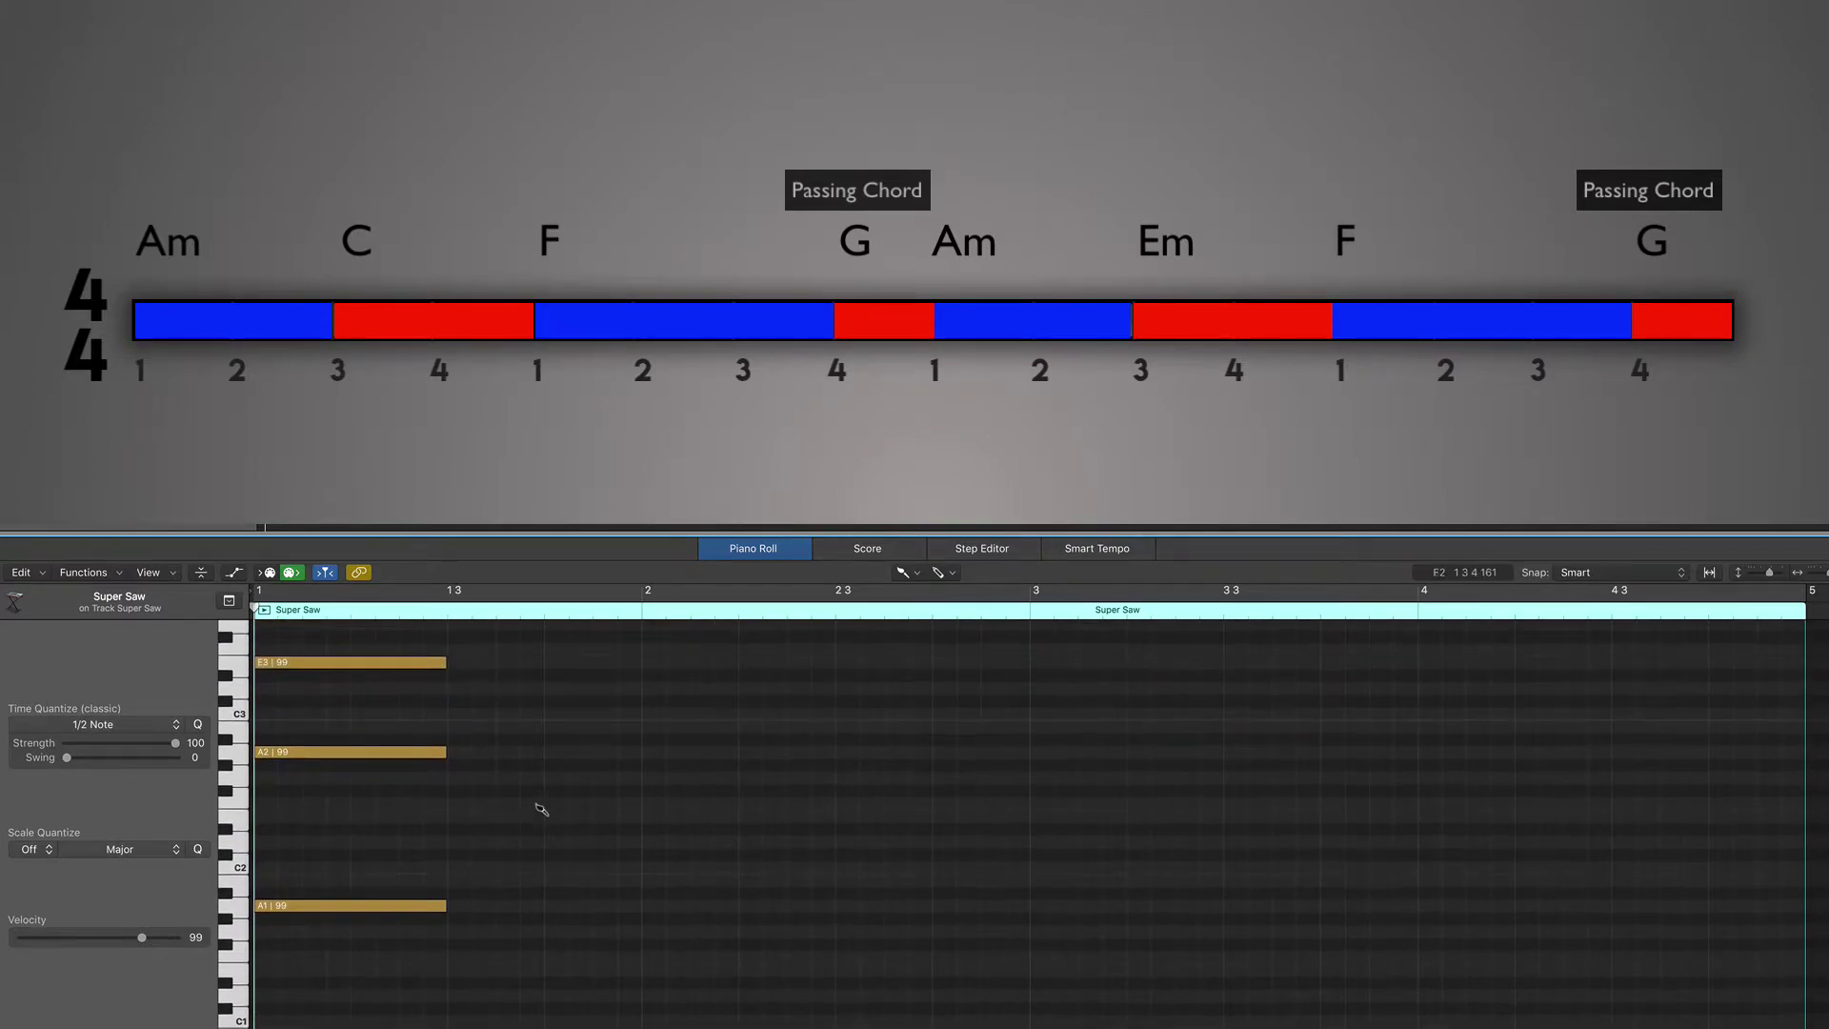
click(536, 878)
scroll(539, 882, up, 4)
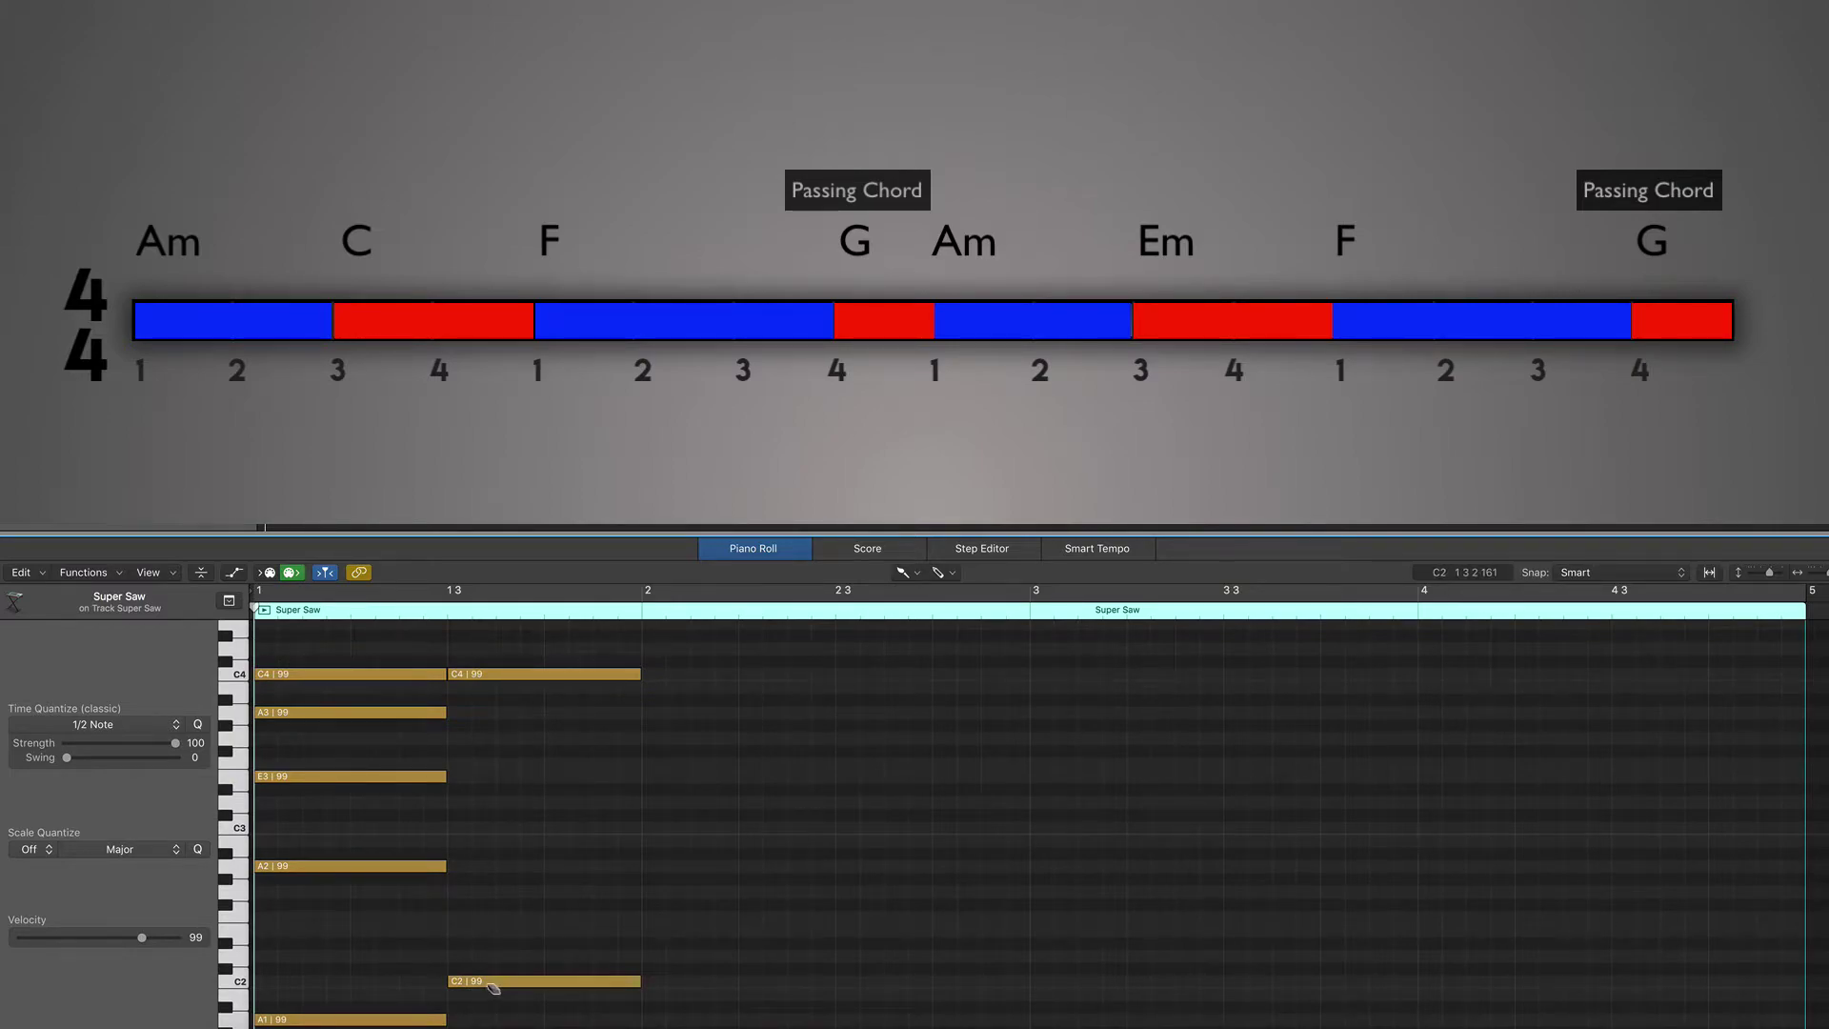
click(479, 826)
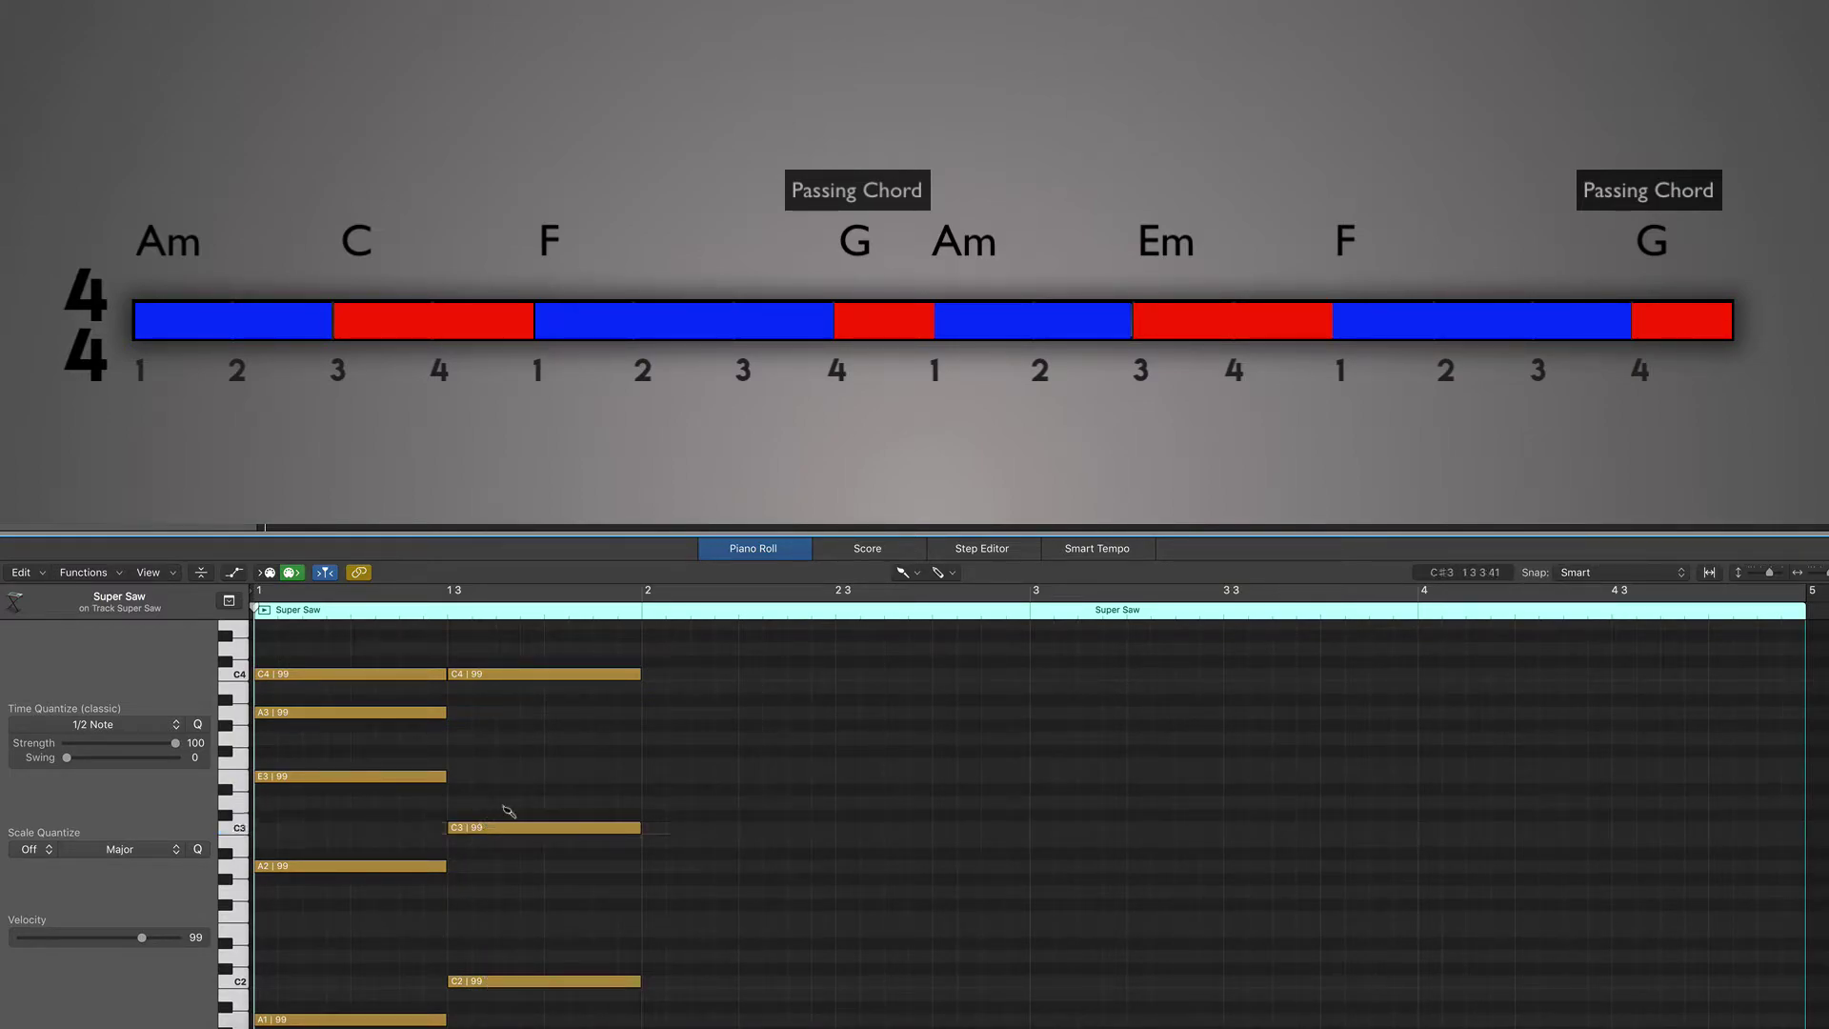
click(489, 738)
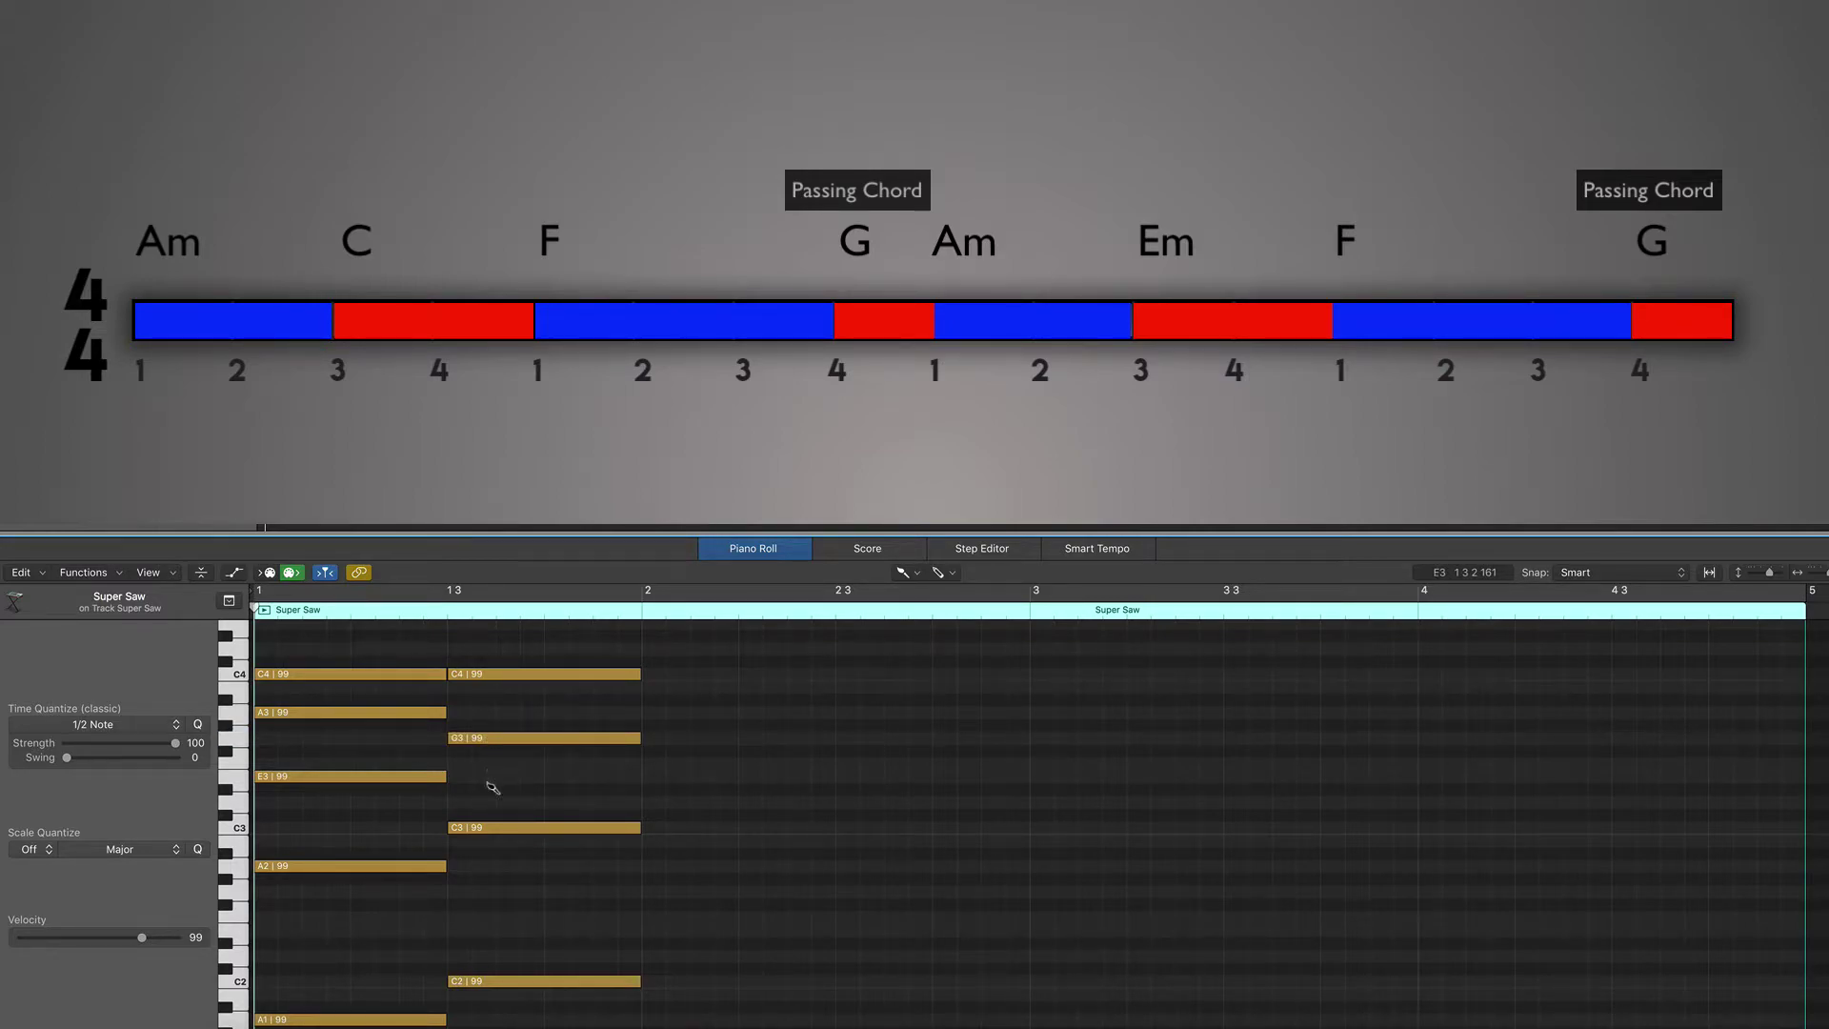
click(494, 777)
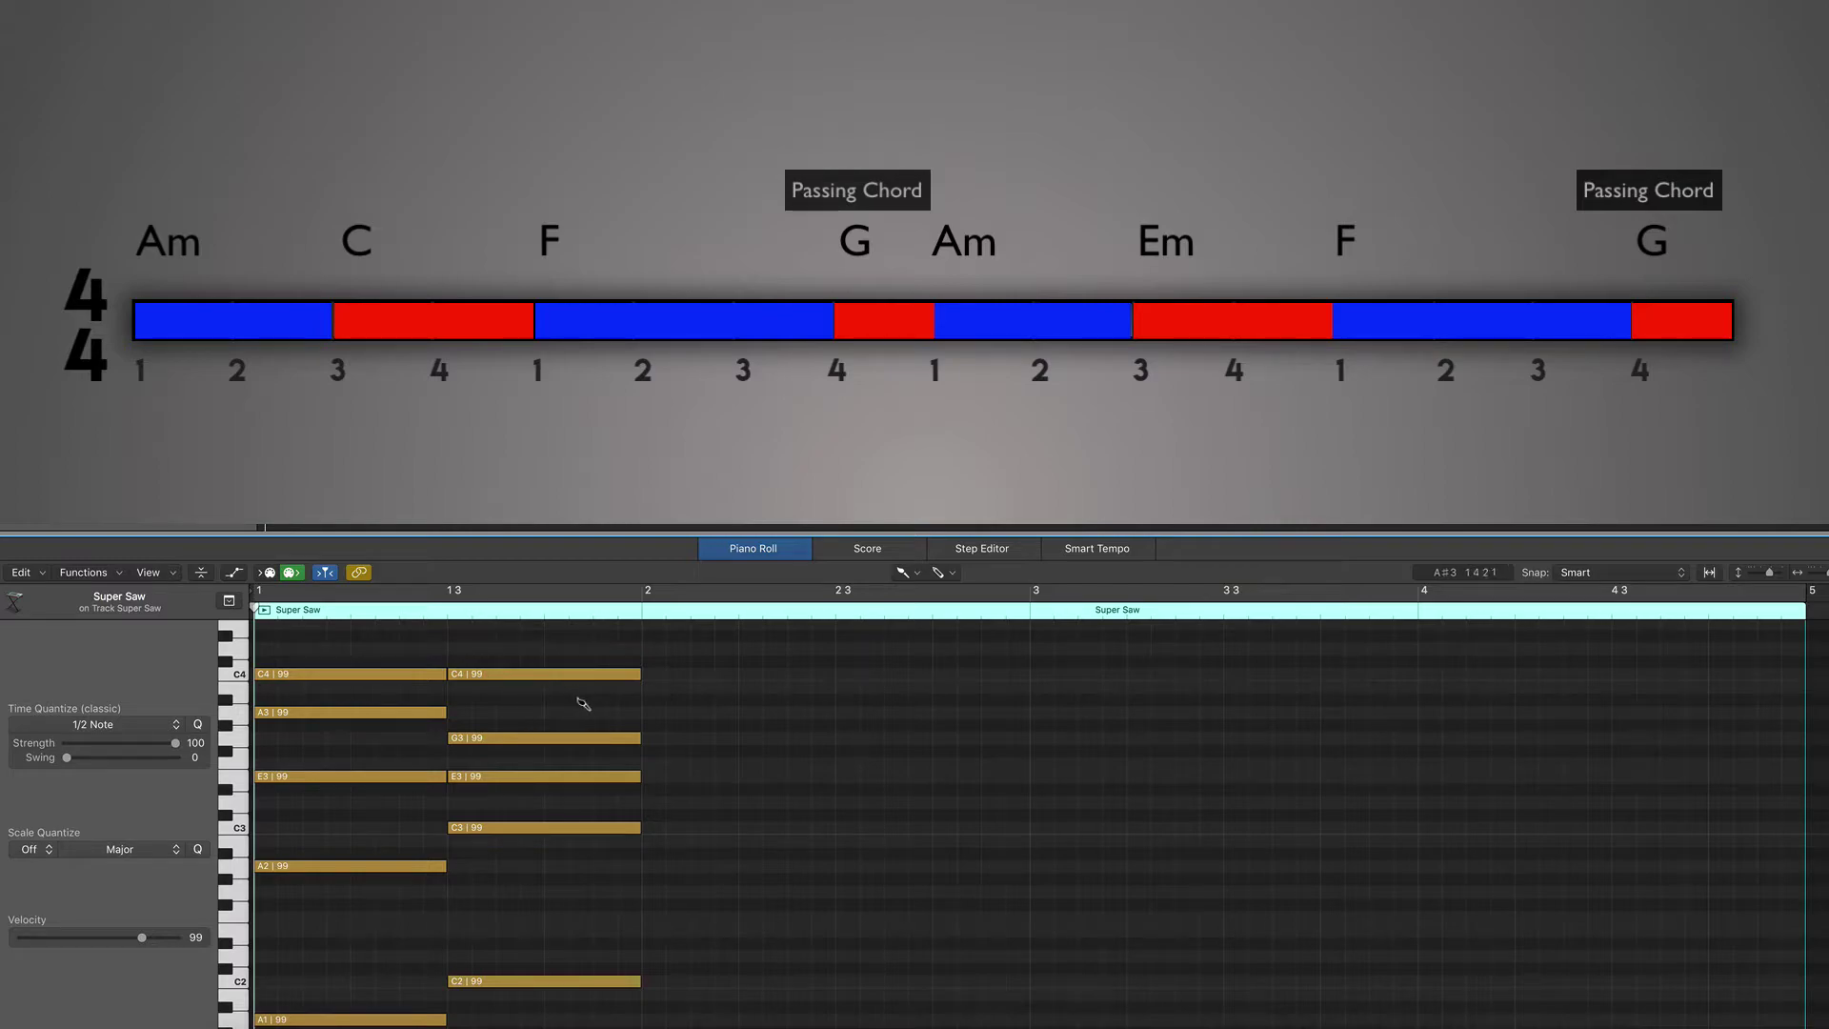
Draw the F chord on beat 1 of bar 2 with half notes F1, F2, C3, F3 and A3.
click(695, 714)
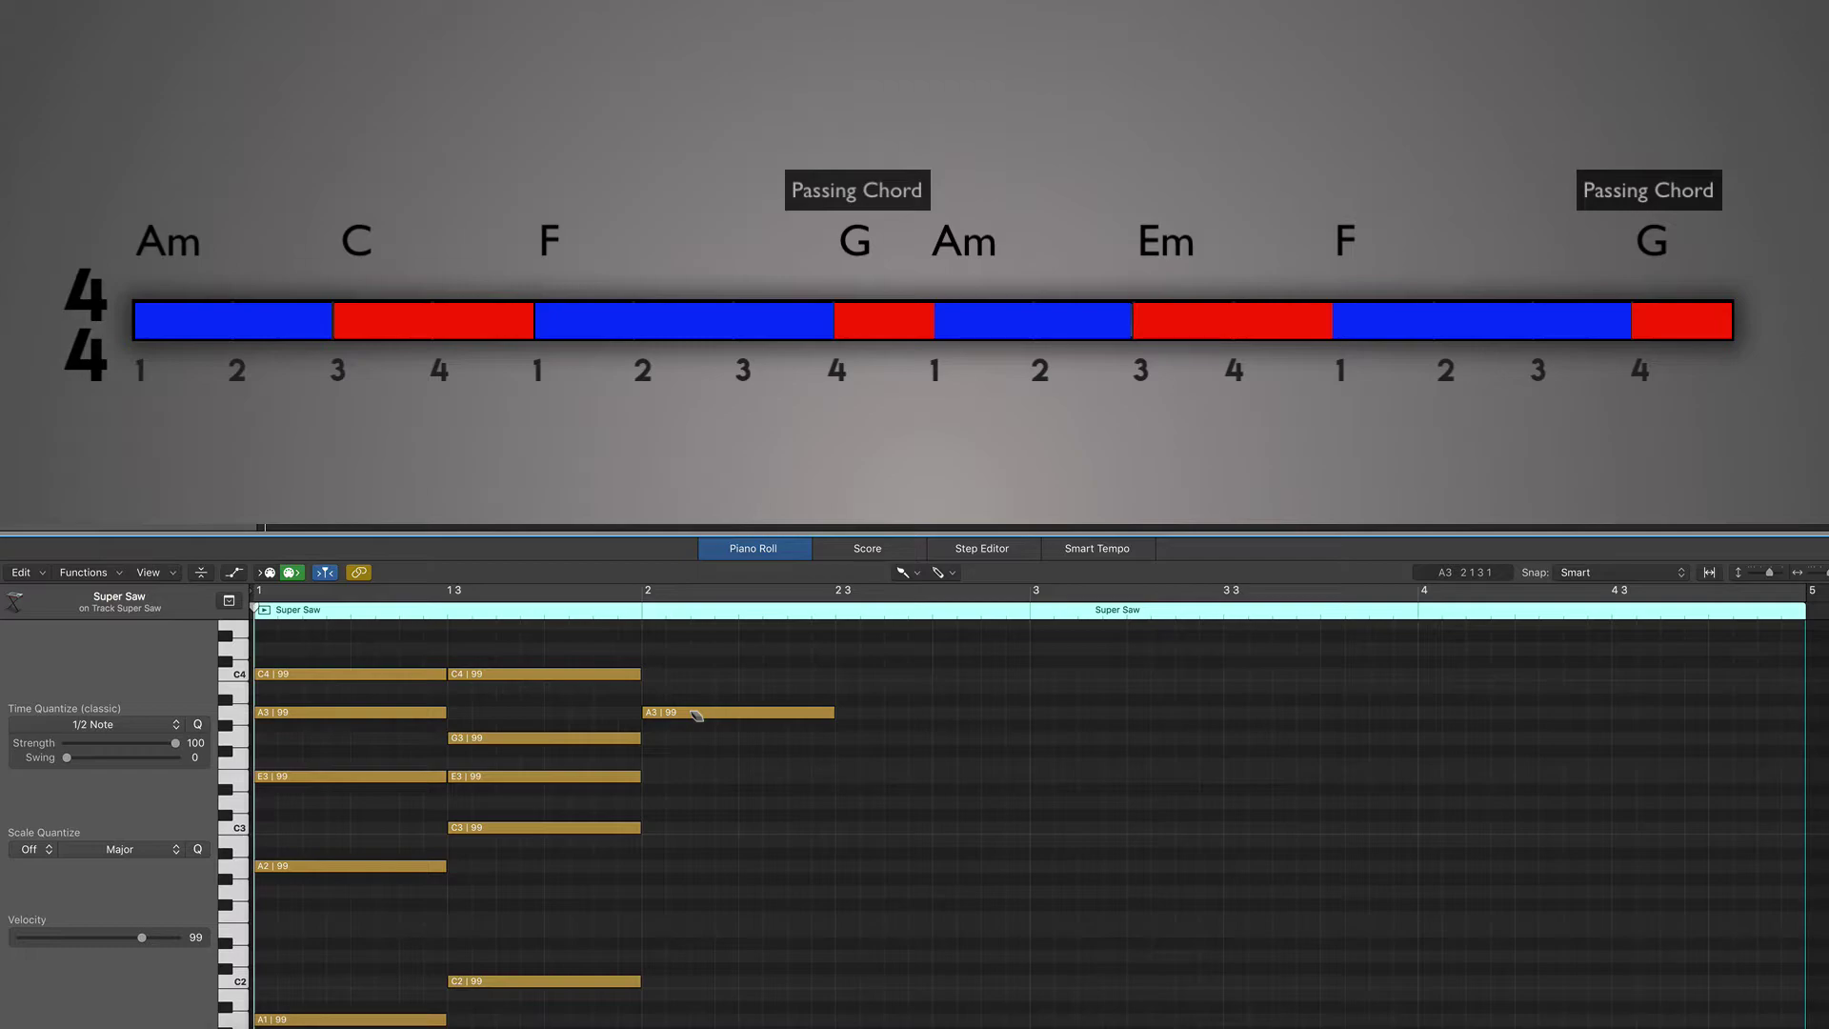
scroll(715, 808, down, 4)
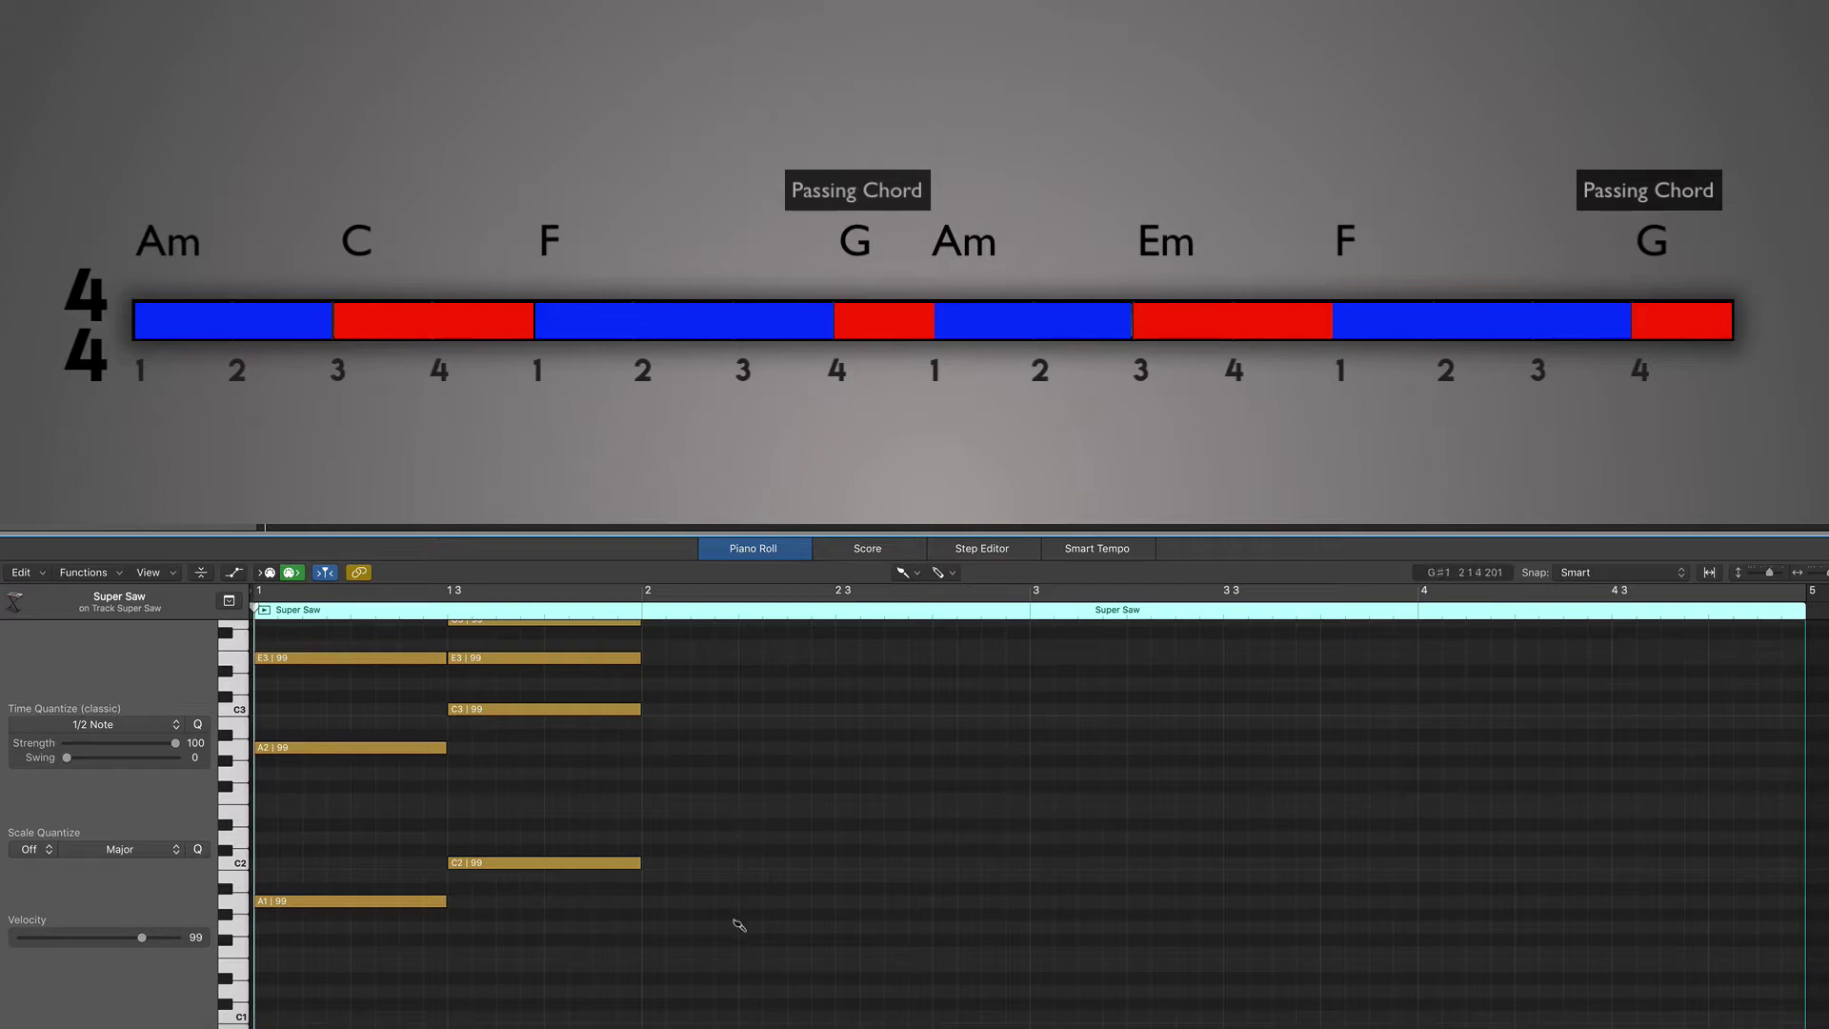
click(724, 952)
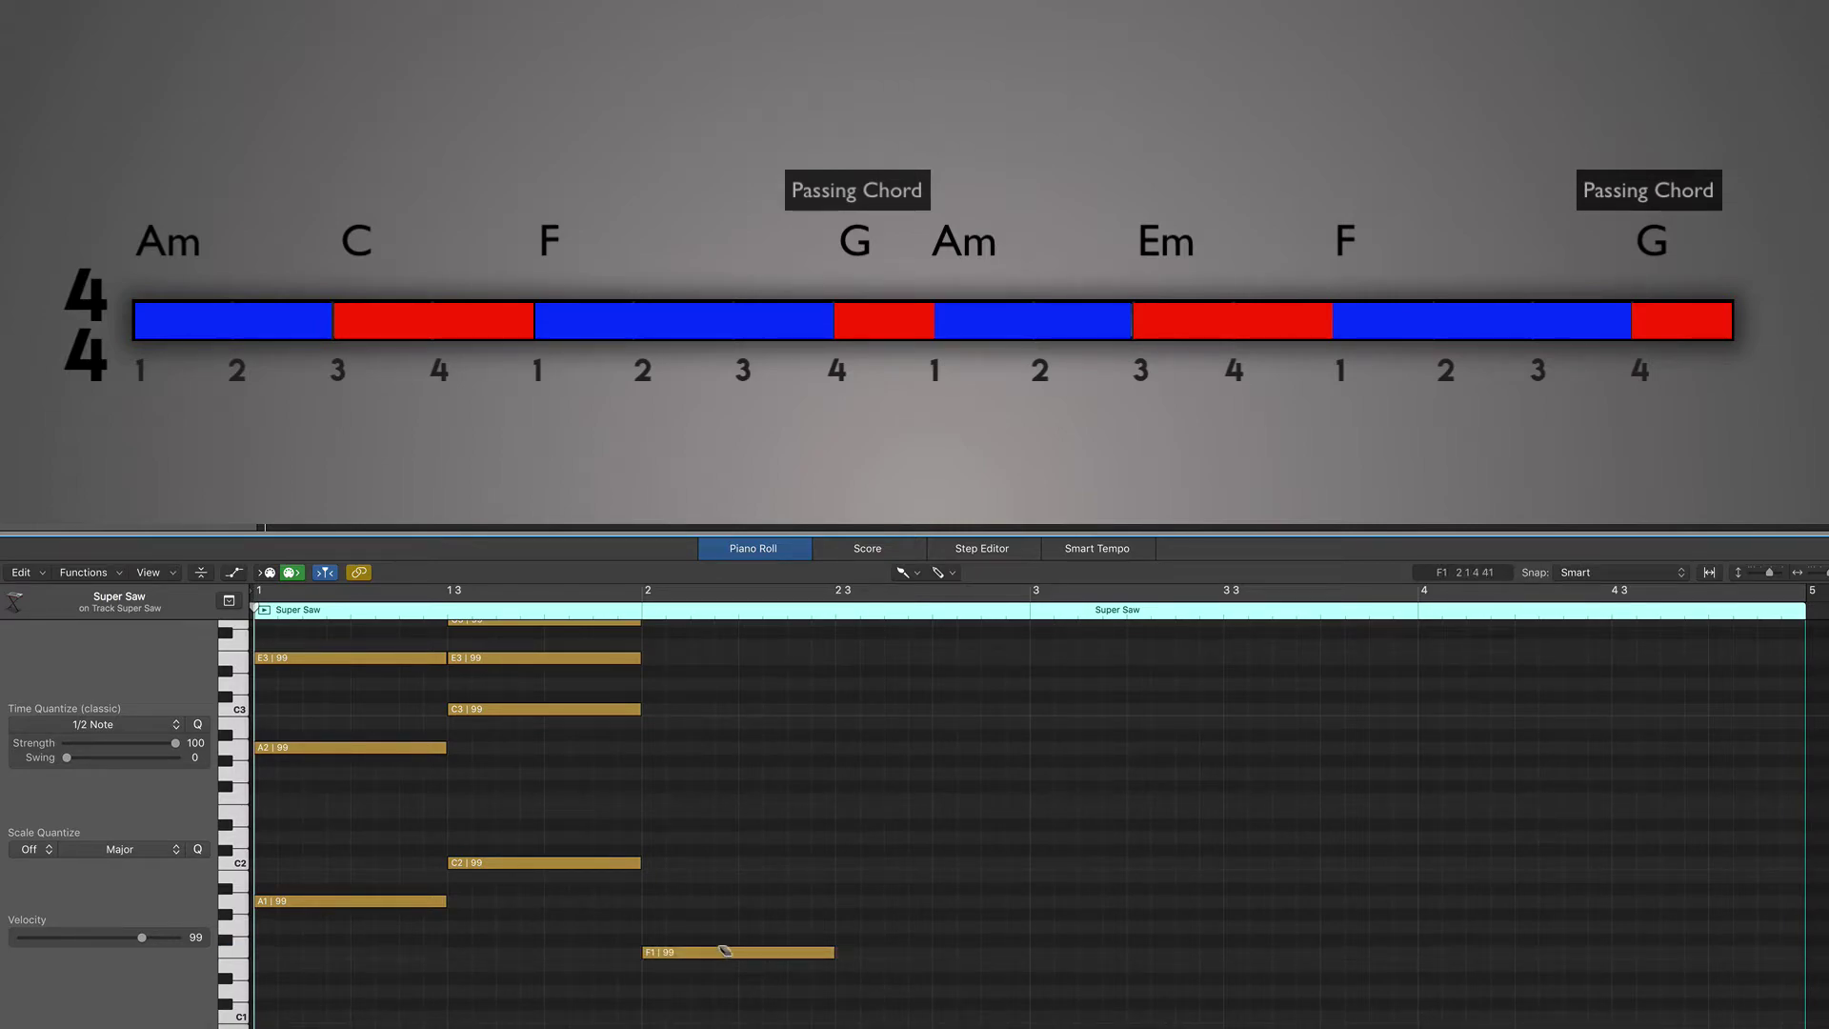
scroll(747, 927, up, 1)
click(711, 843)
scroll(754, 845, up, 1)
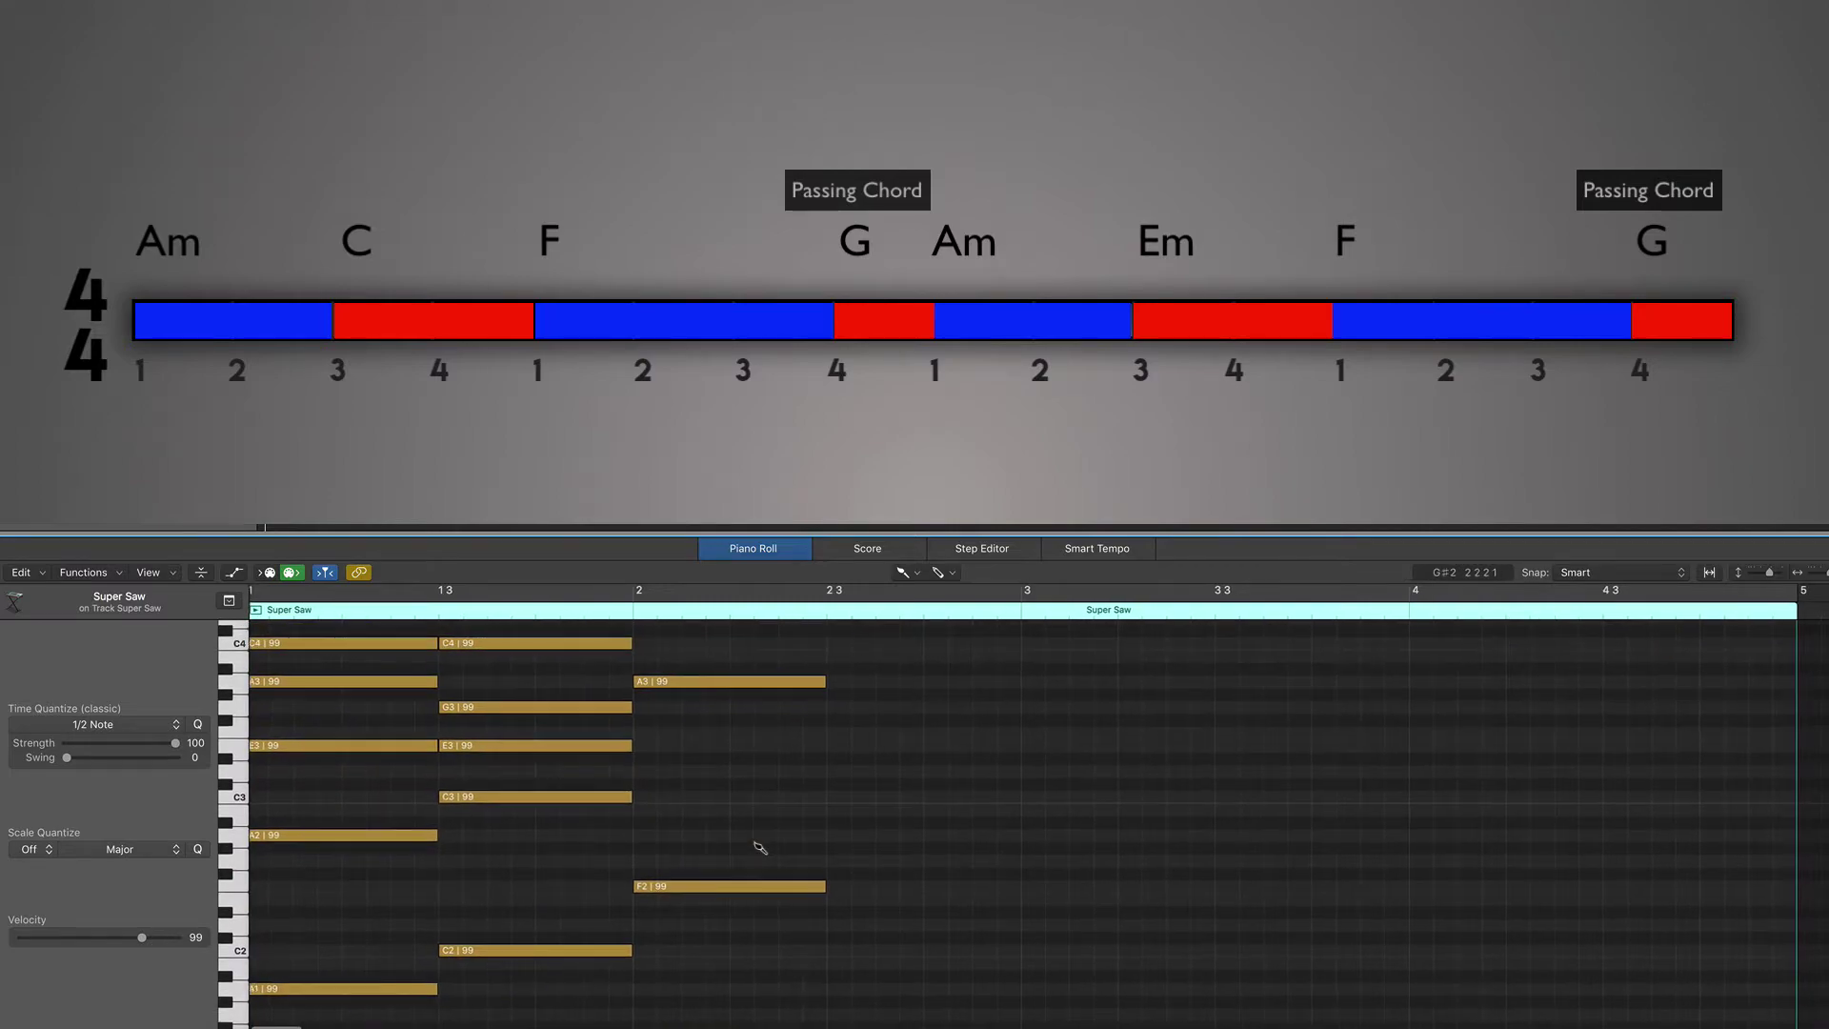
click(672, 796)
click(672, 732)
Lengthen all five notes of the F chord to three beats, ending at beat 4 of bar 2.
scroll(791, 815, down, 1)
scroll(791, 814, down, 5)
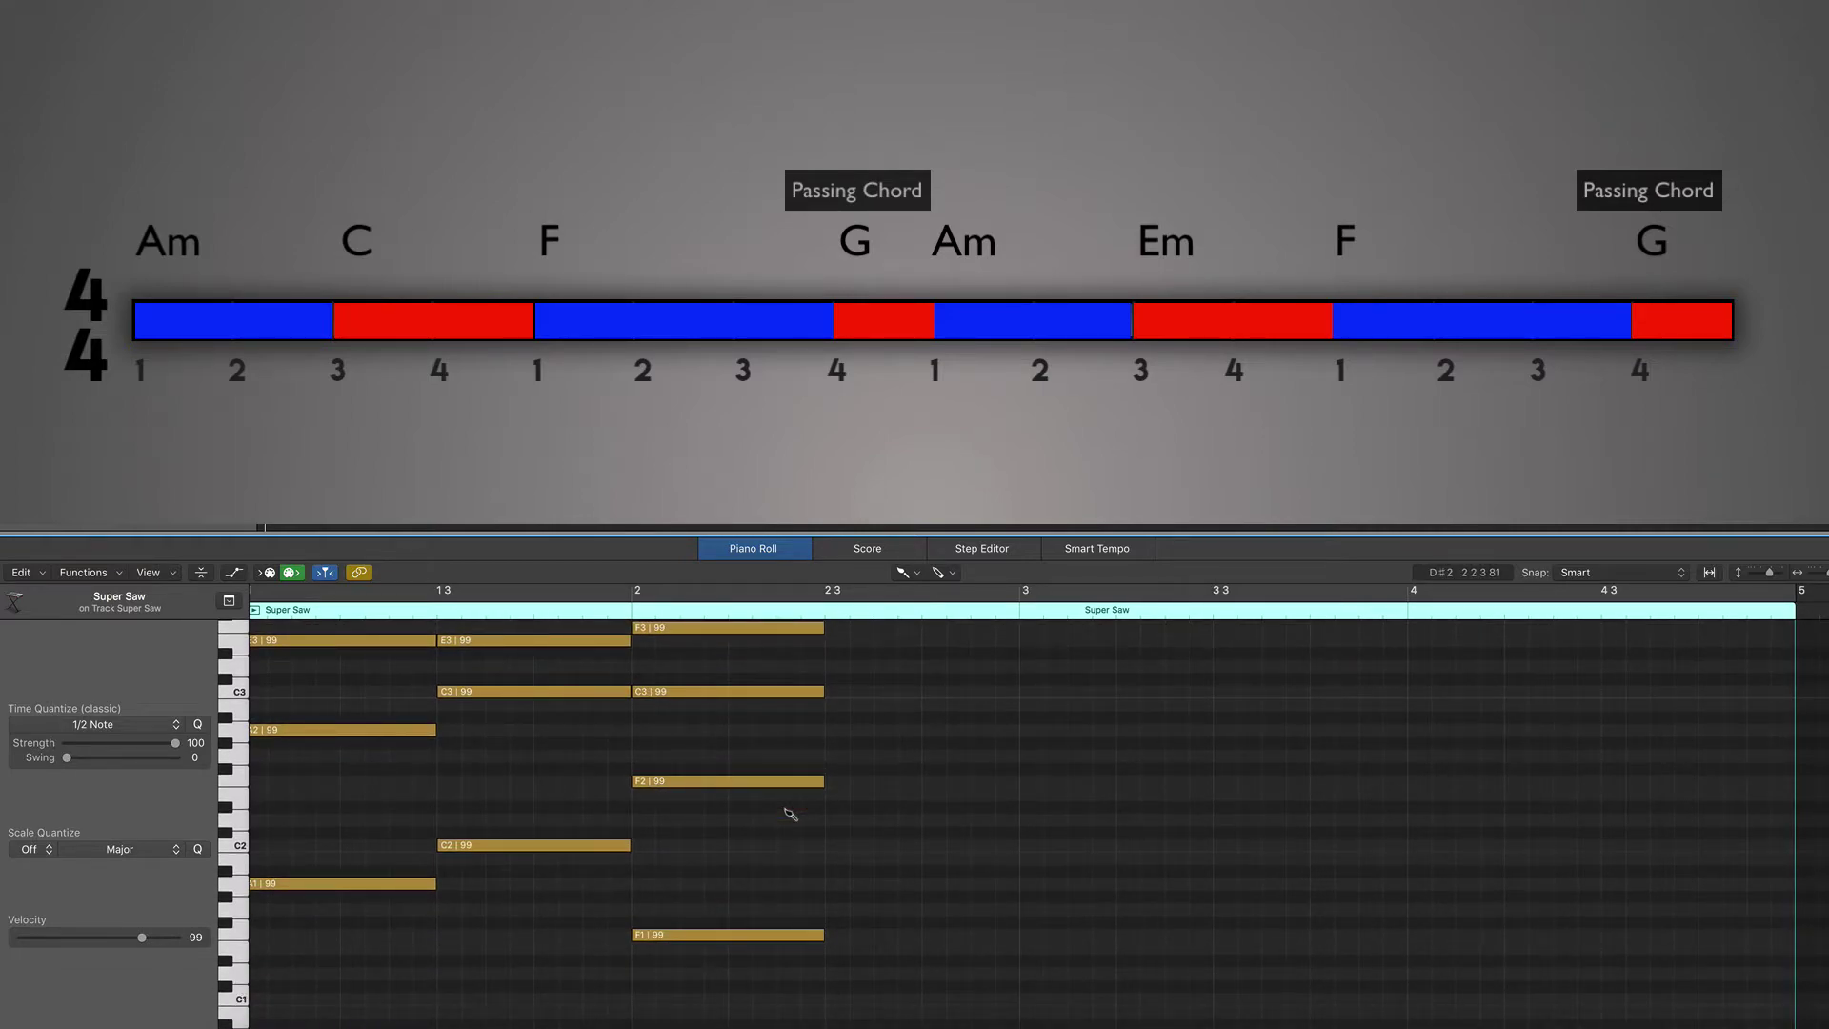
scroll(838, 809, up, 1)
scroll(839, 809, right, 2)
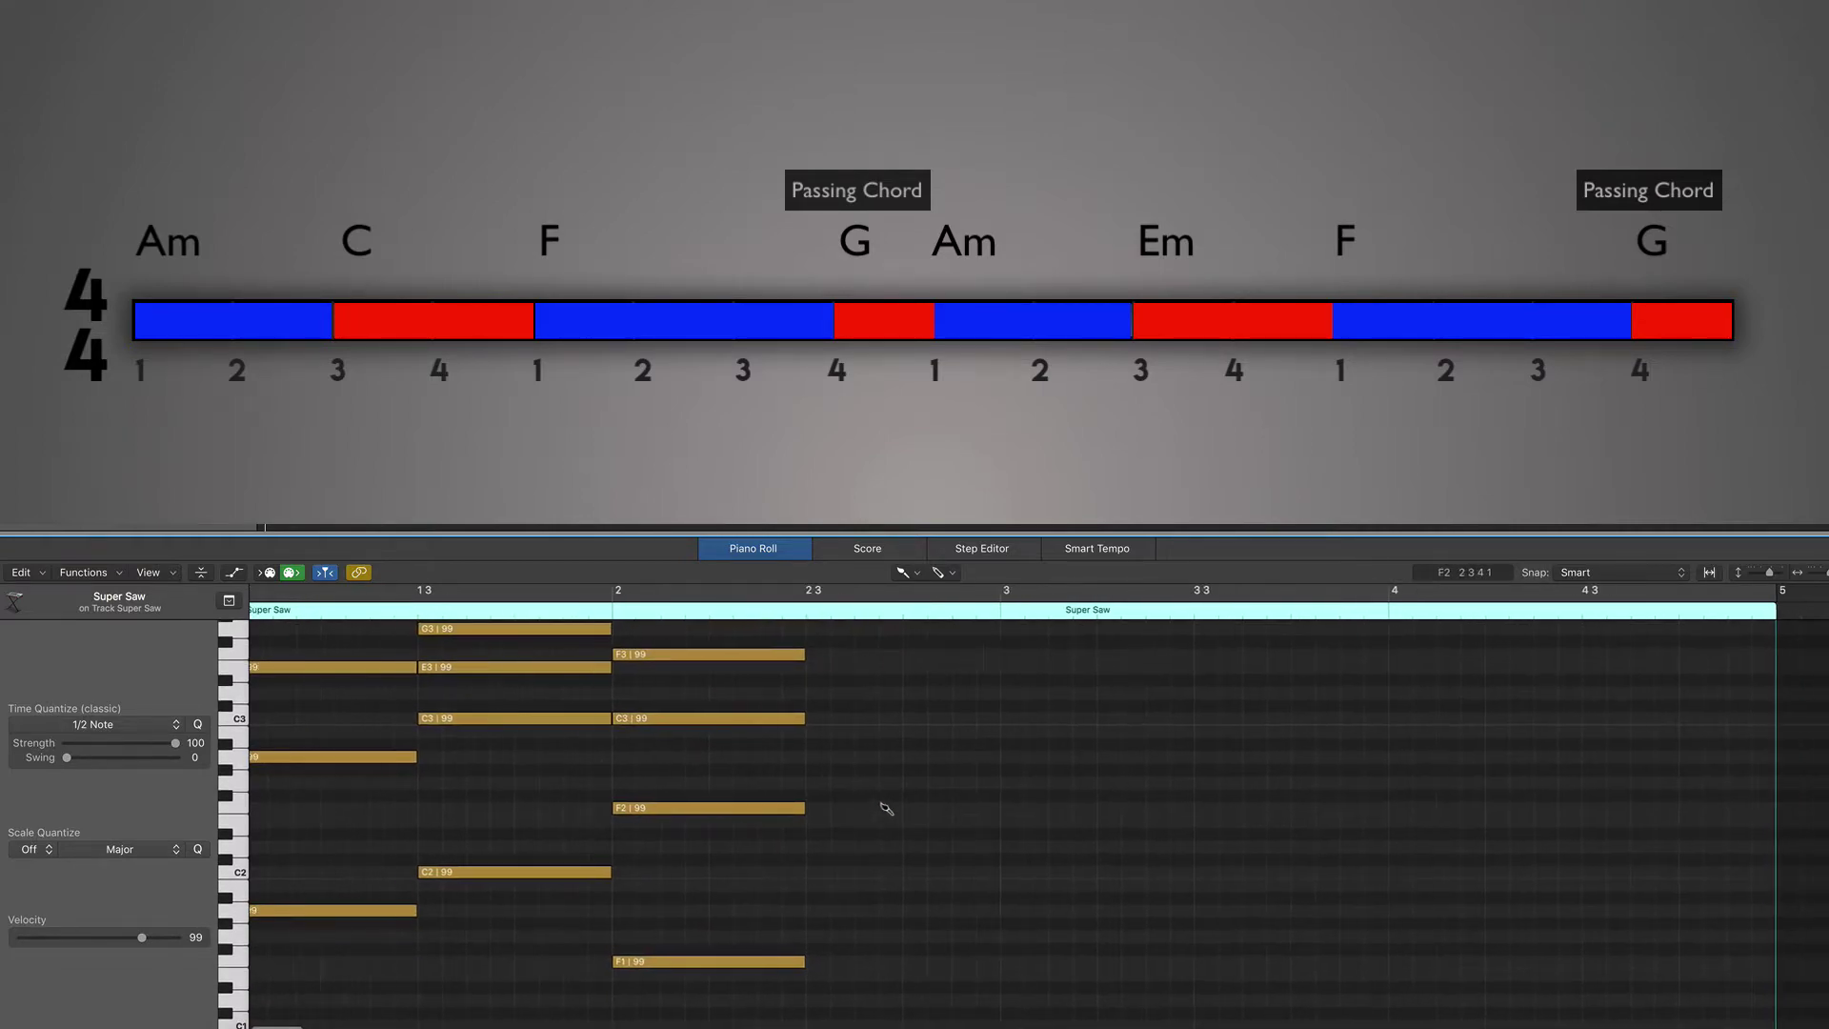
key(t)
key(t)
click(741, 655)
scroll(808, 750, up, 1)
scroll(820, 759, down, 3)
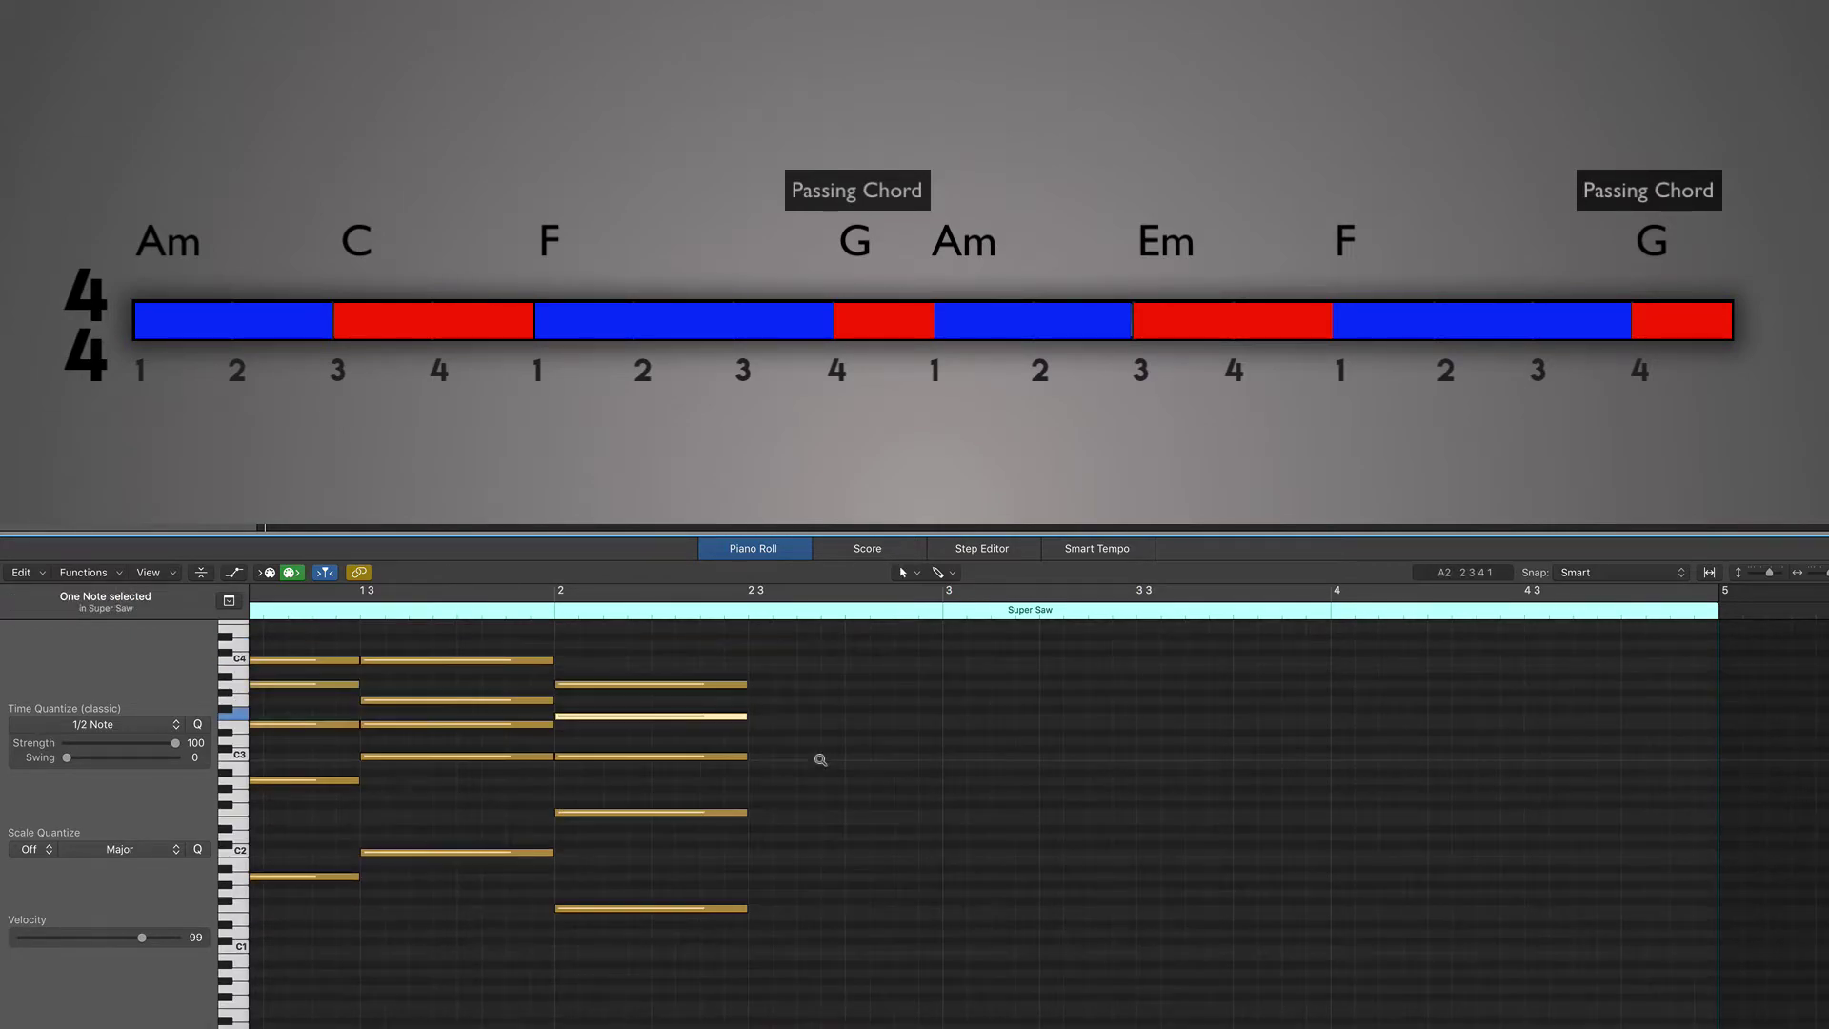
drag(795, 680, 846, 923)
click(919, 916)
ctrl+alt+click(919, 913)
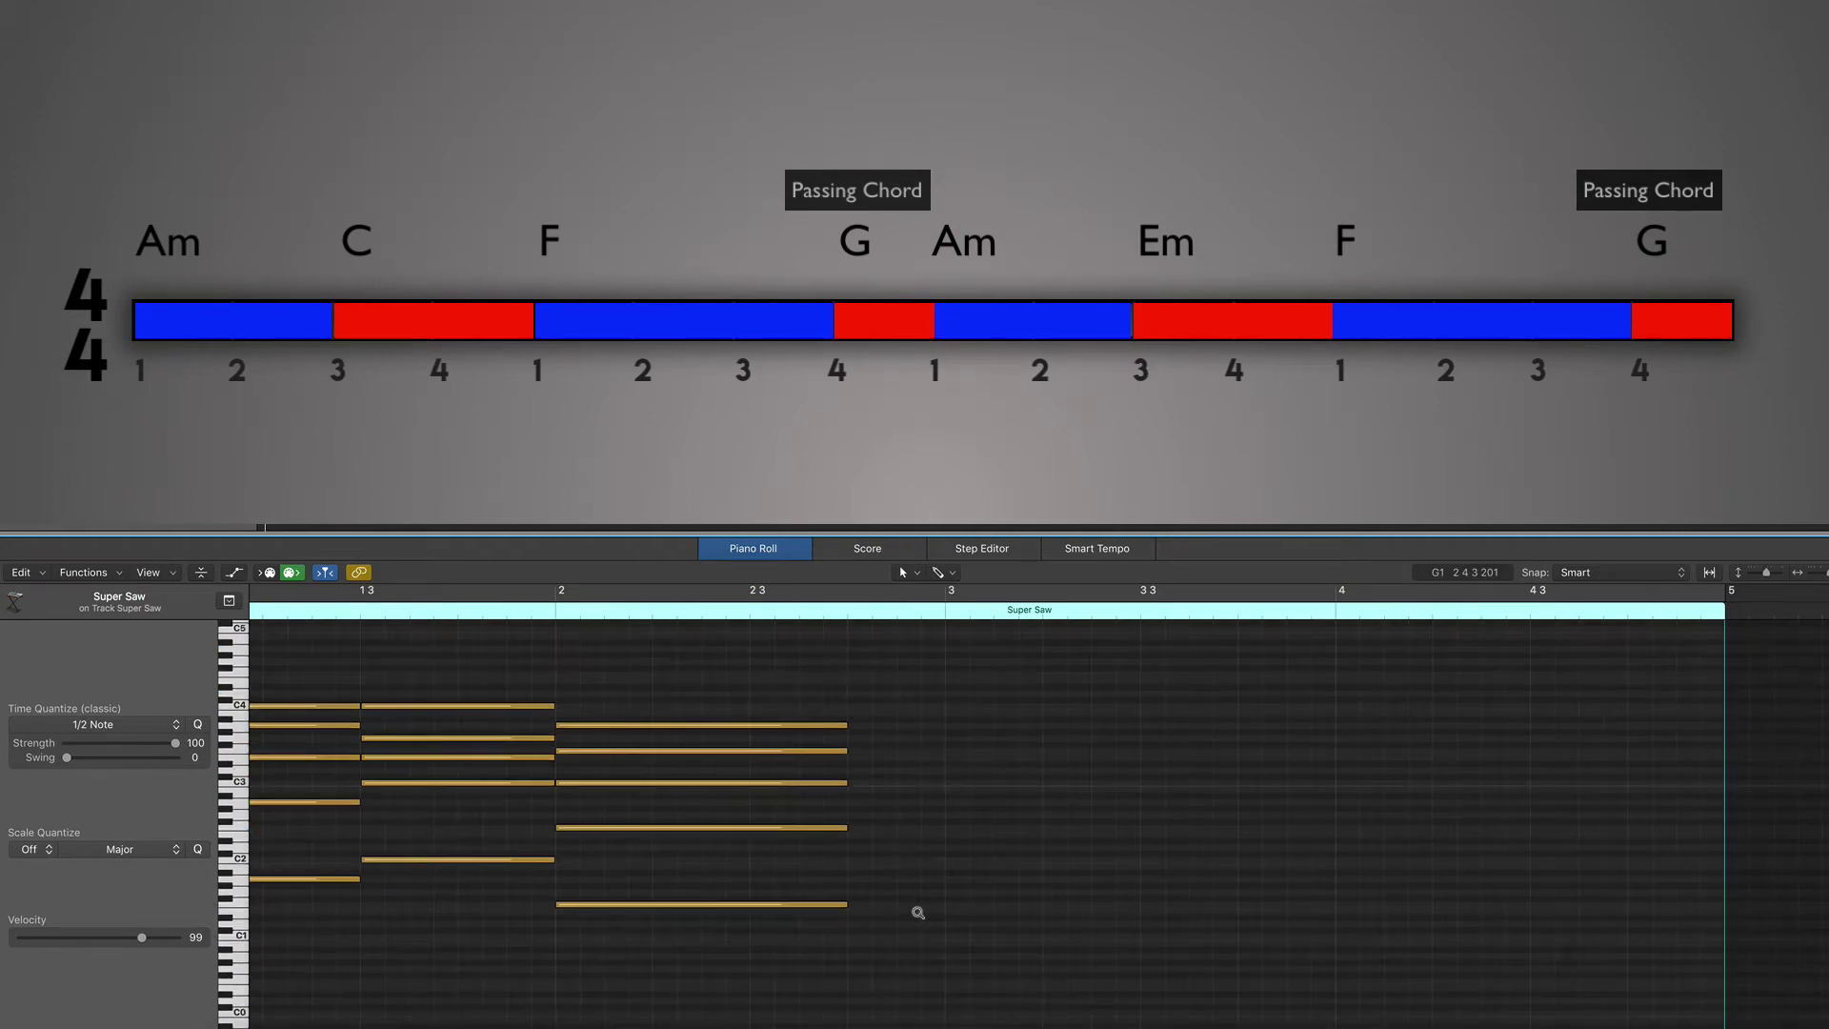
Add a B3 note lasting only beat 4 of bar 2 and set the time quantize to 1/4 Note.
scroll(919, 917, up, 1)
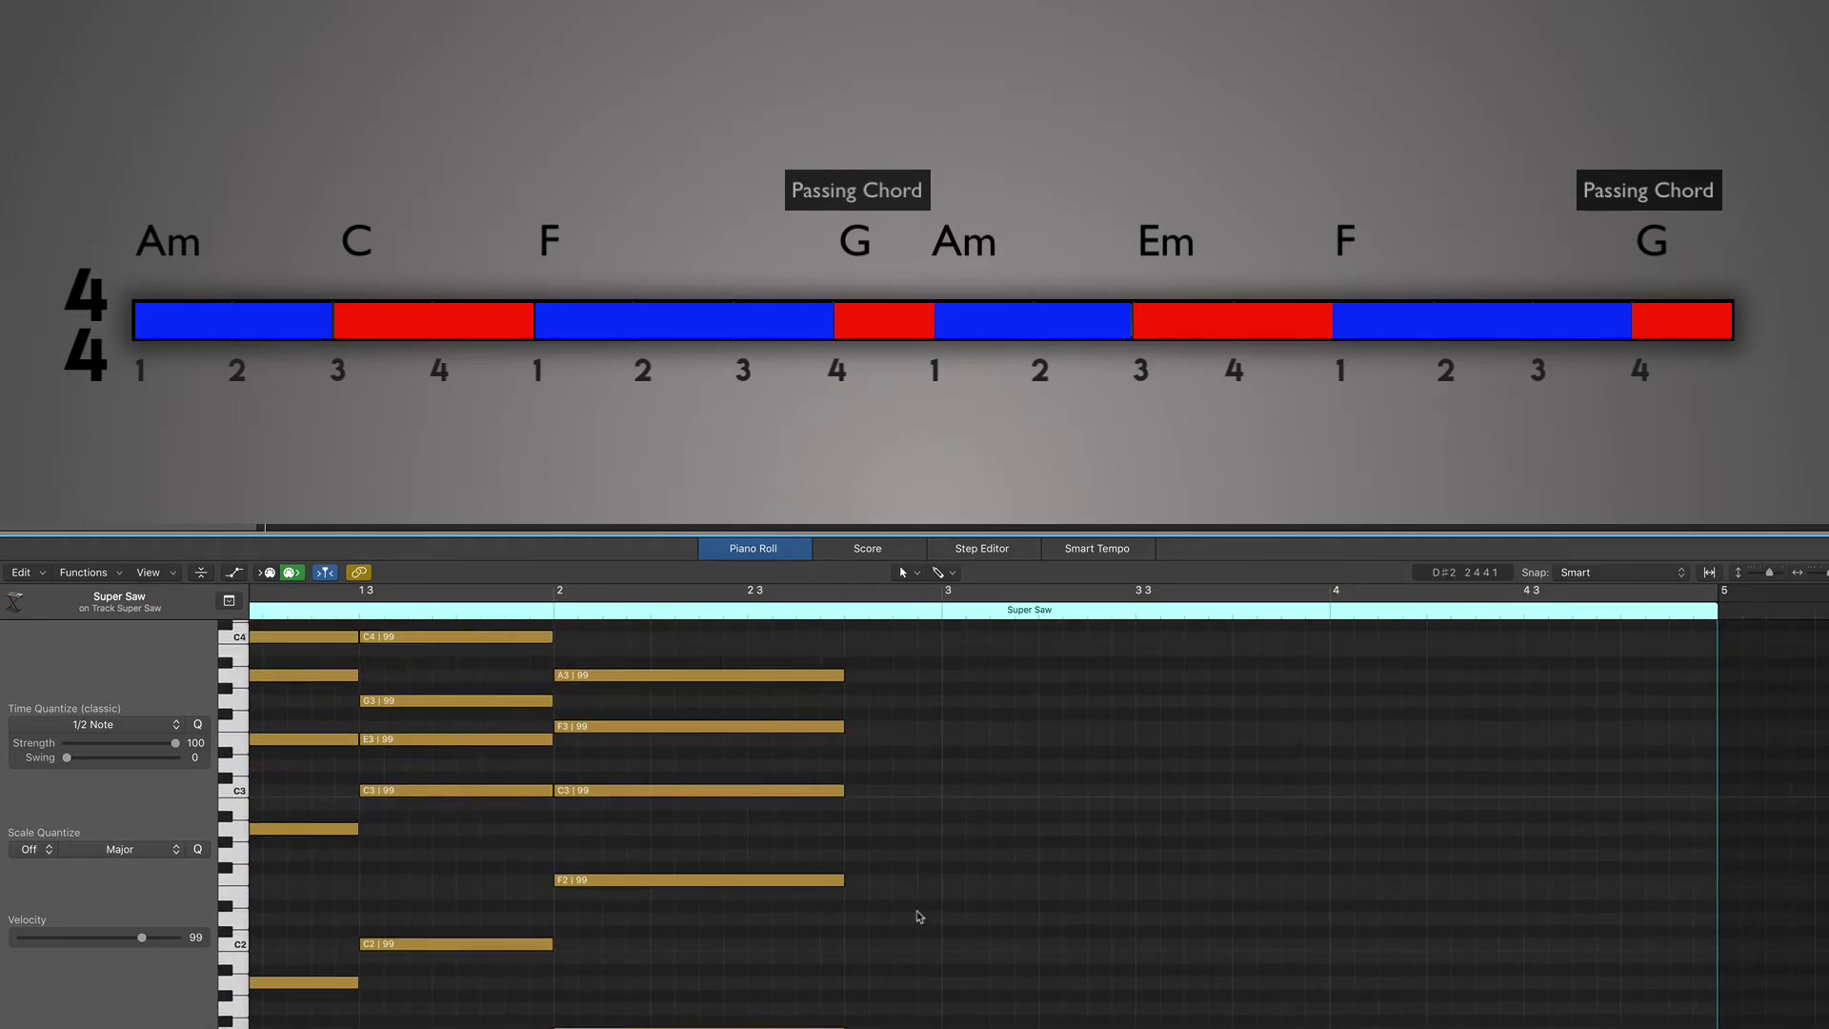
key(t)
key(b)
scroll(920, 754, up, 3)
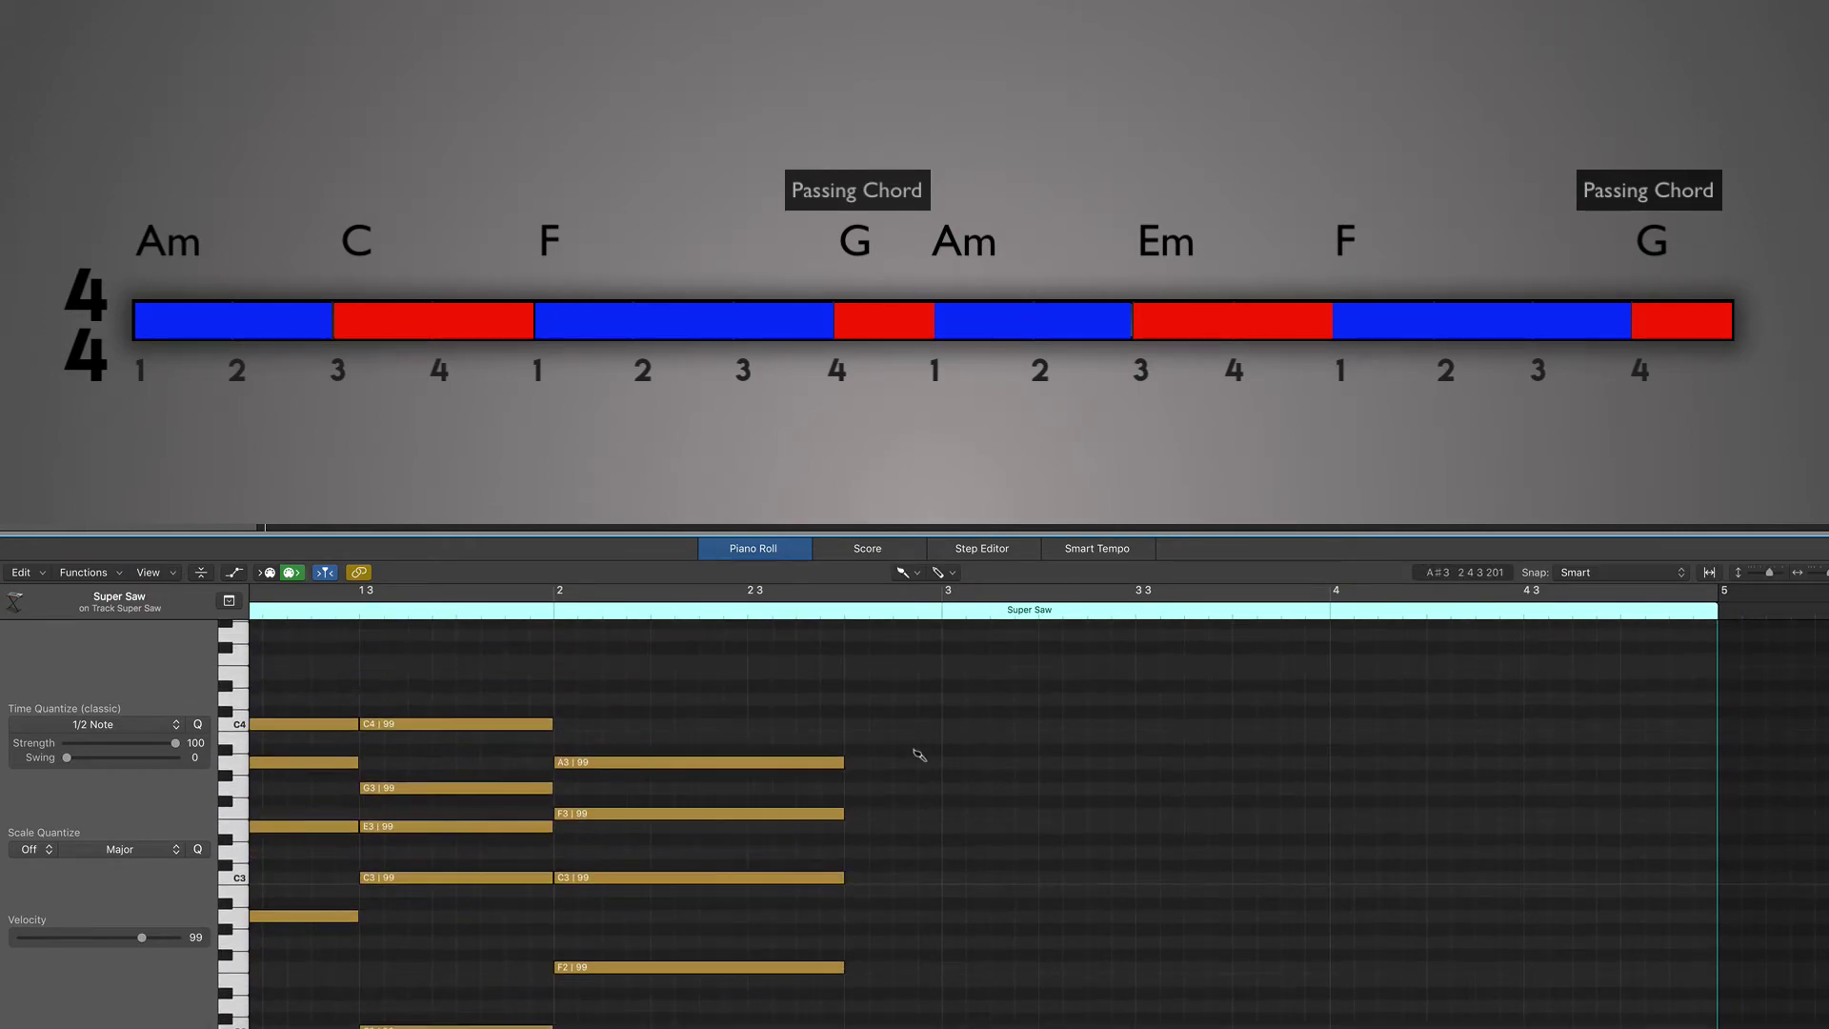
click(886, 739)
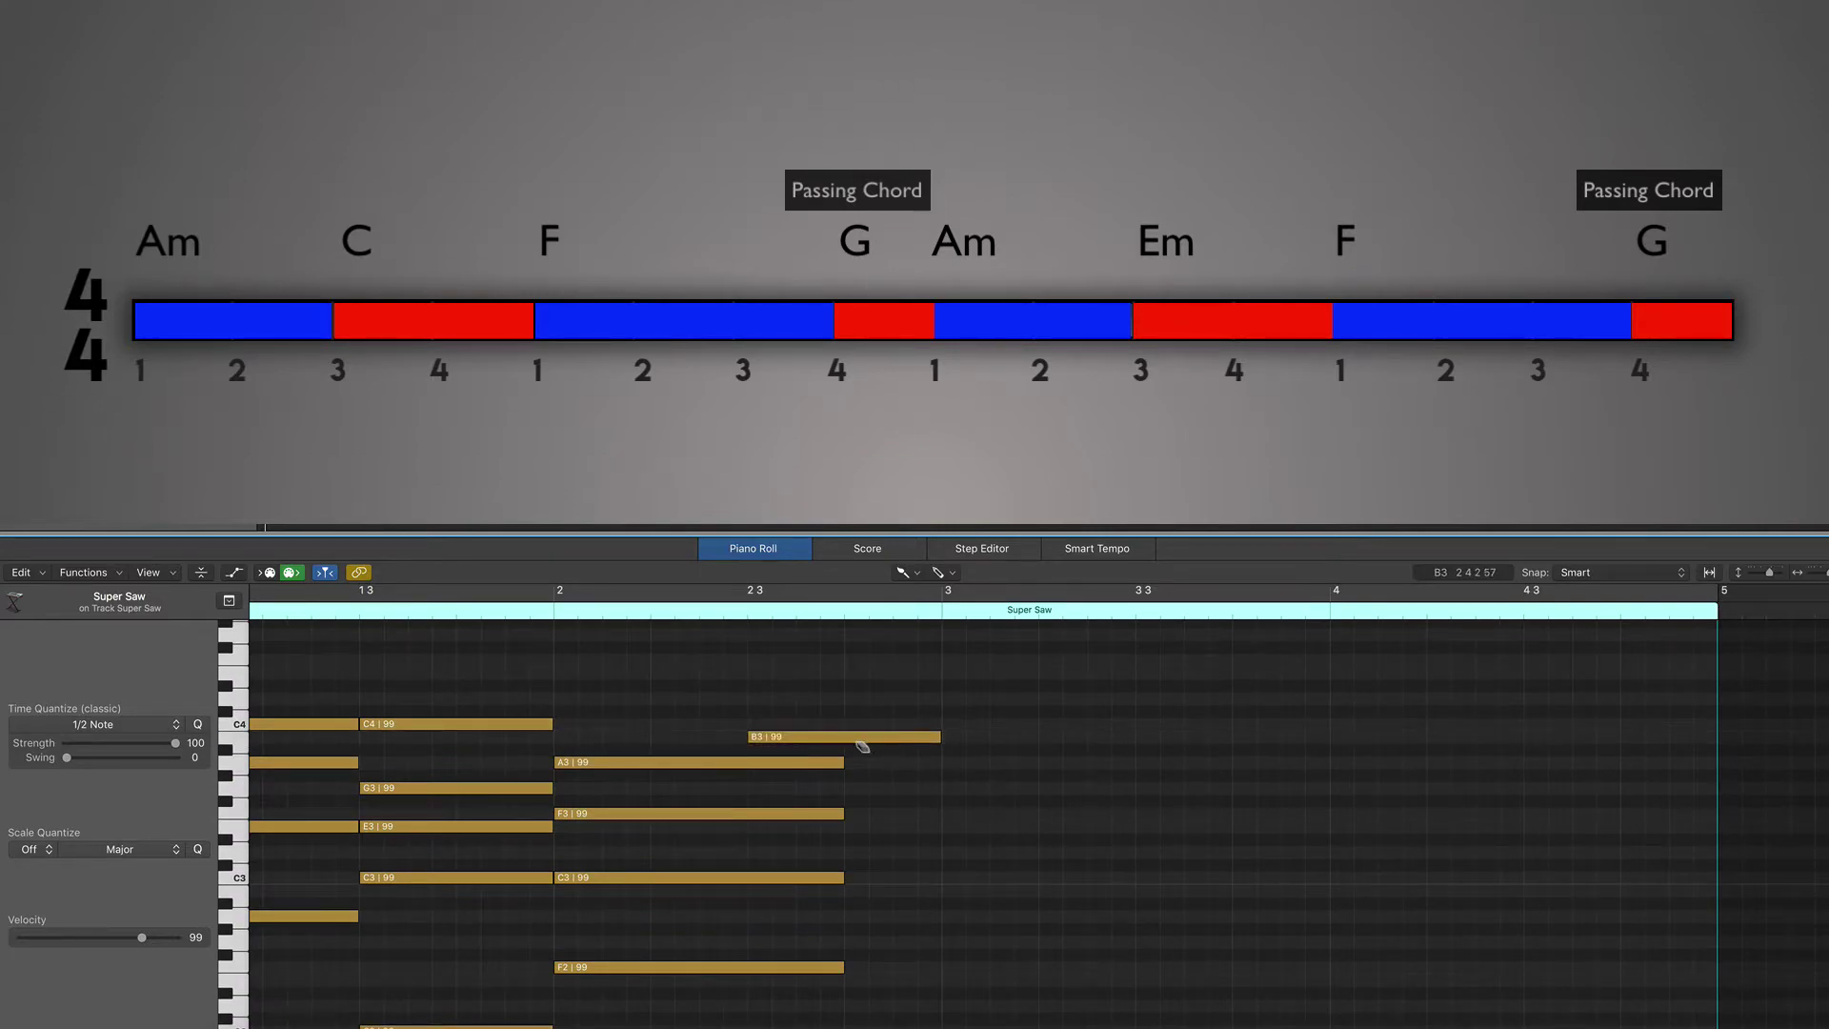
drag(751, 736, 846, 736)
click(145, 726)
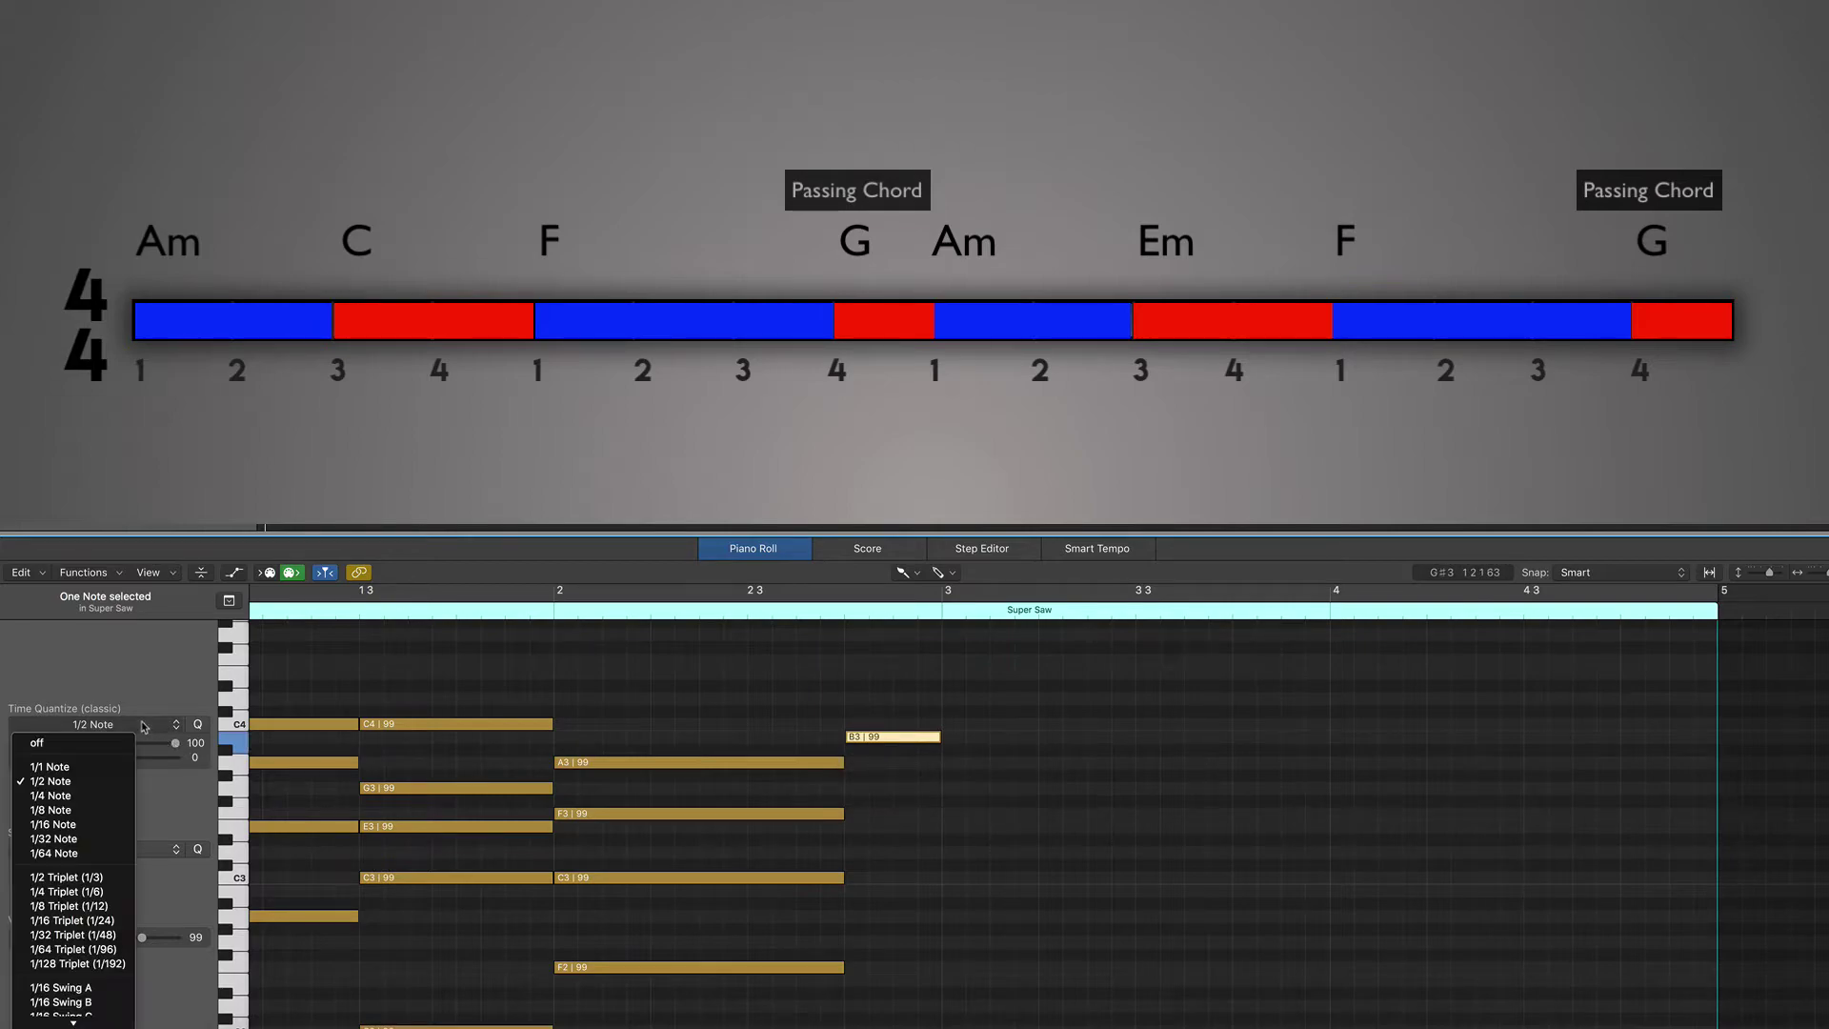
click(74, 800)
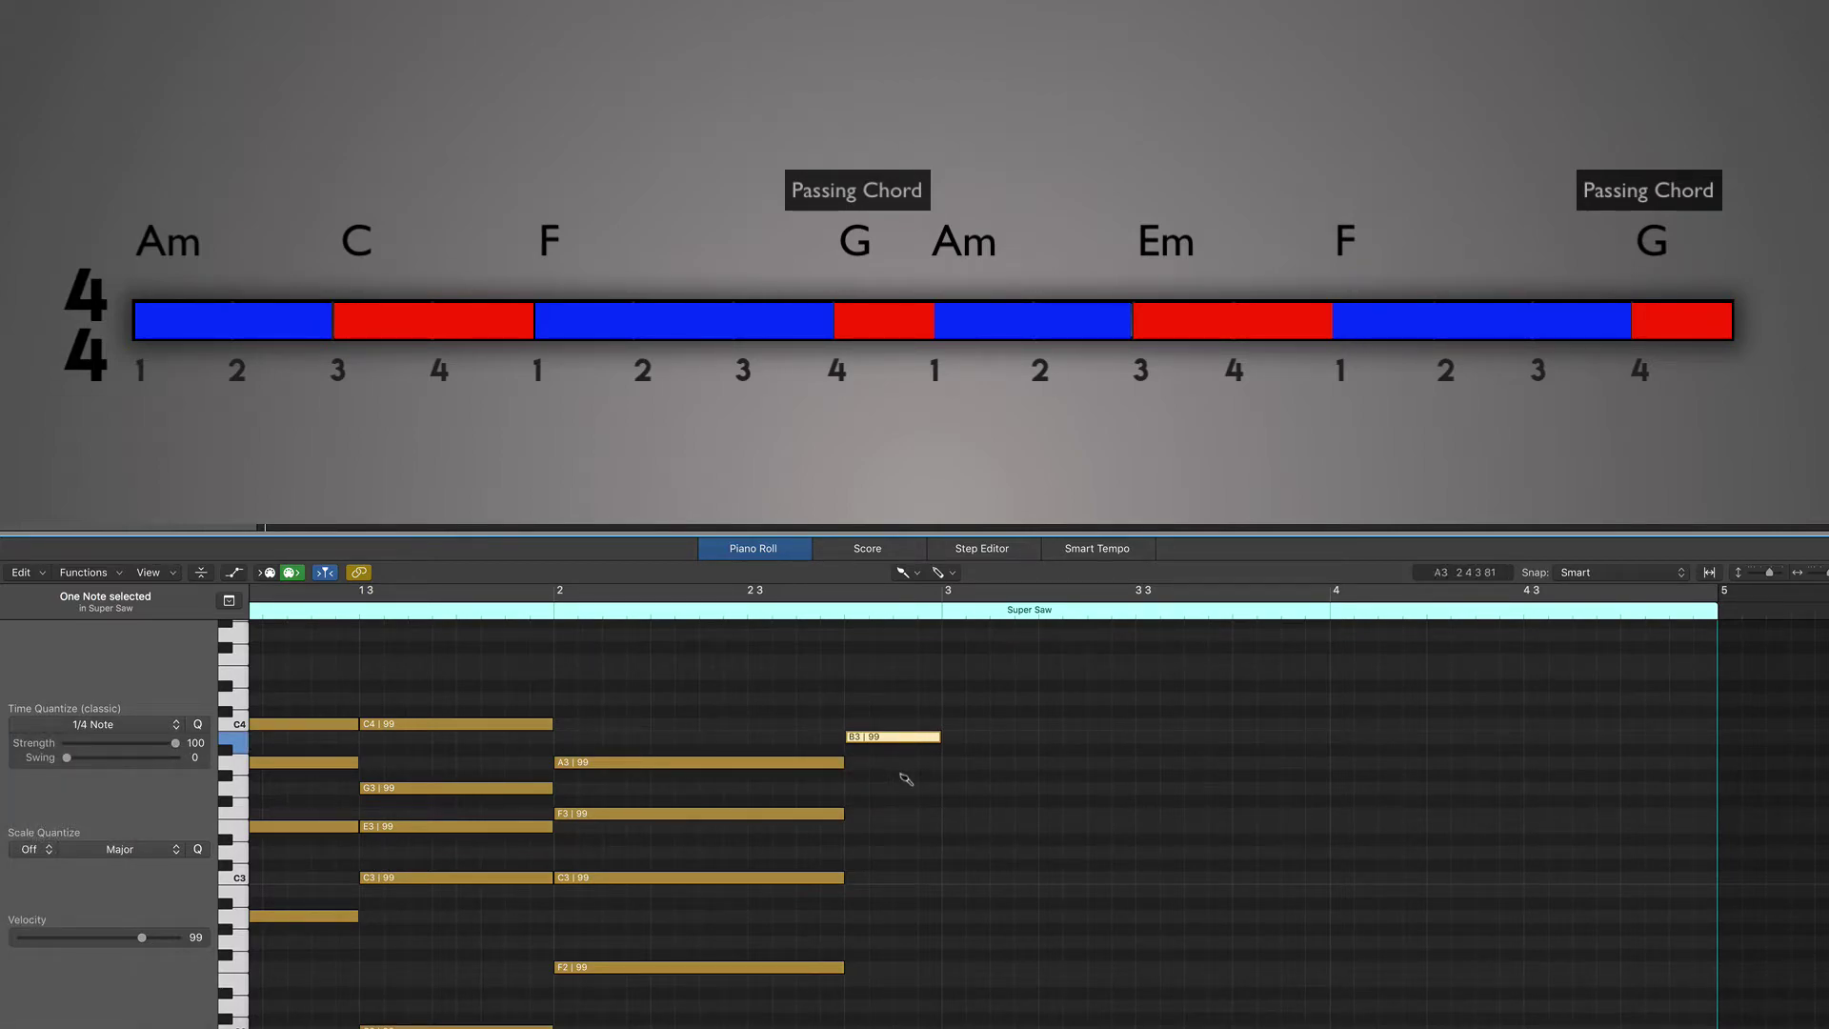
Complete the G passing chord on beat 4 of bar 2 with quarter notes G1, G2, D3 and G3.
scroll(921, 800, down, 5)
click(901, 880)
scroll(910, 881, up, 2)
scroll(910, 867, up, 1)
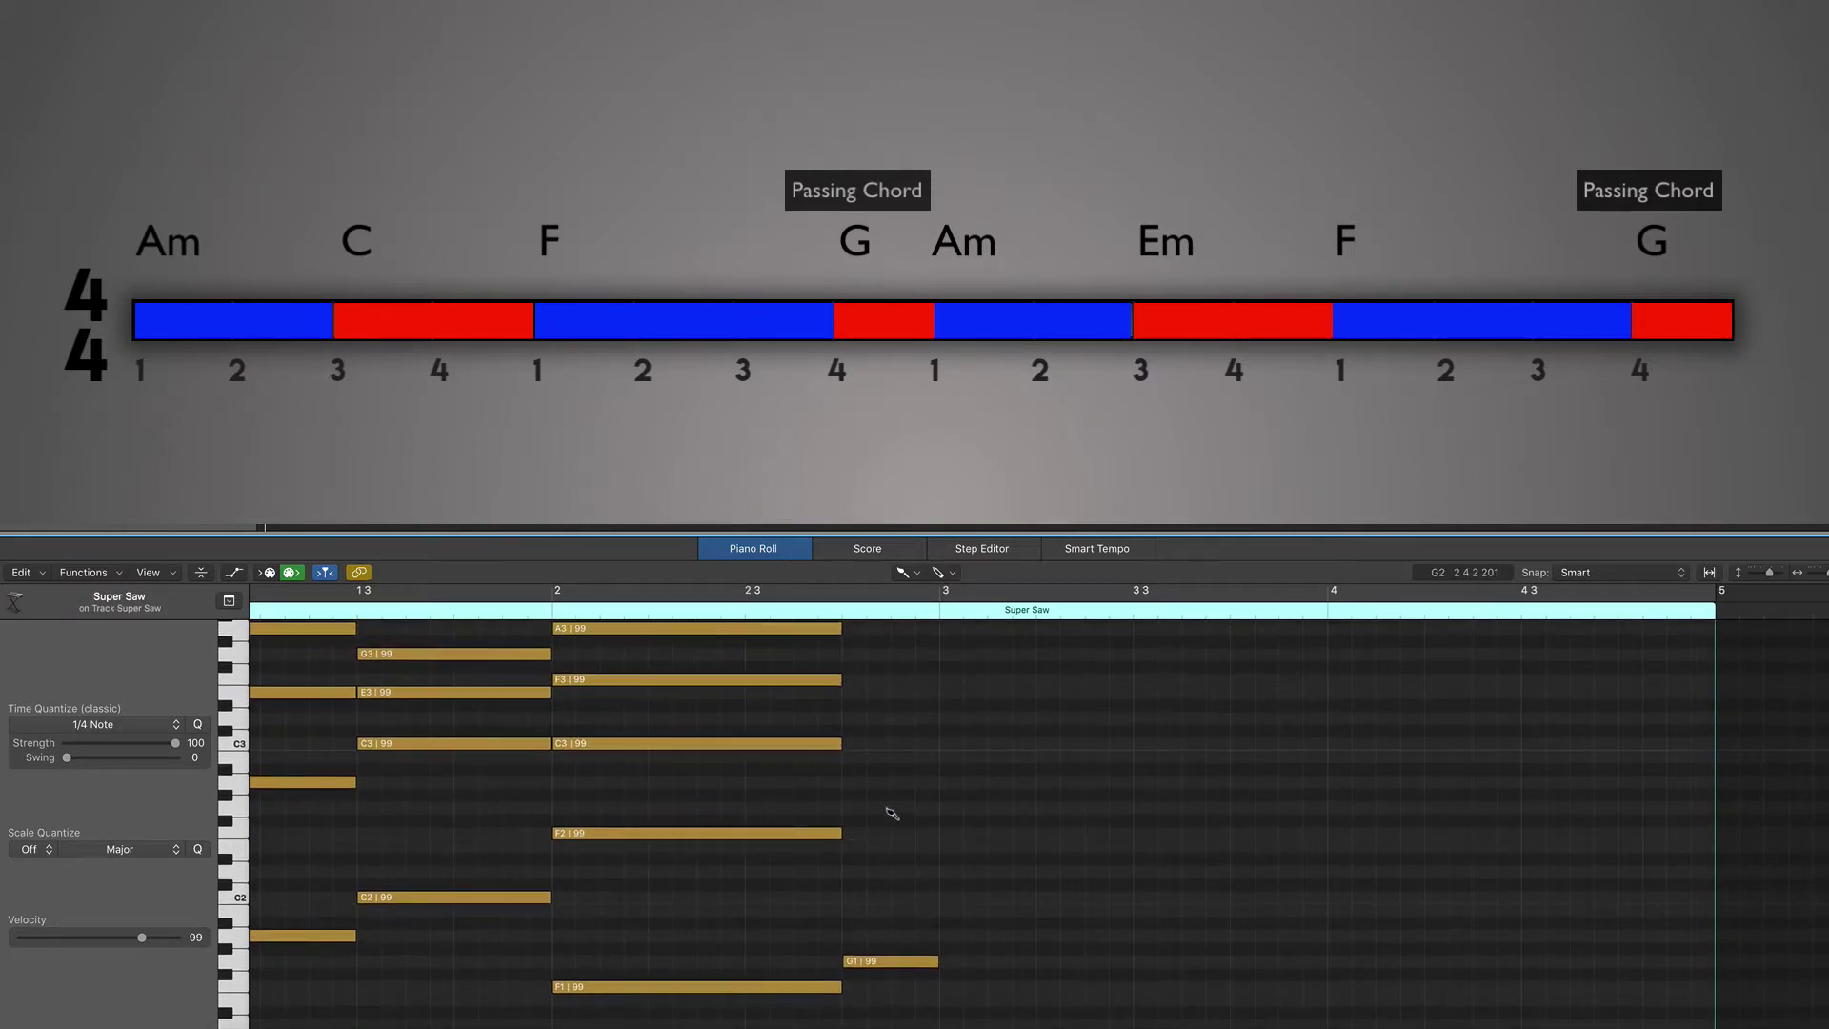
click(886, 808)
click(886, 718)
scroll(886, 724, up, 2)
click(886, 641)
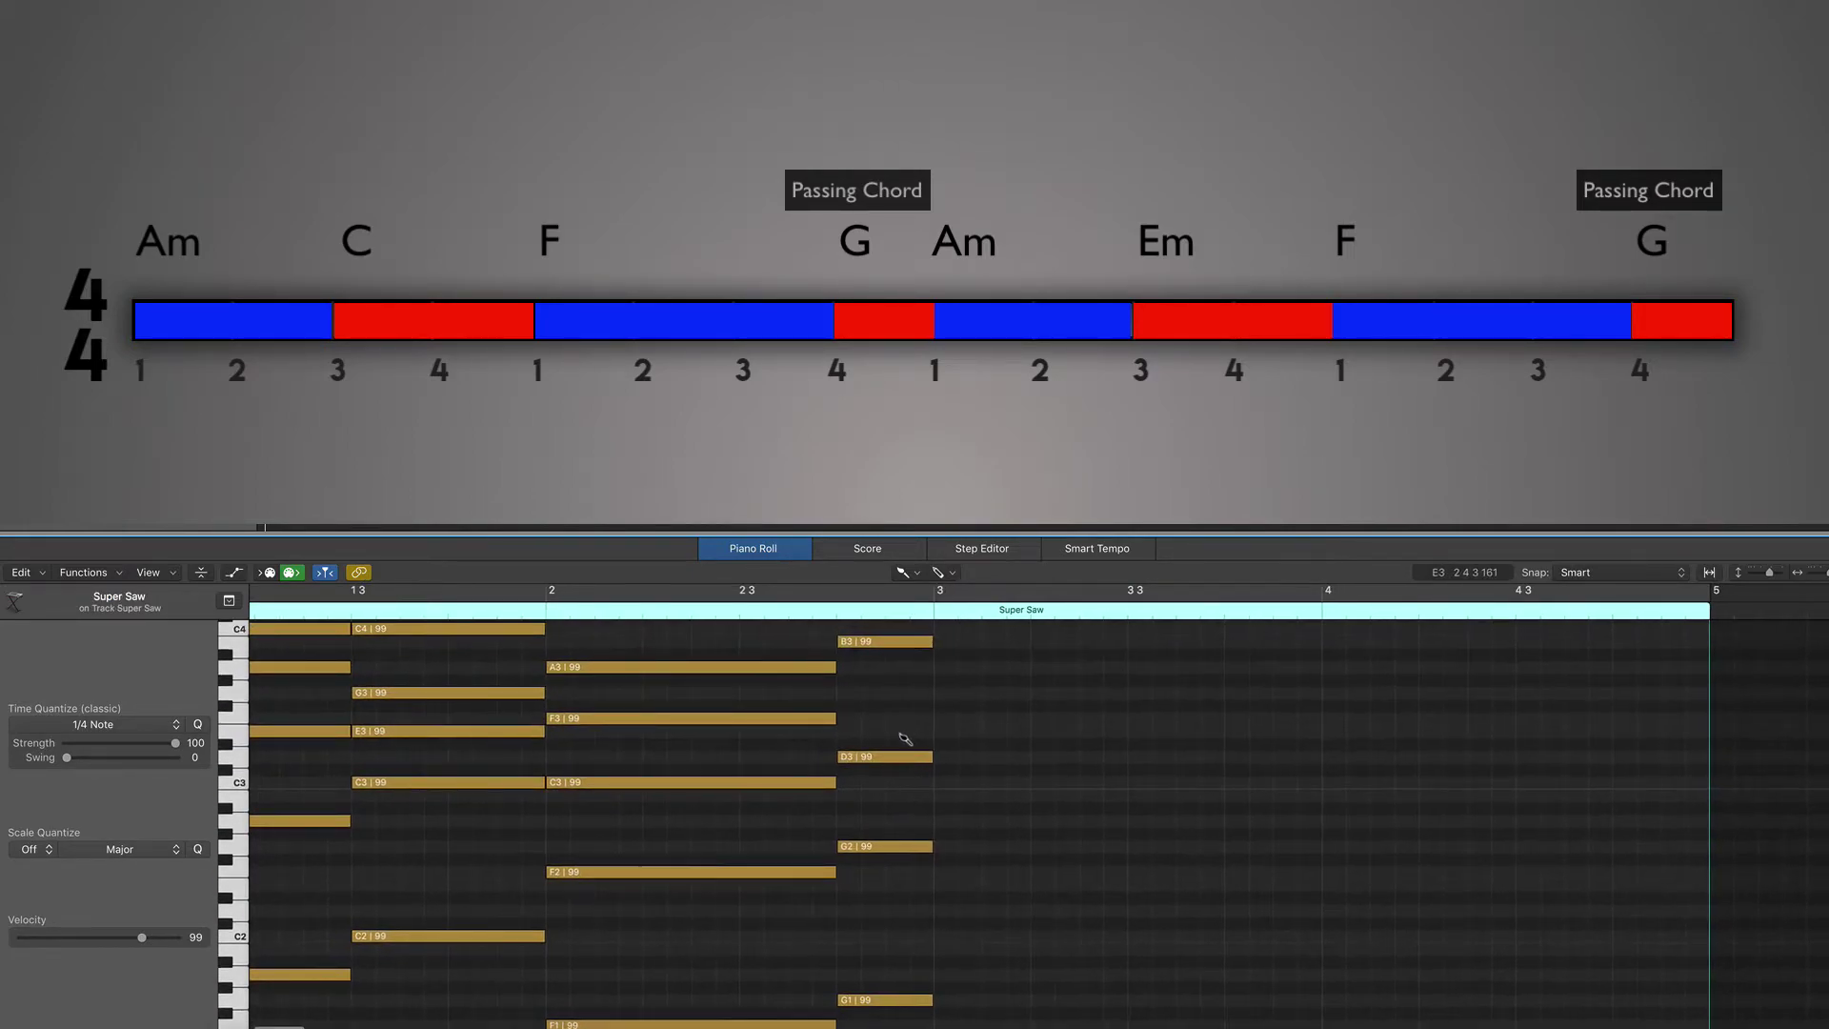
click(878, 693)
scroll(951, 763, up, 3)
scroll(953, 770, down, 3)
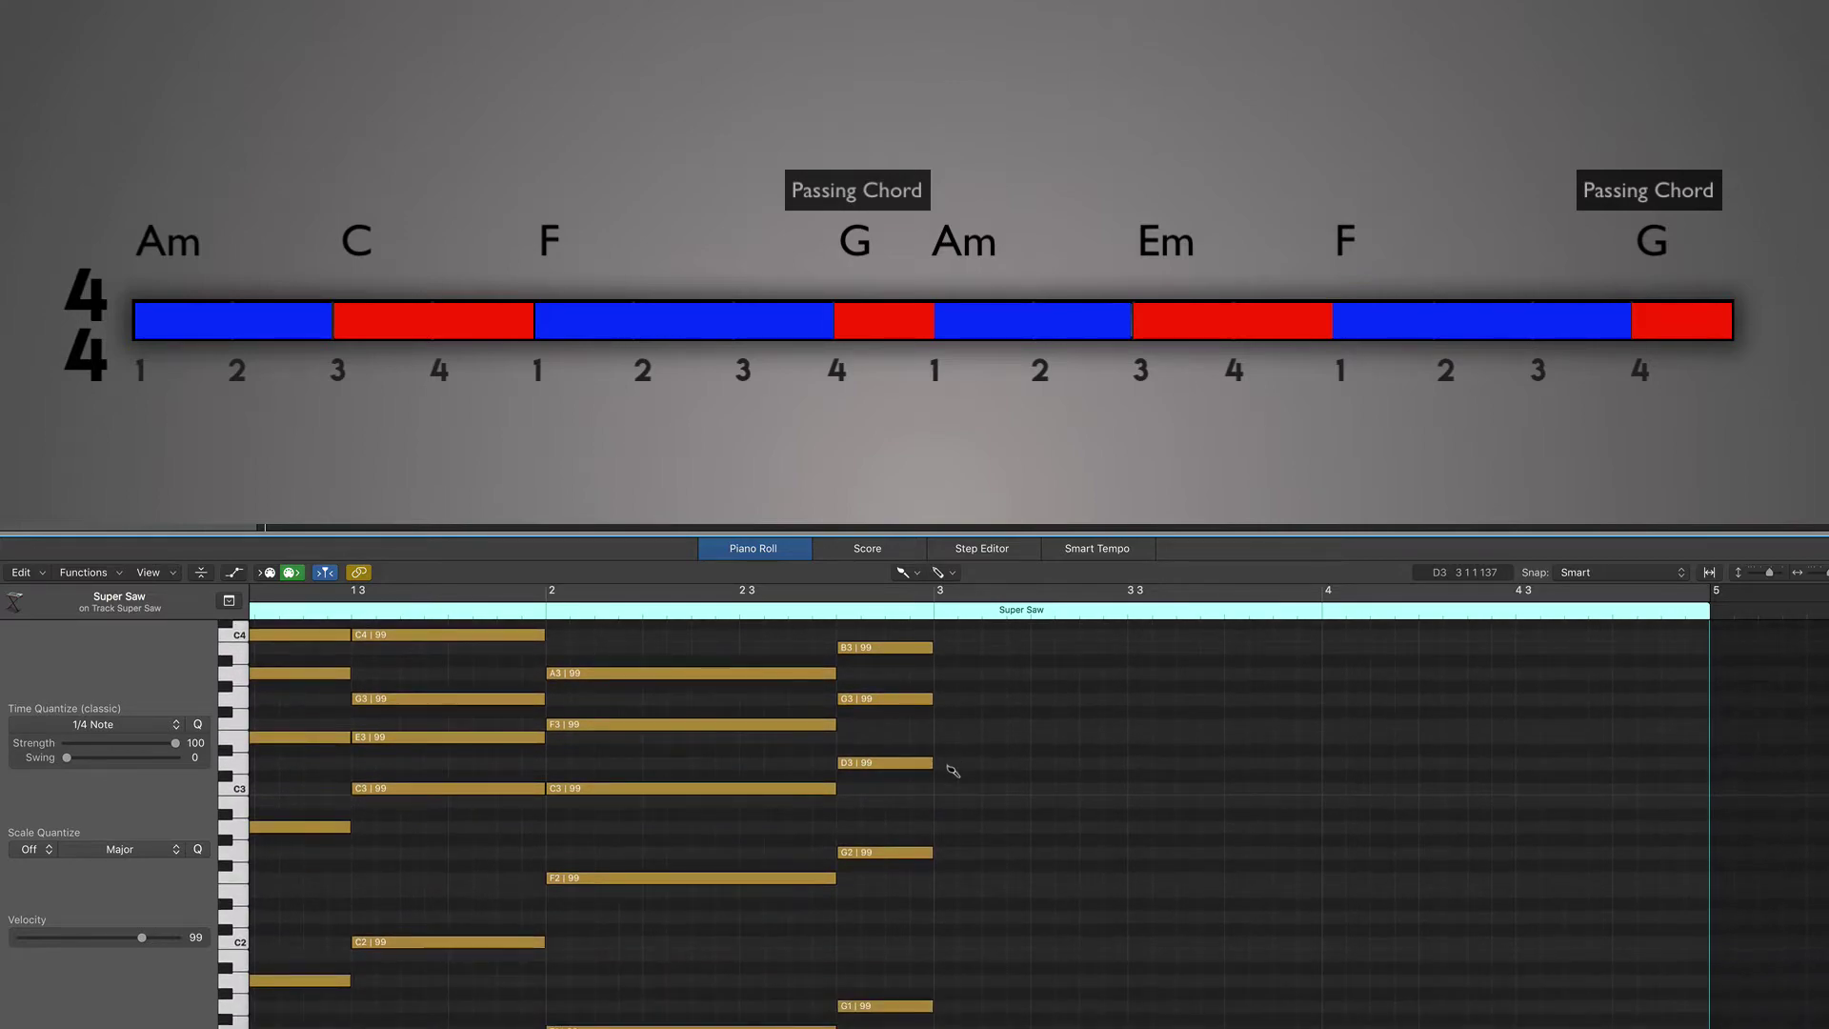
Copy the five-note Am chord at the start of bar 1 to beat 1 of bar 3.
scroll(953, 769, left, 3)
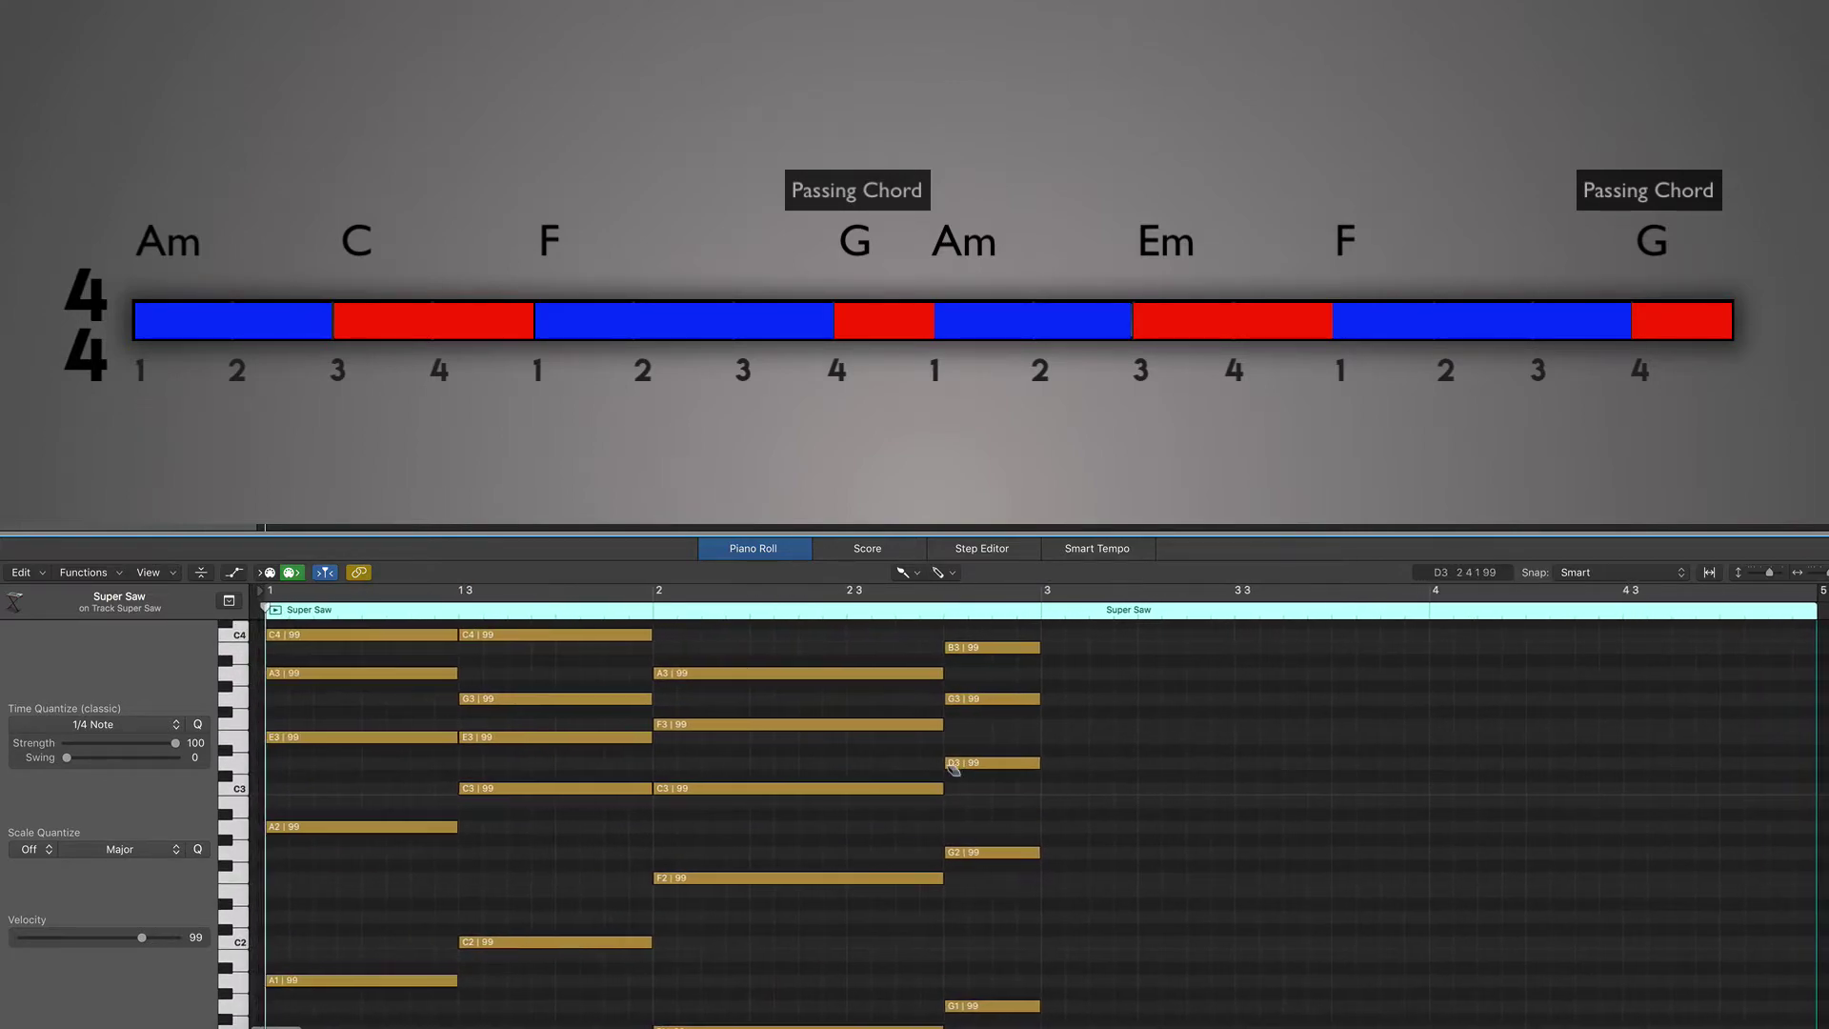
scroll(953, 770, up, 1)
key(Escape)
key(1)
drag(324, 644, 347, 1017)
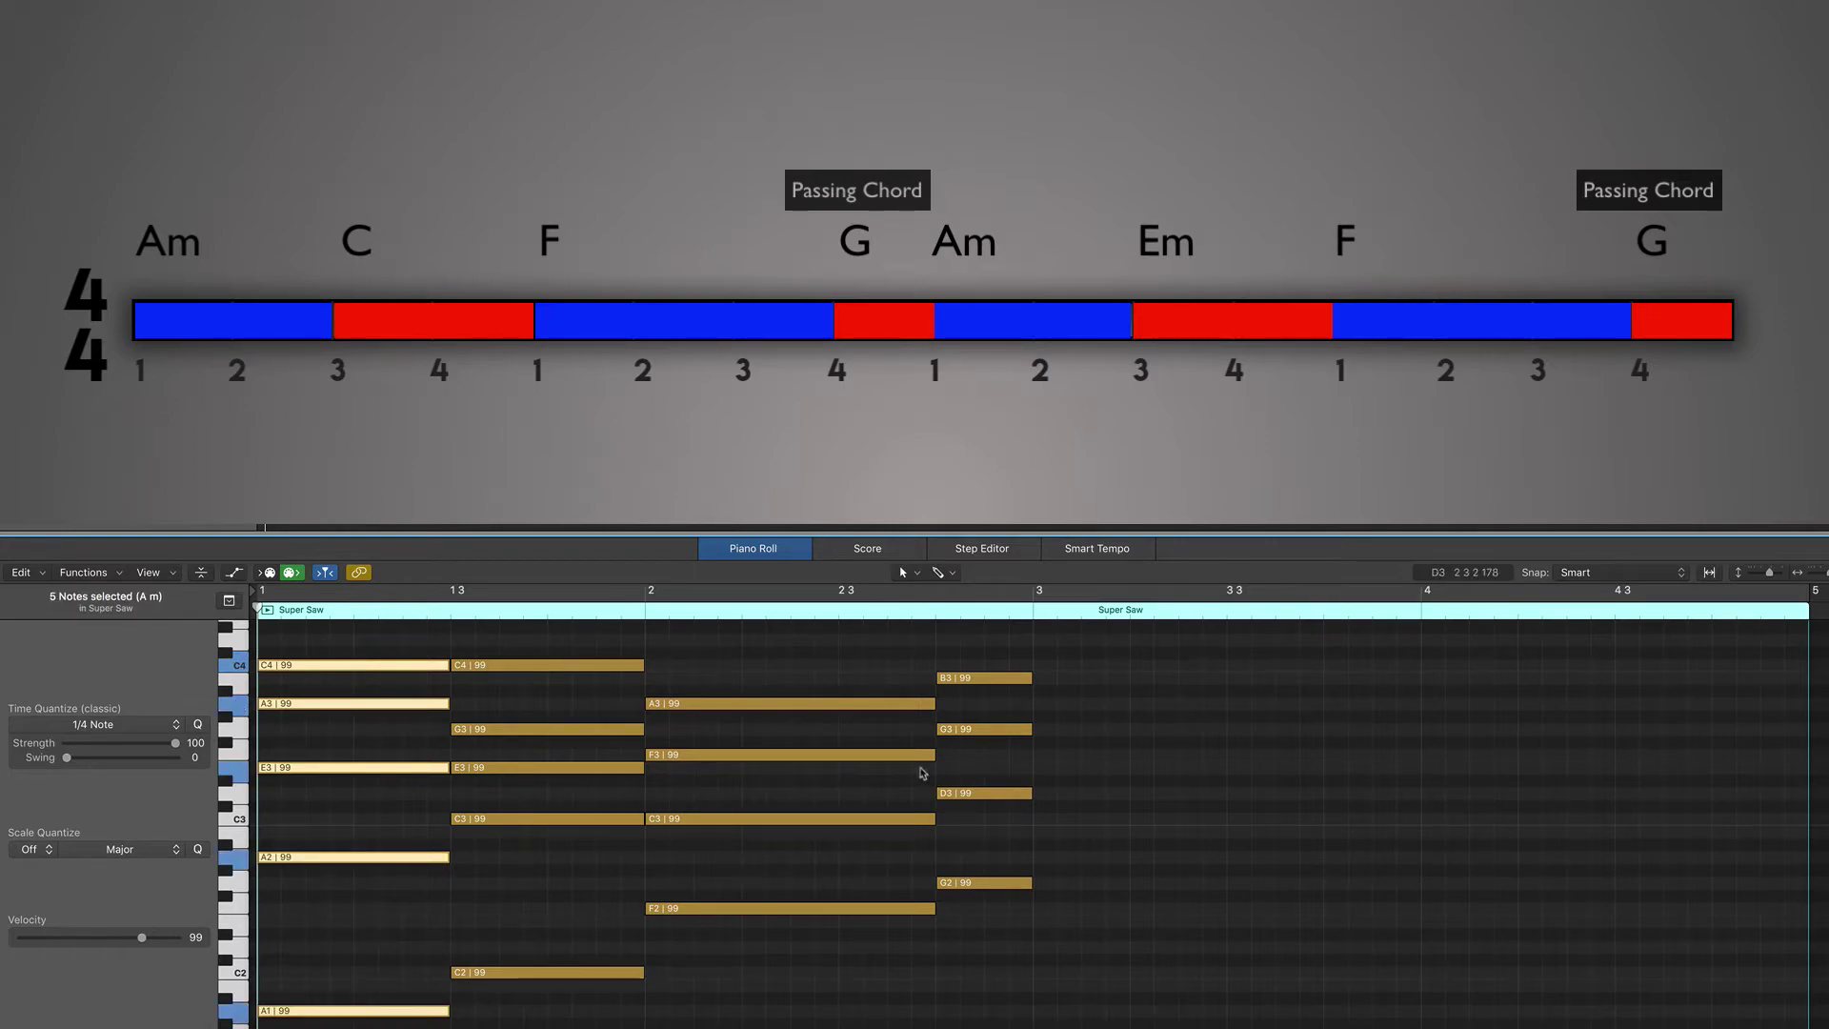
click(1033, 611)
key(super+v)
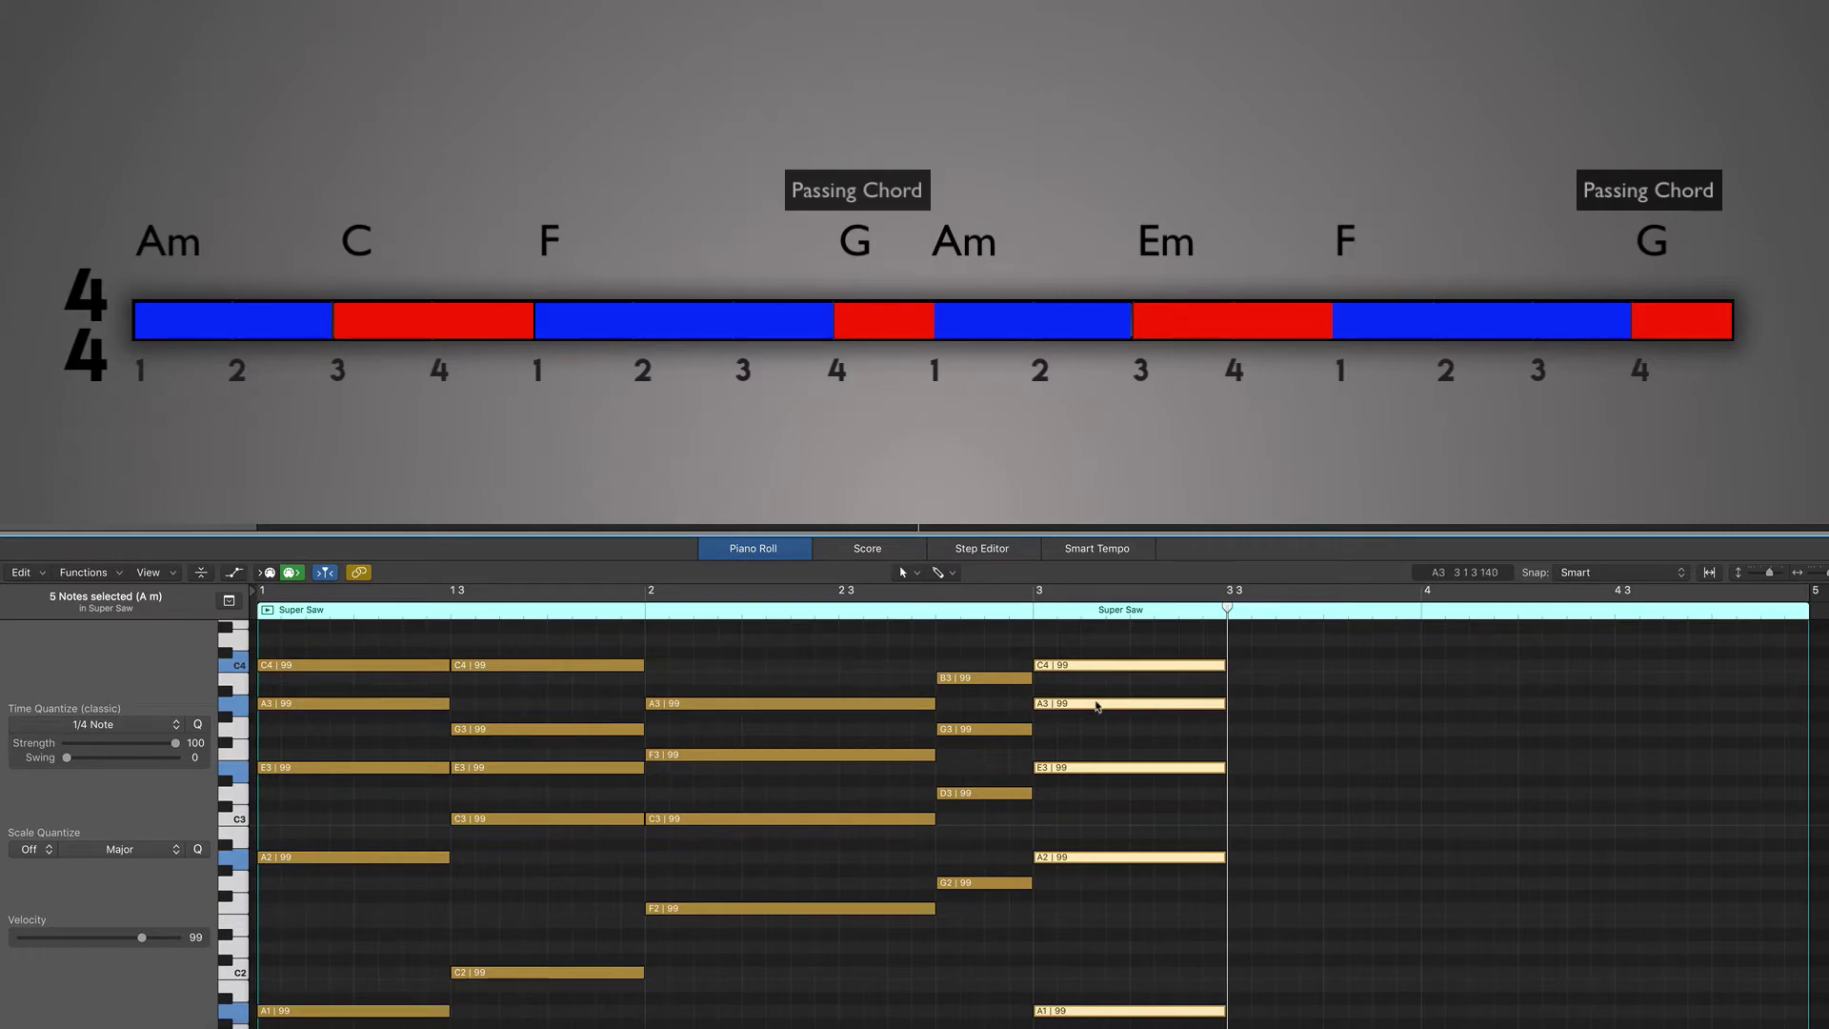
Set the time quantize to 1/2 Note and draw a G3 half note on beat 3 of bar 3.
scroll(1333, 706, right, 3)
key(t)
key(b)
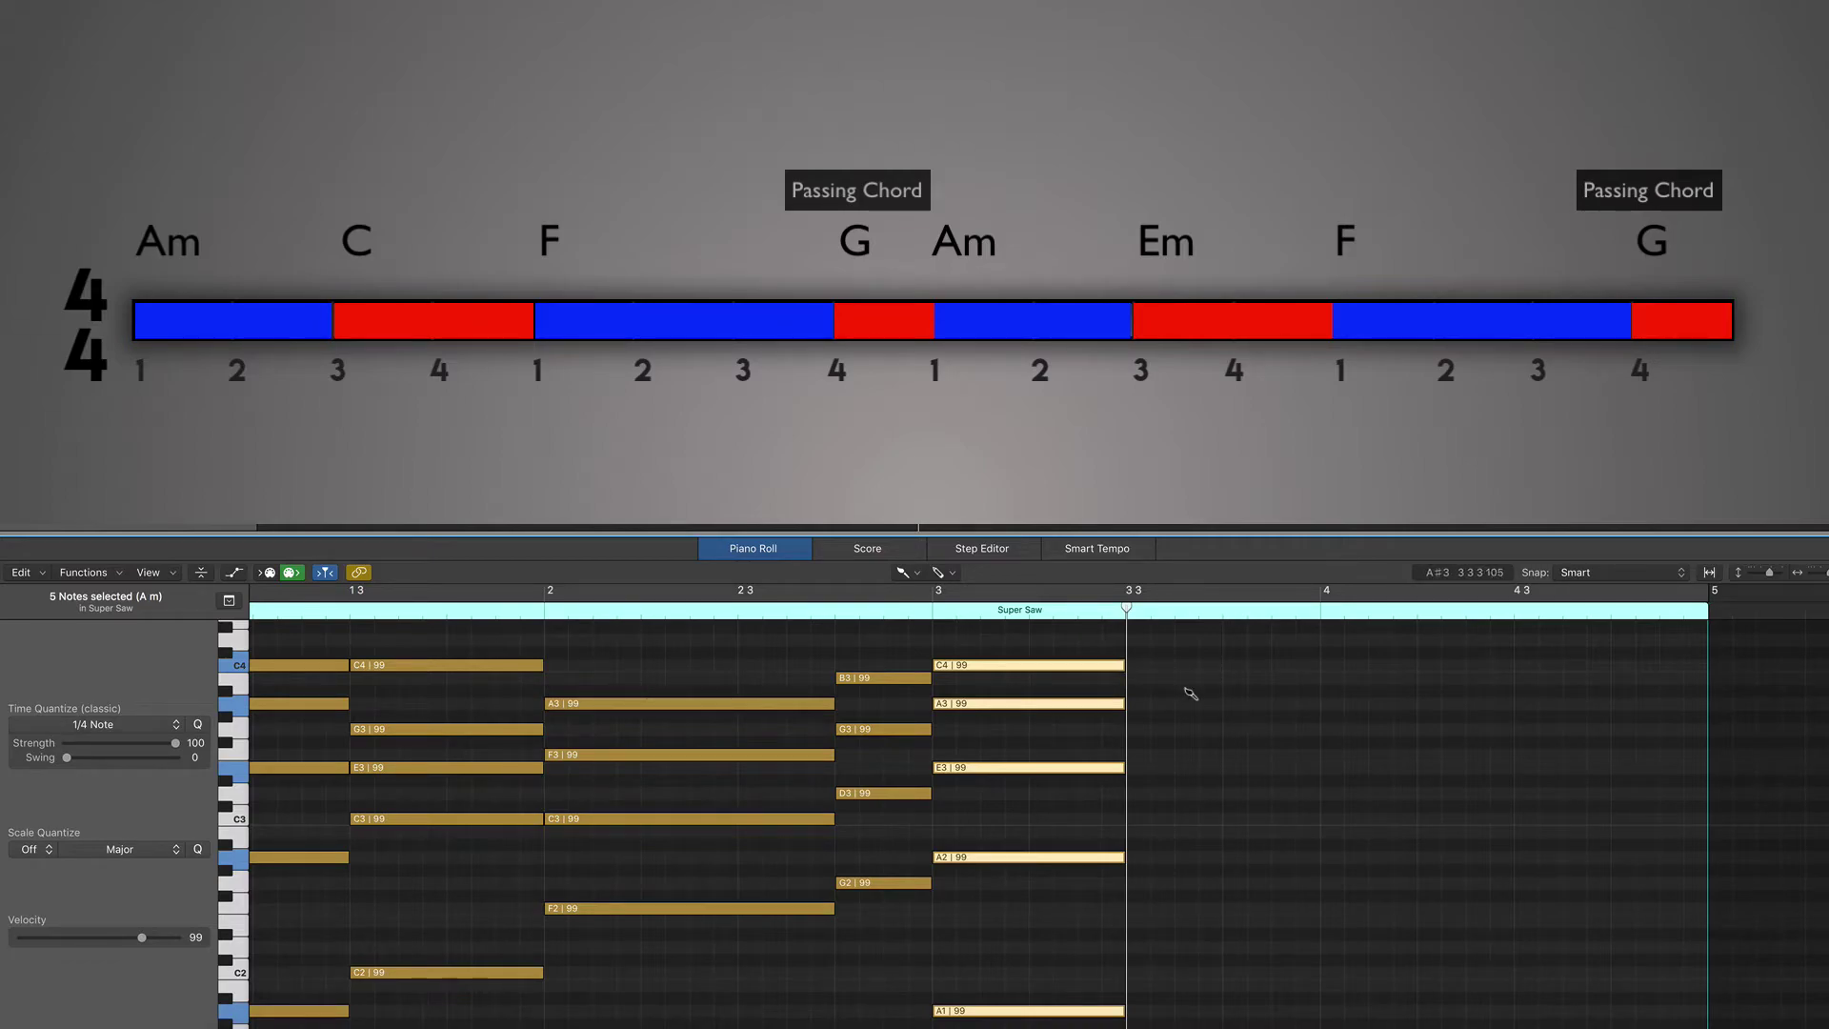
click(1183, 729)
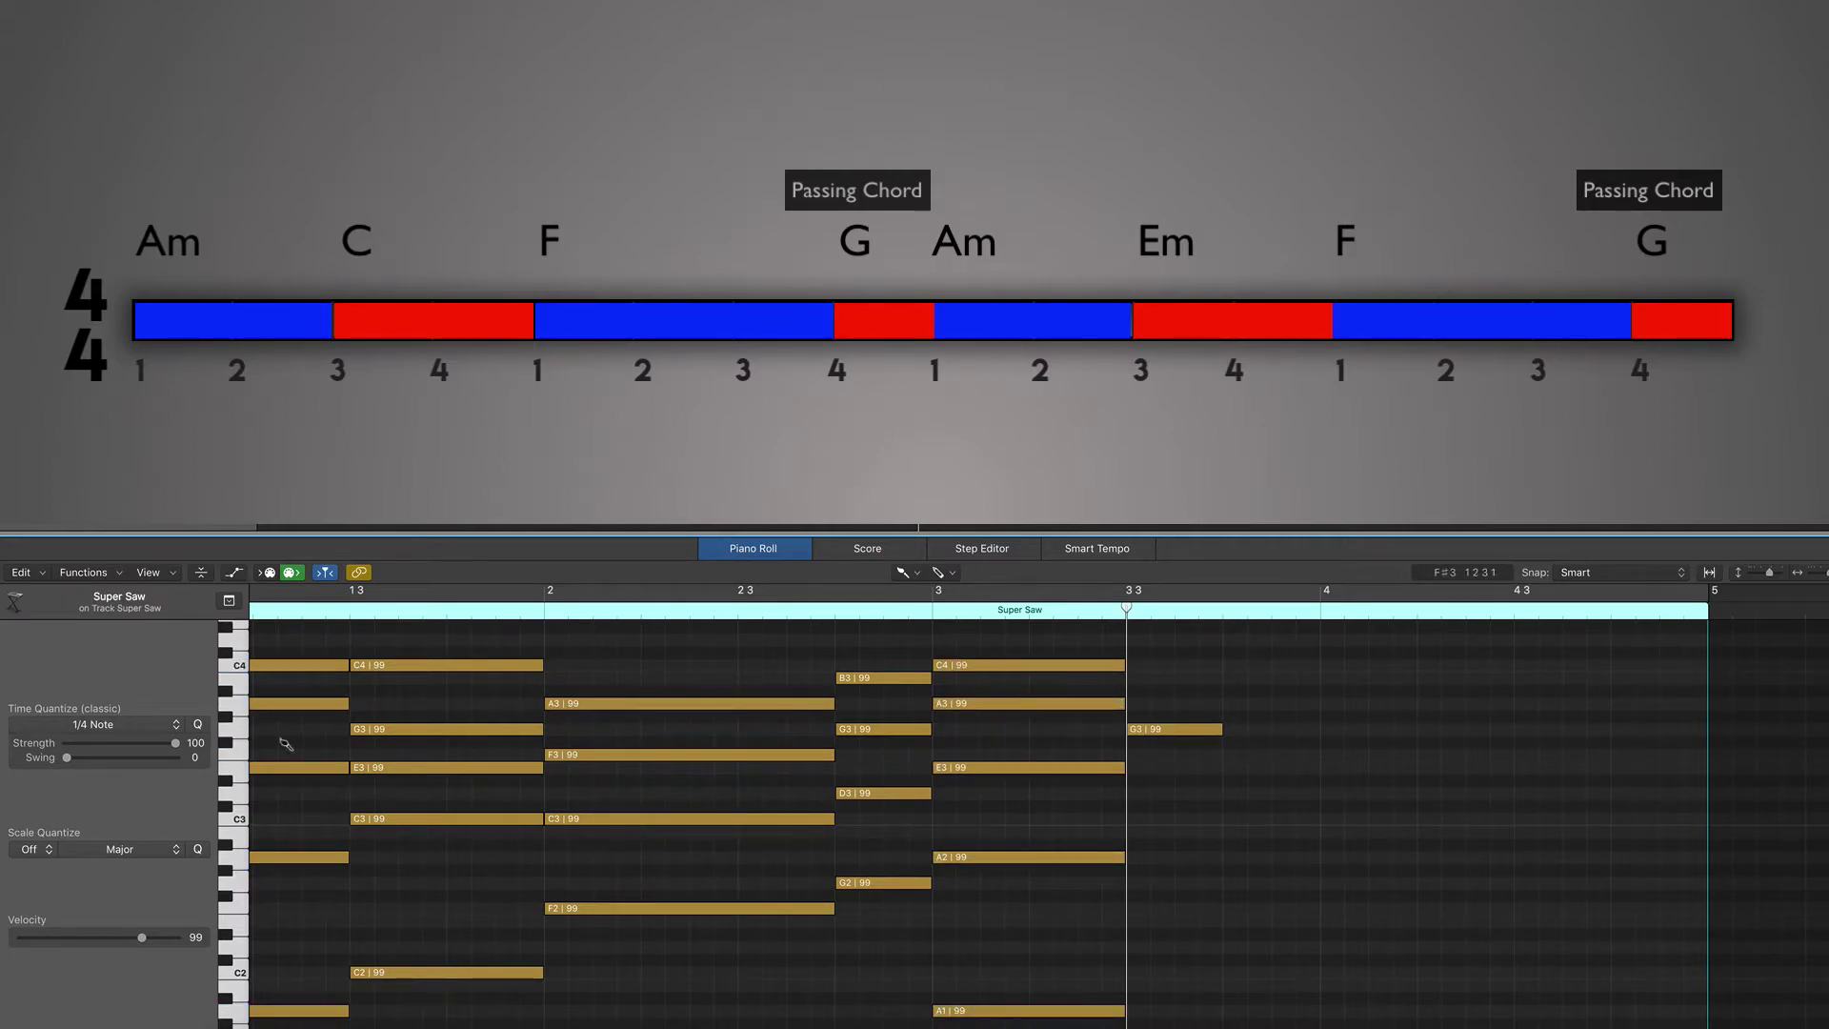
click(96, 724)
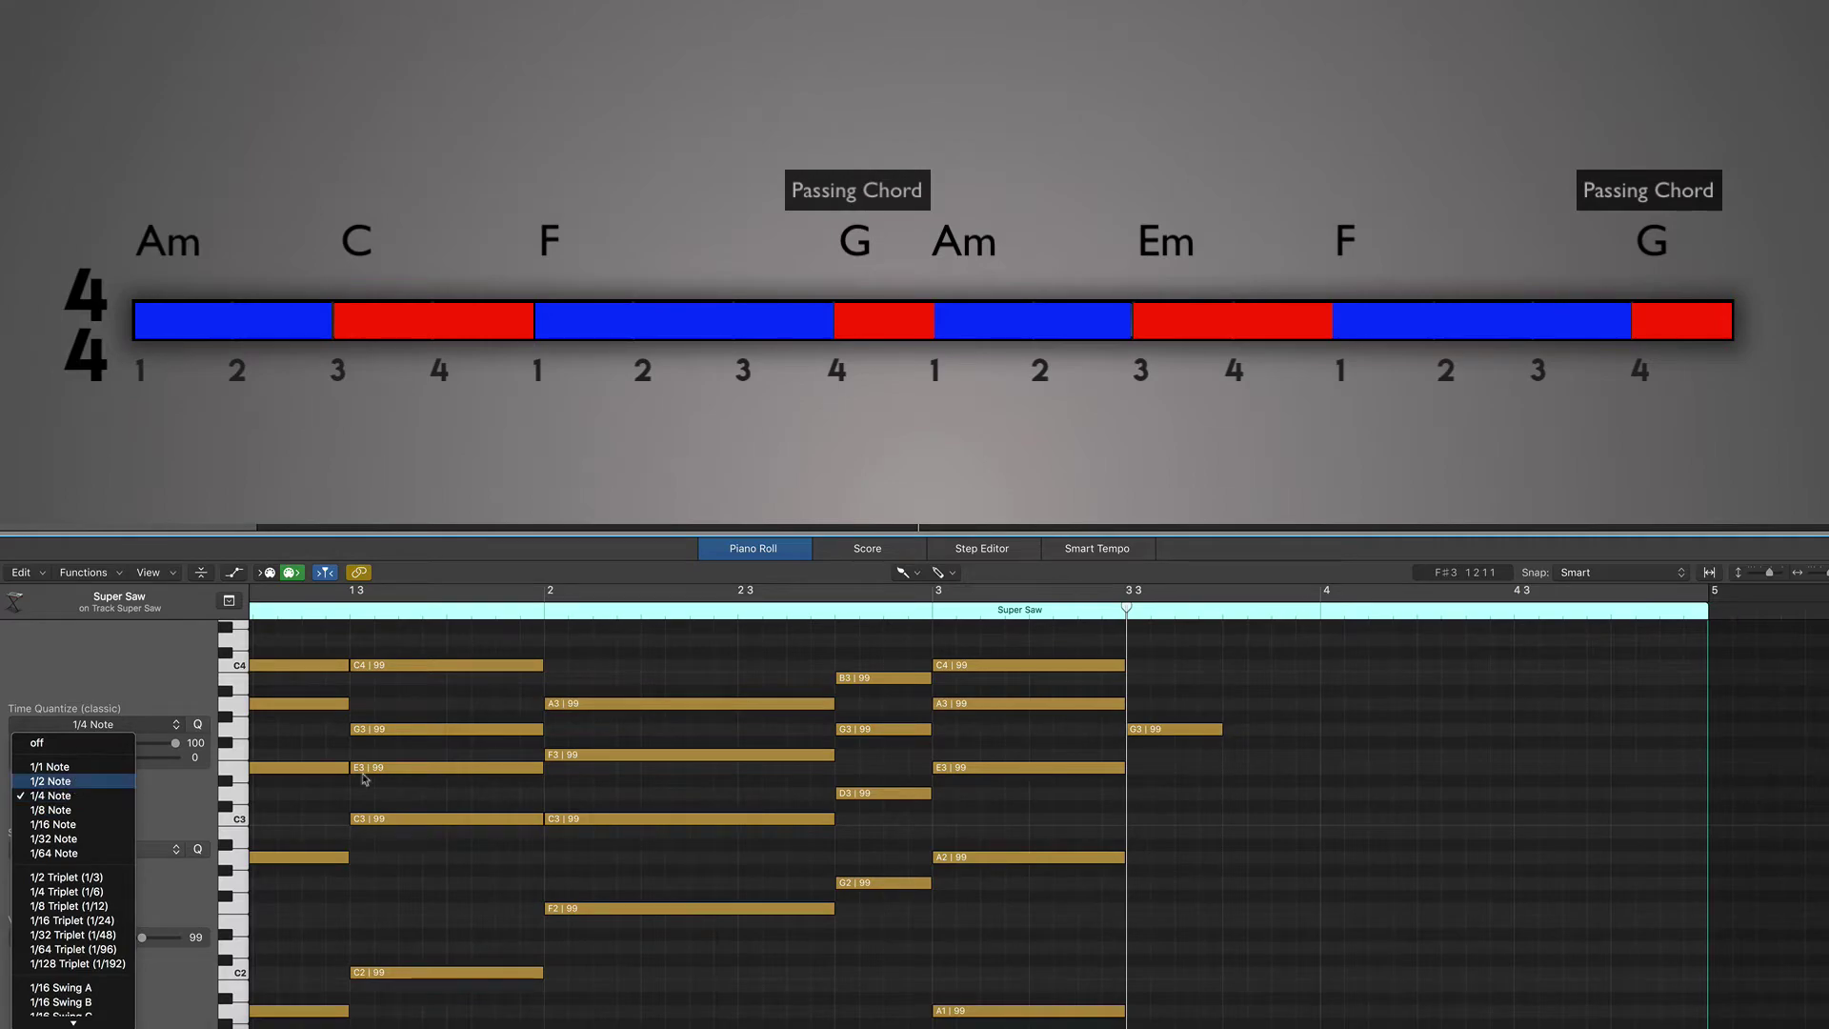
click(67, 781)
click(1183, 734)
click(1184, 734)
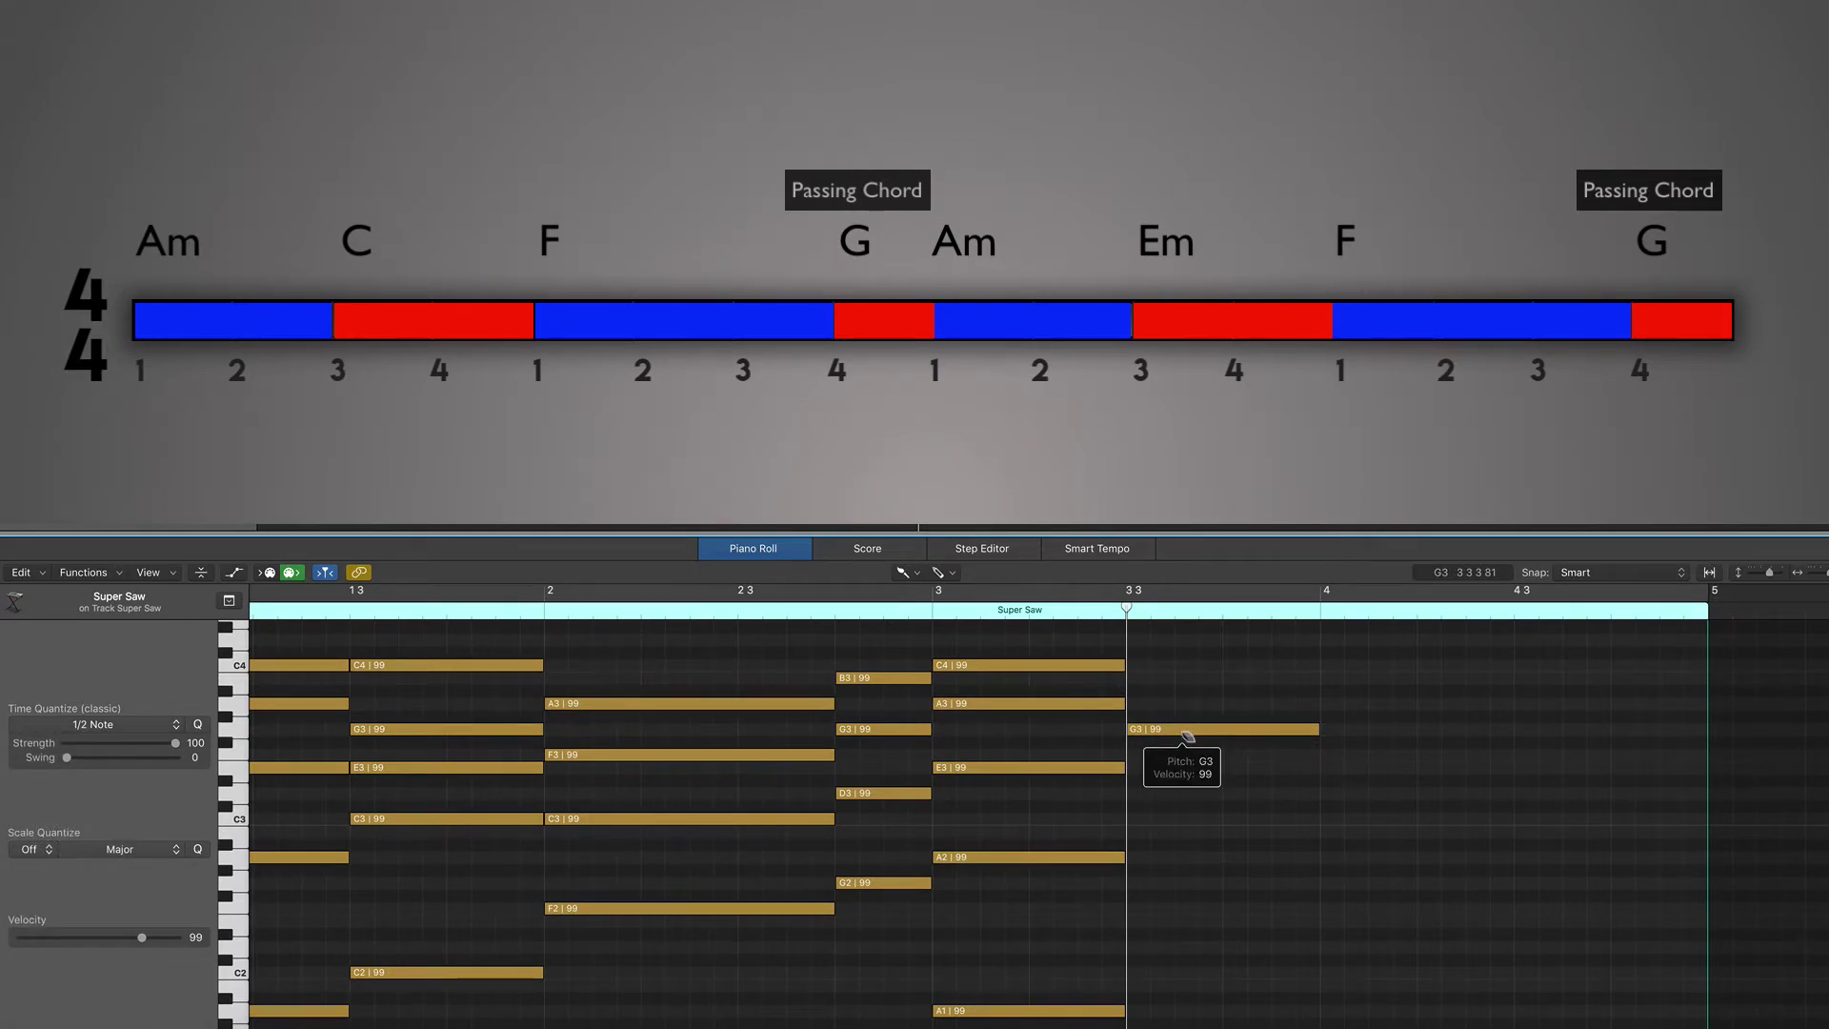
Complete the Em chord on beat 3 of bar 3 with half notes E1, E2, B2 and E3.
scroll(496, 680, left, 3)
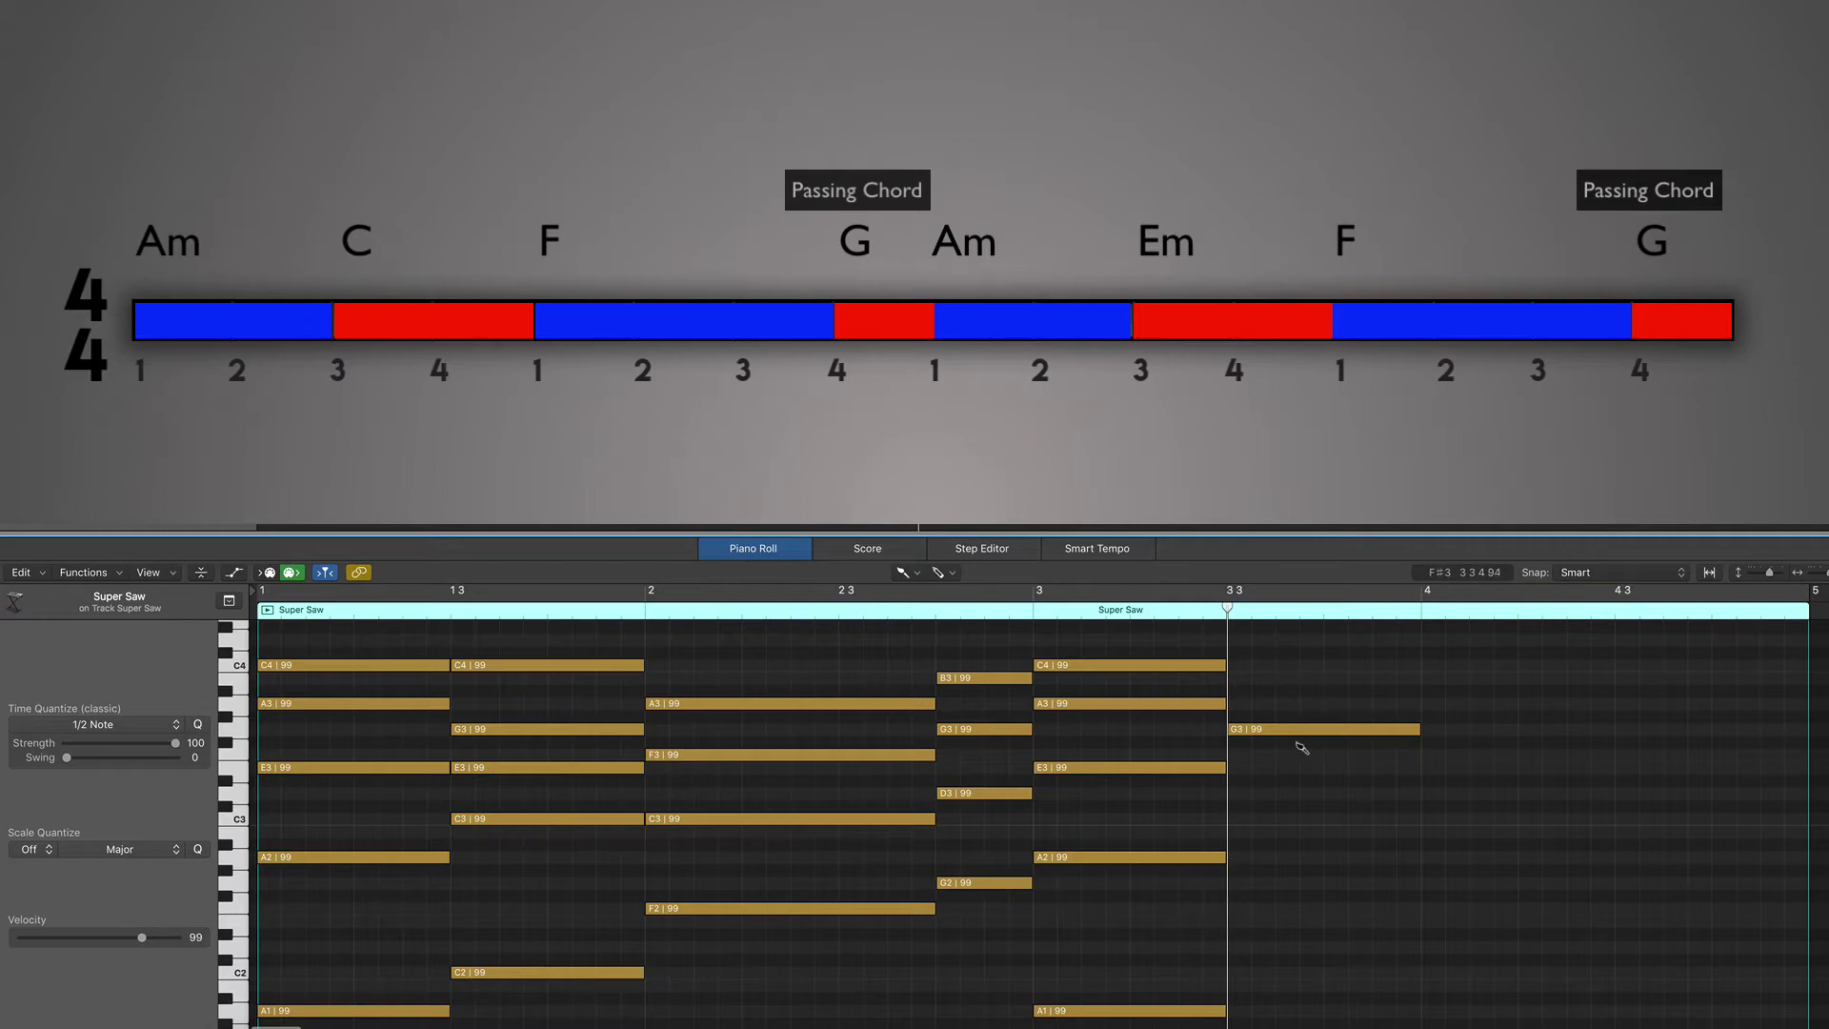
scroll(1501, 789, down, 5)
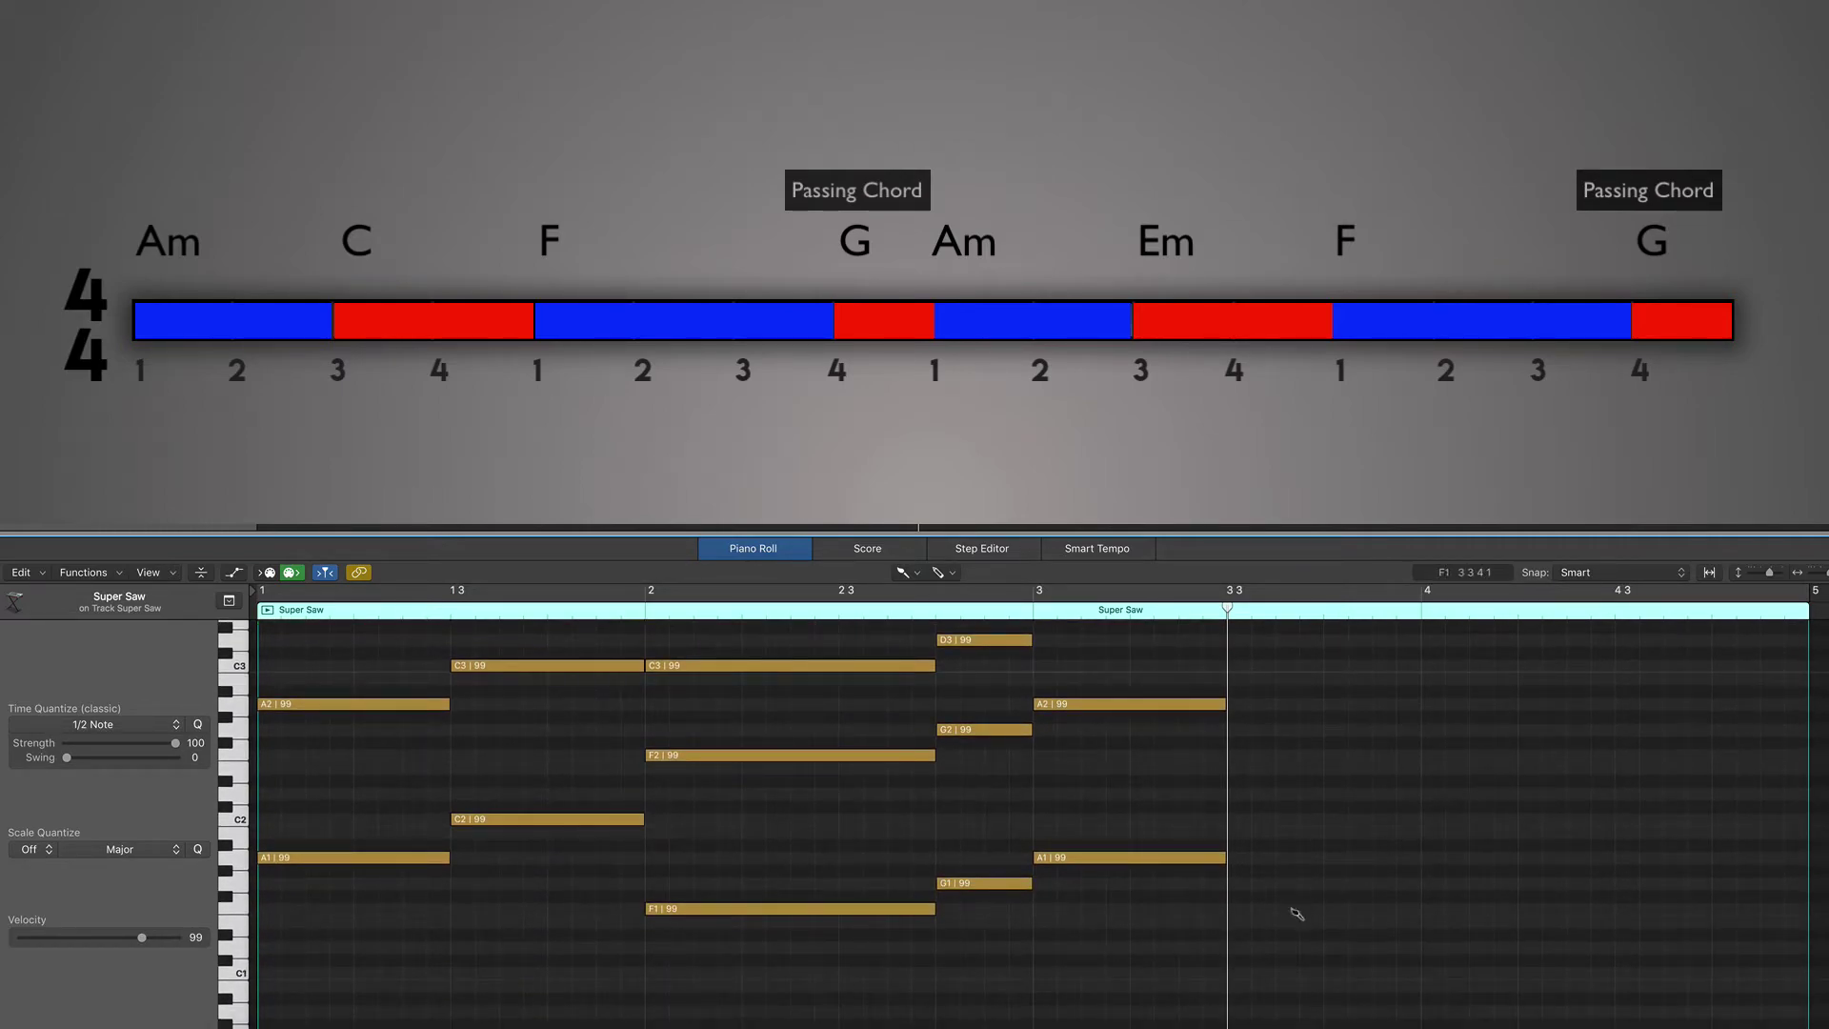
click(1289, 927)
scroll(1183, 740, right, 1)
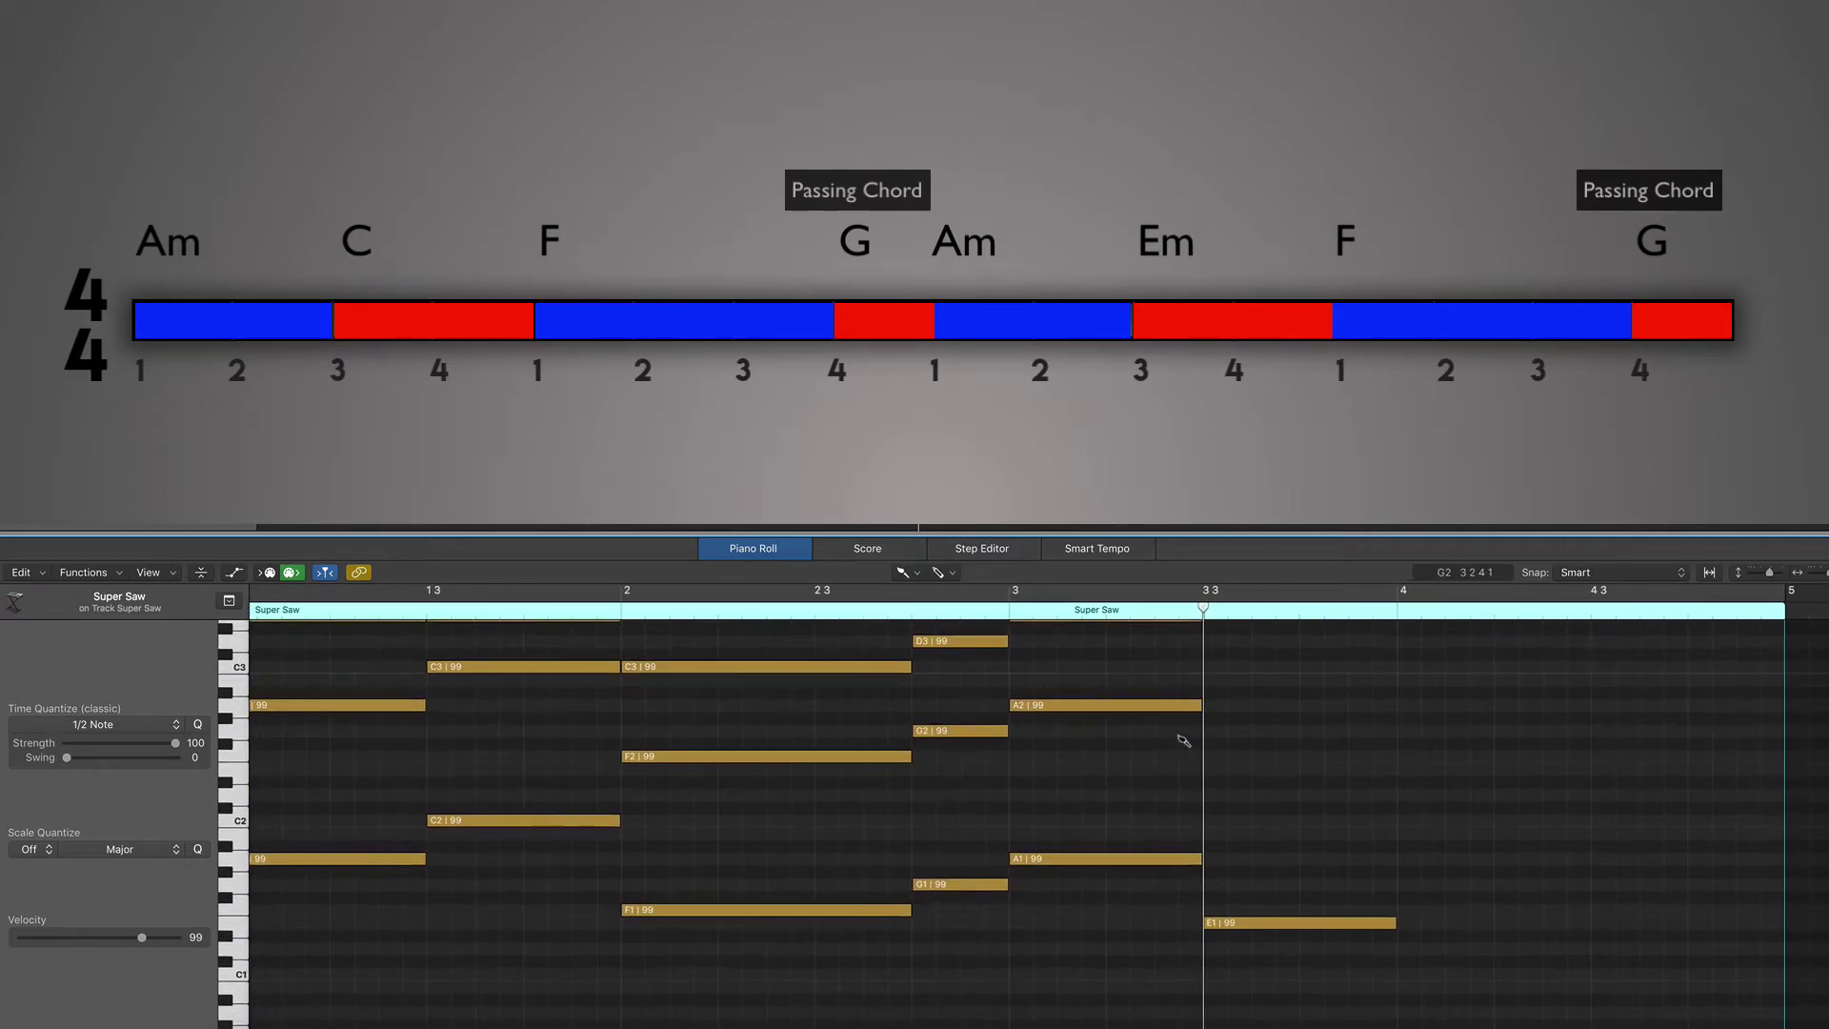
click(1249, 770)
scroll(1249, 772, up, 3)
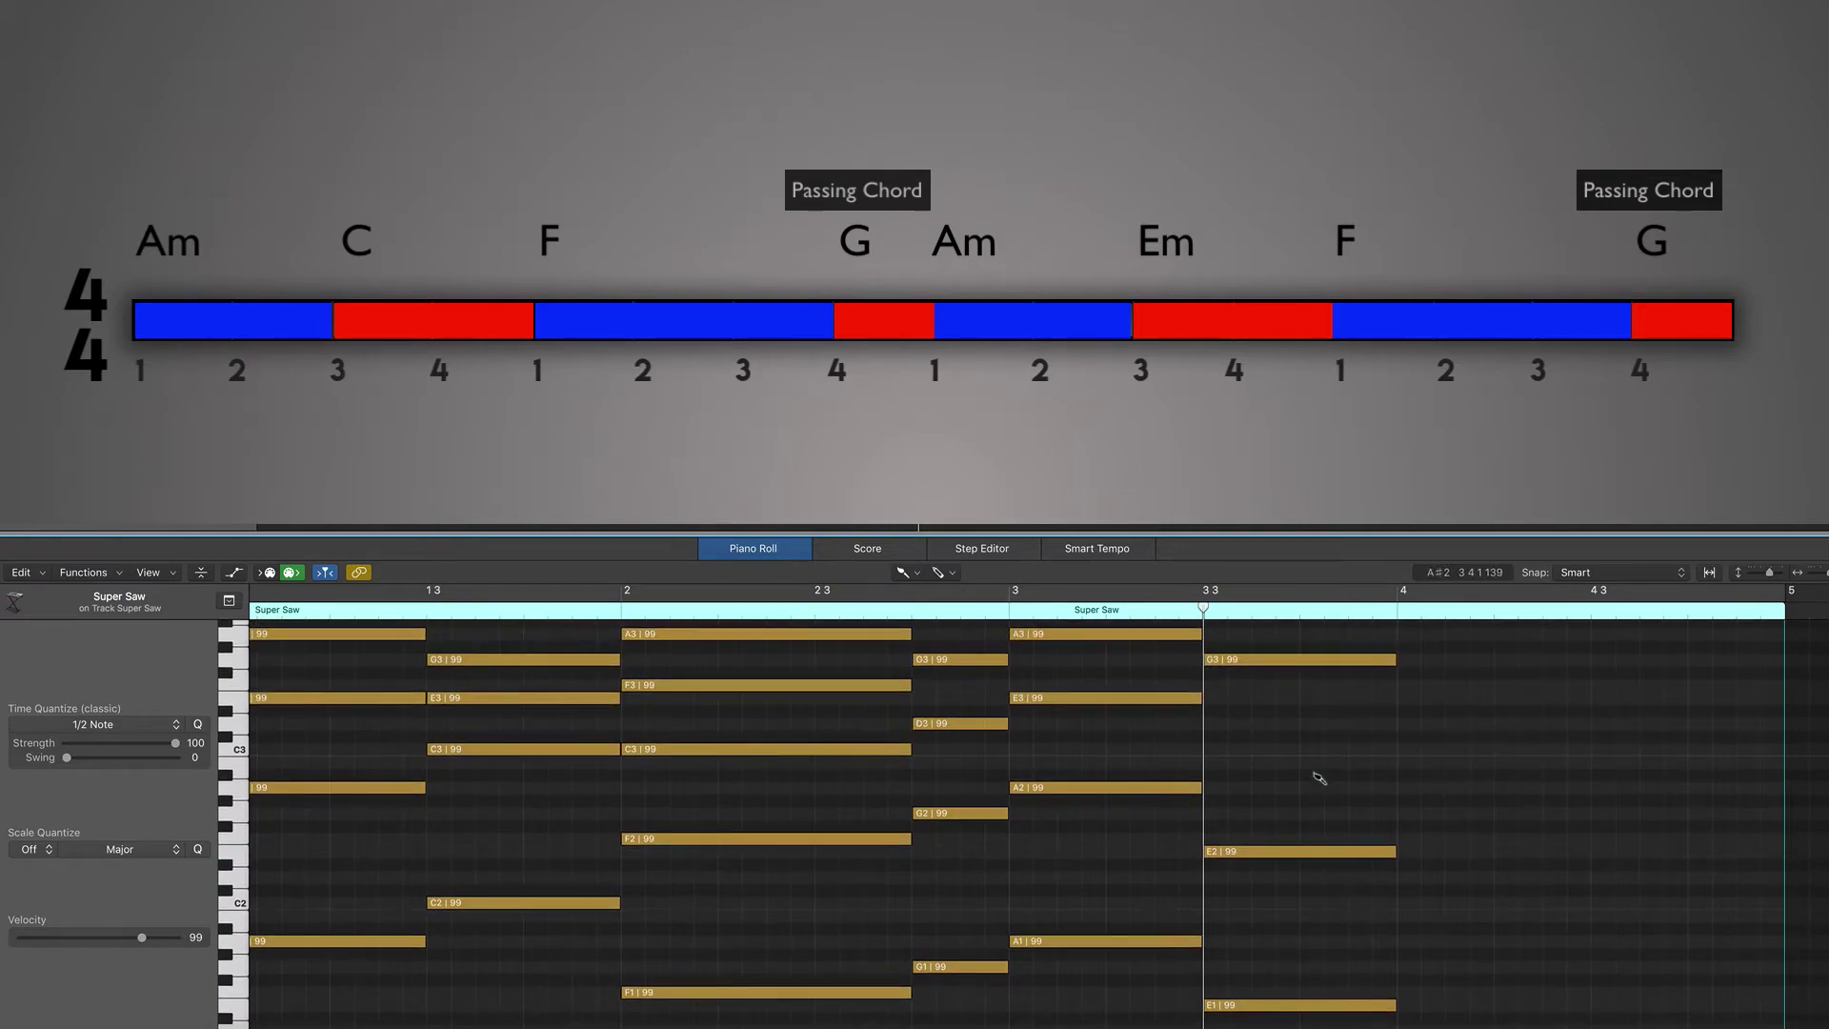
click(1258, 762)
click(1264, 700)
Draw an A3 note on beat 1 of bar 4 and lengthen it to three beats.
scroll(1396, 753, right, 5)
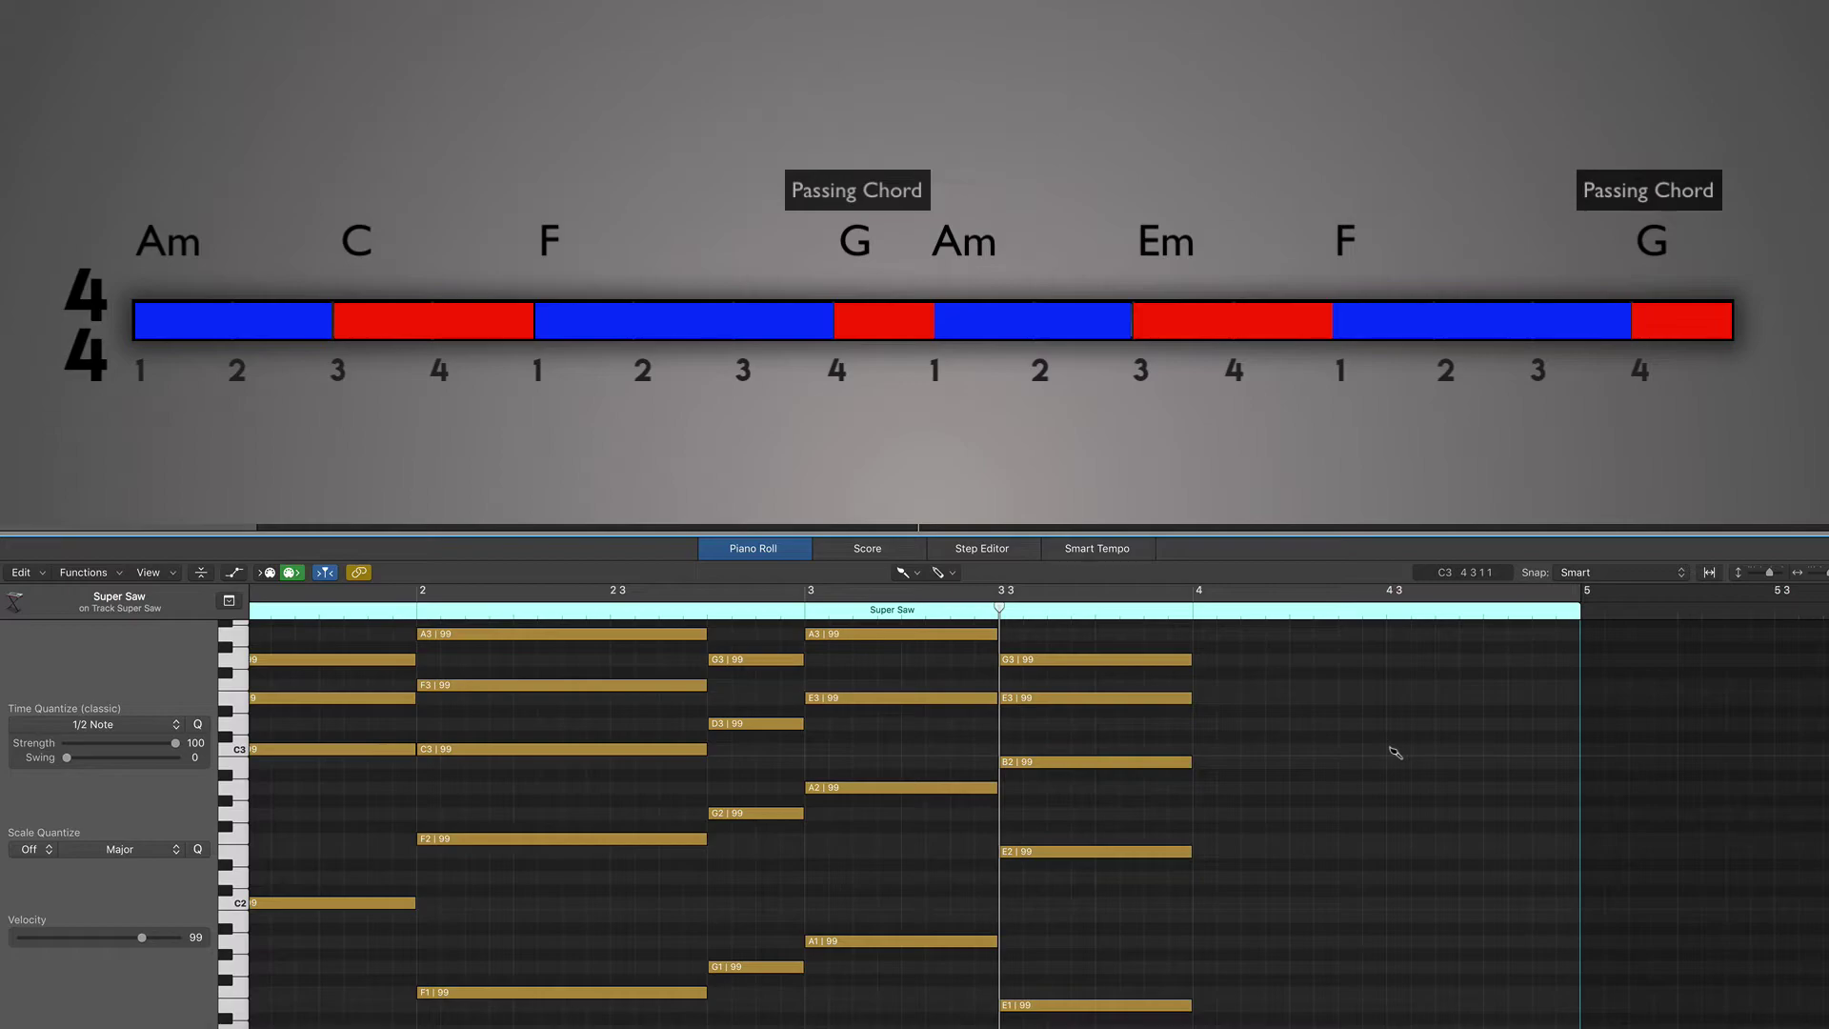
scroll(1395, 752, up, 2)
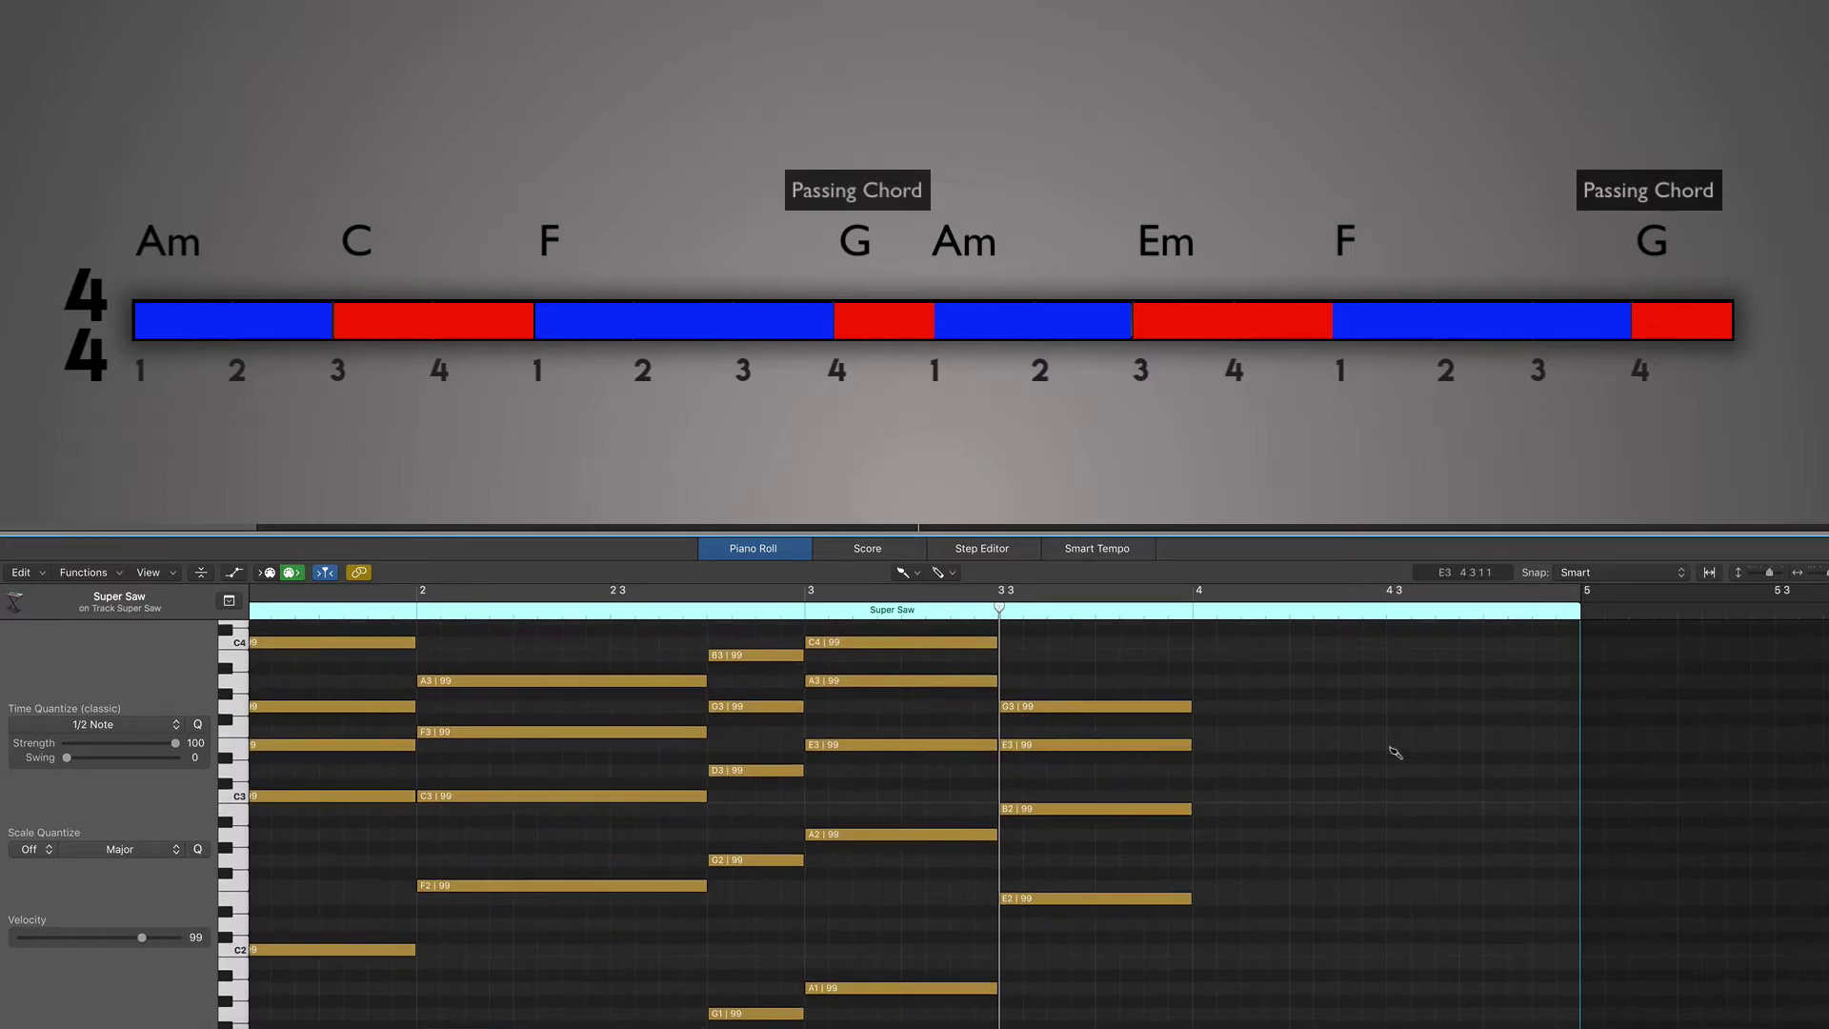
click(1244, 682)
scroll(1303, 759, right, 1)
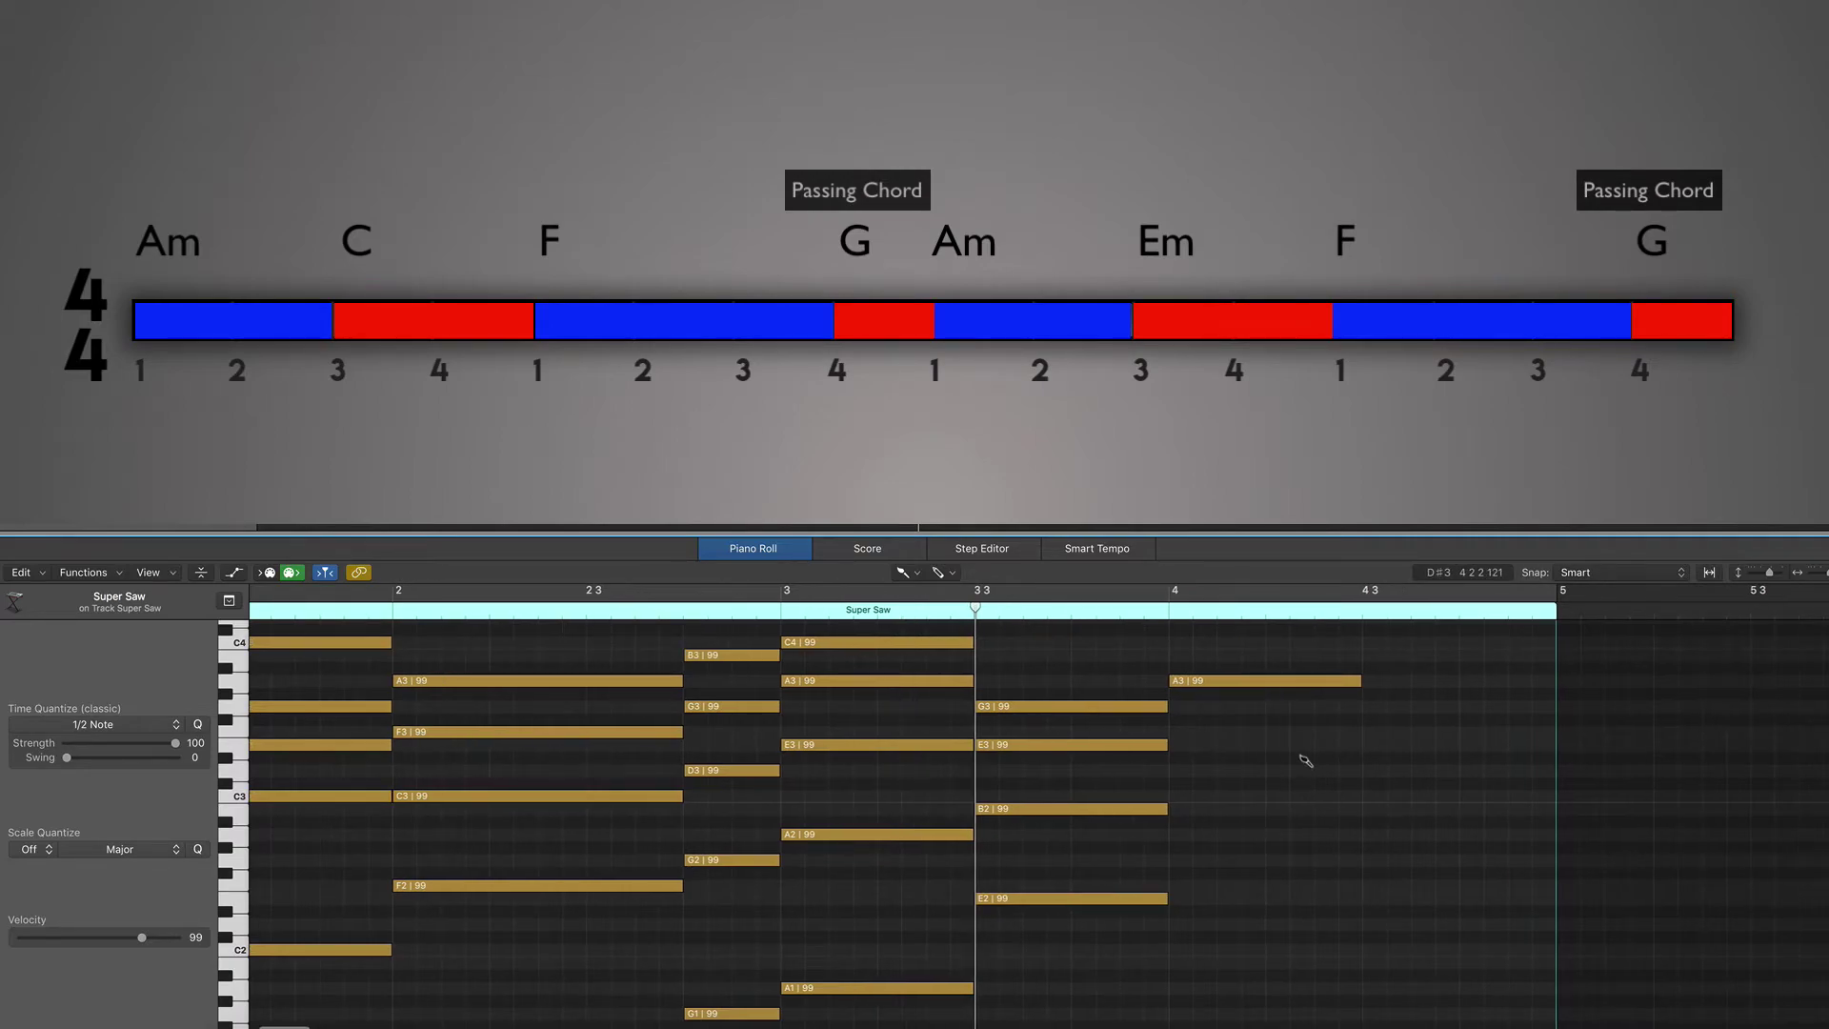
drag(1359, 680, 1459, 684)
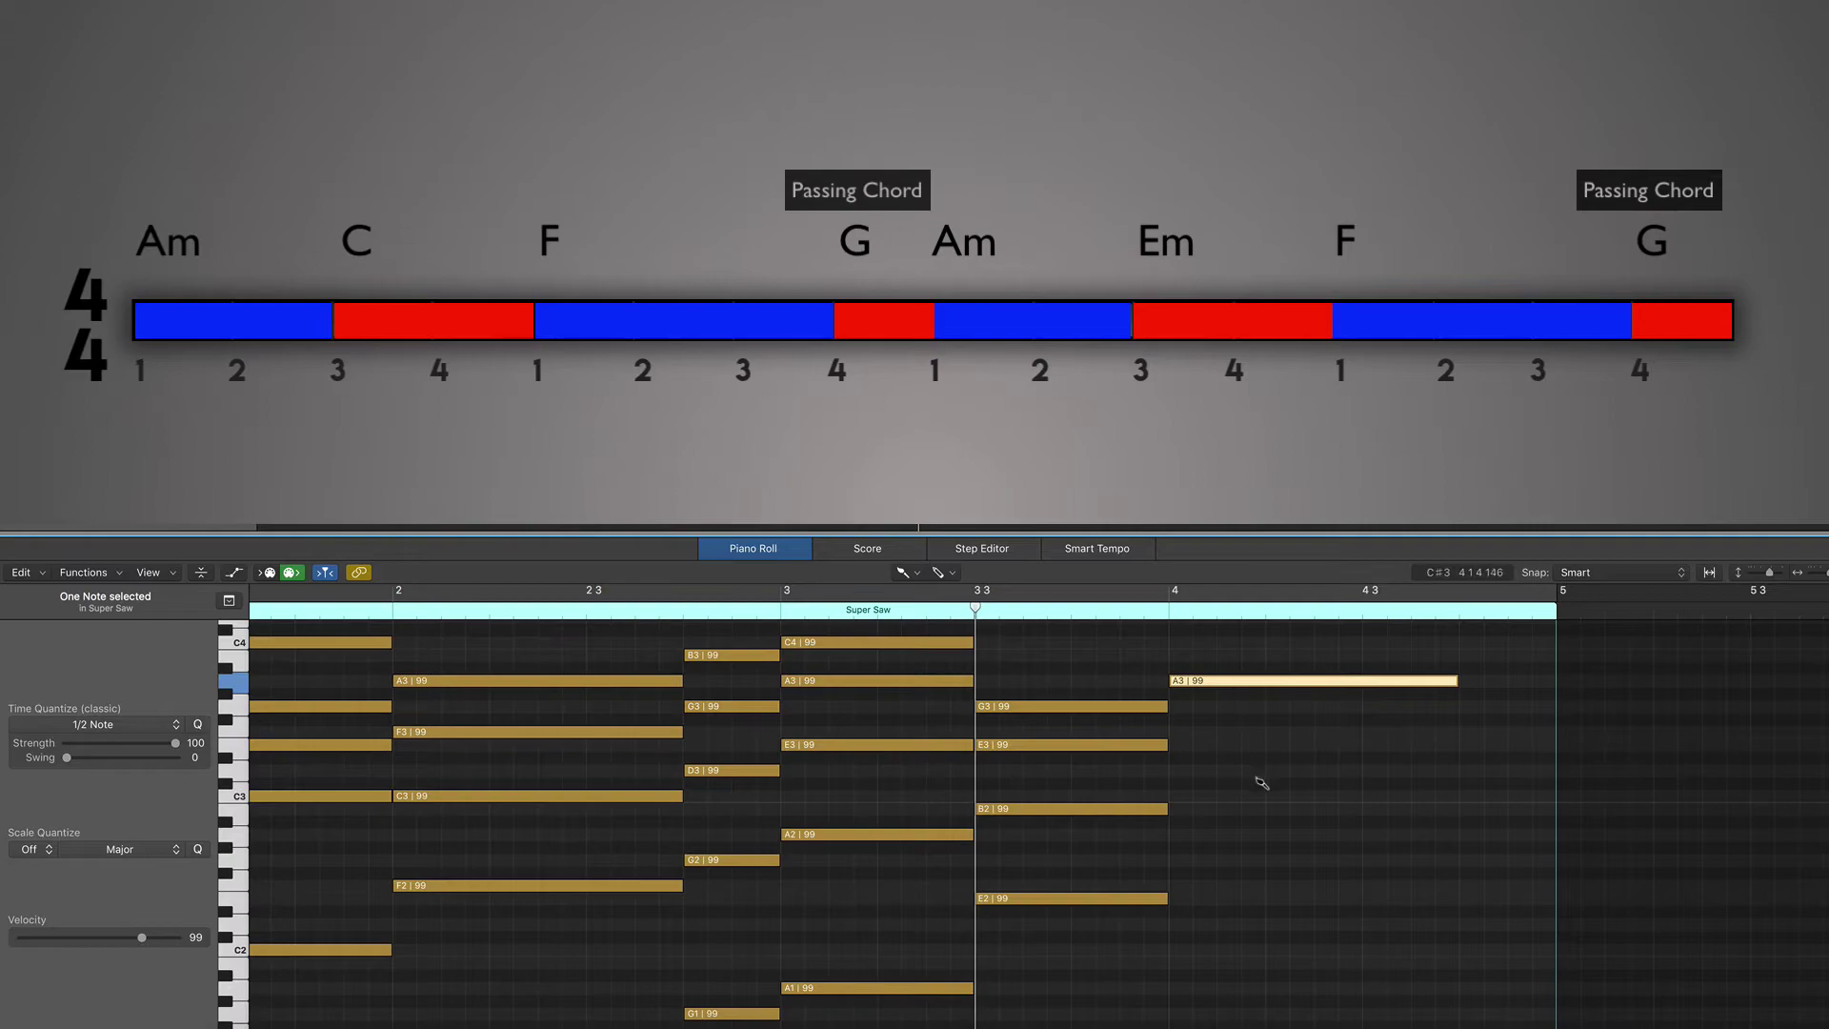
Complete the F chord on beat 1 of bar 4 with half notes F1, F2, C3 and F3.
scroll(1307, 783, down, 5)
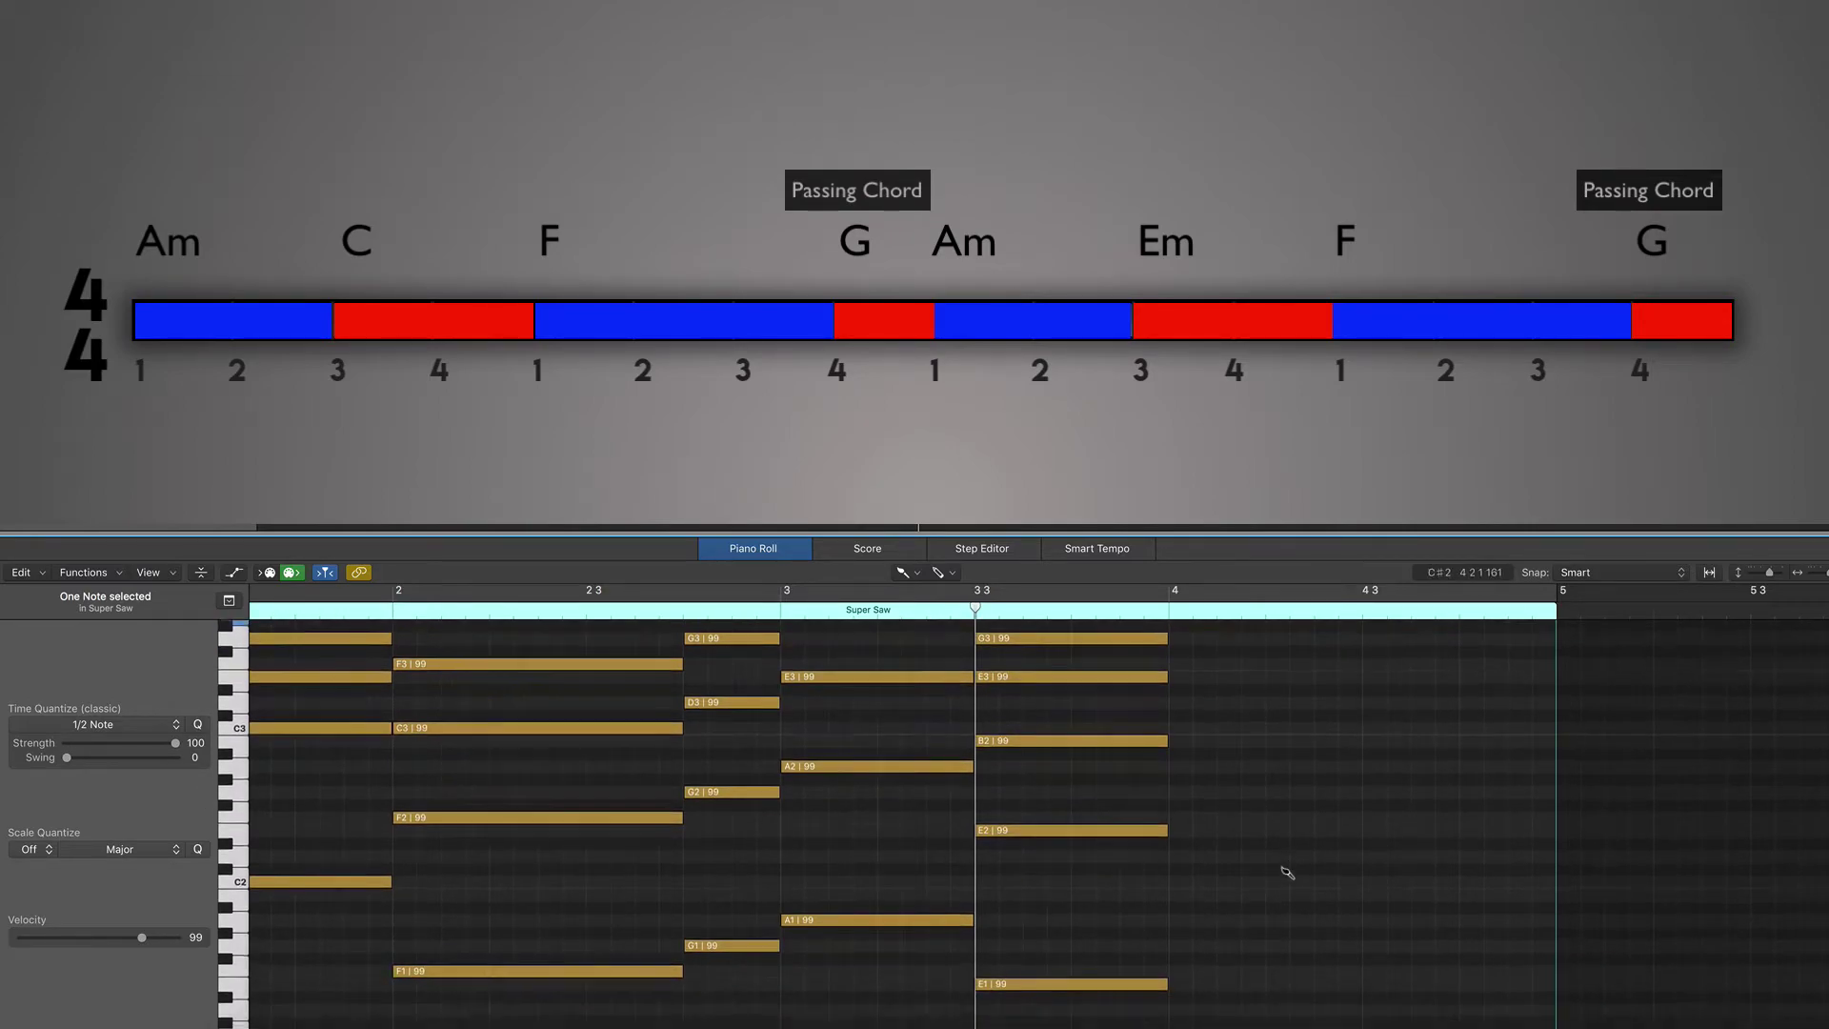
click(1244, 917)
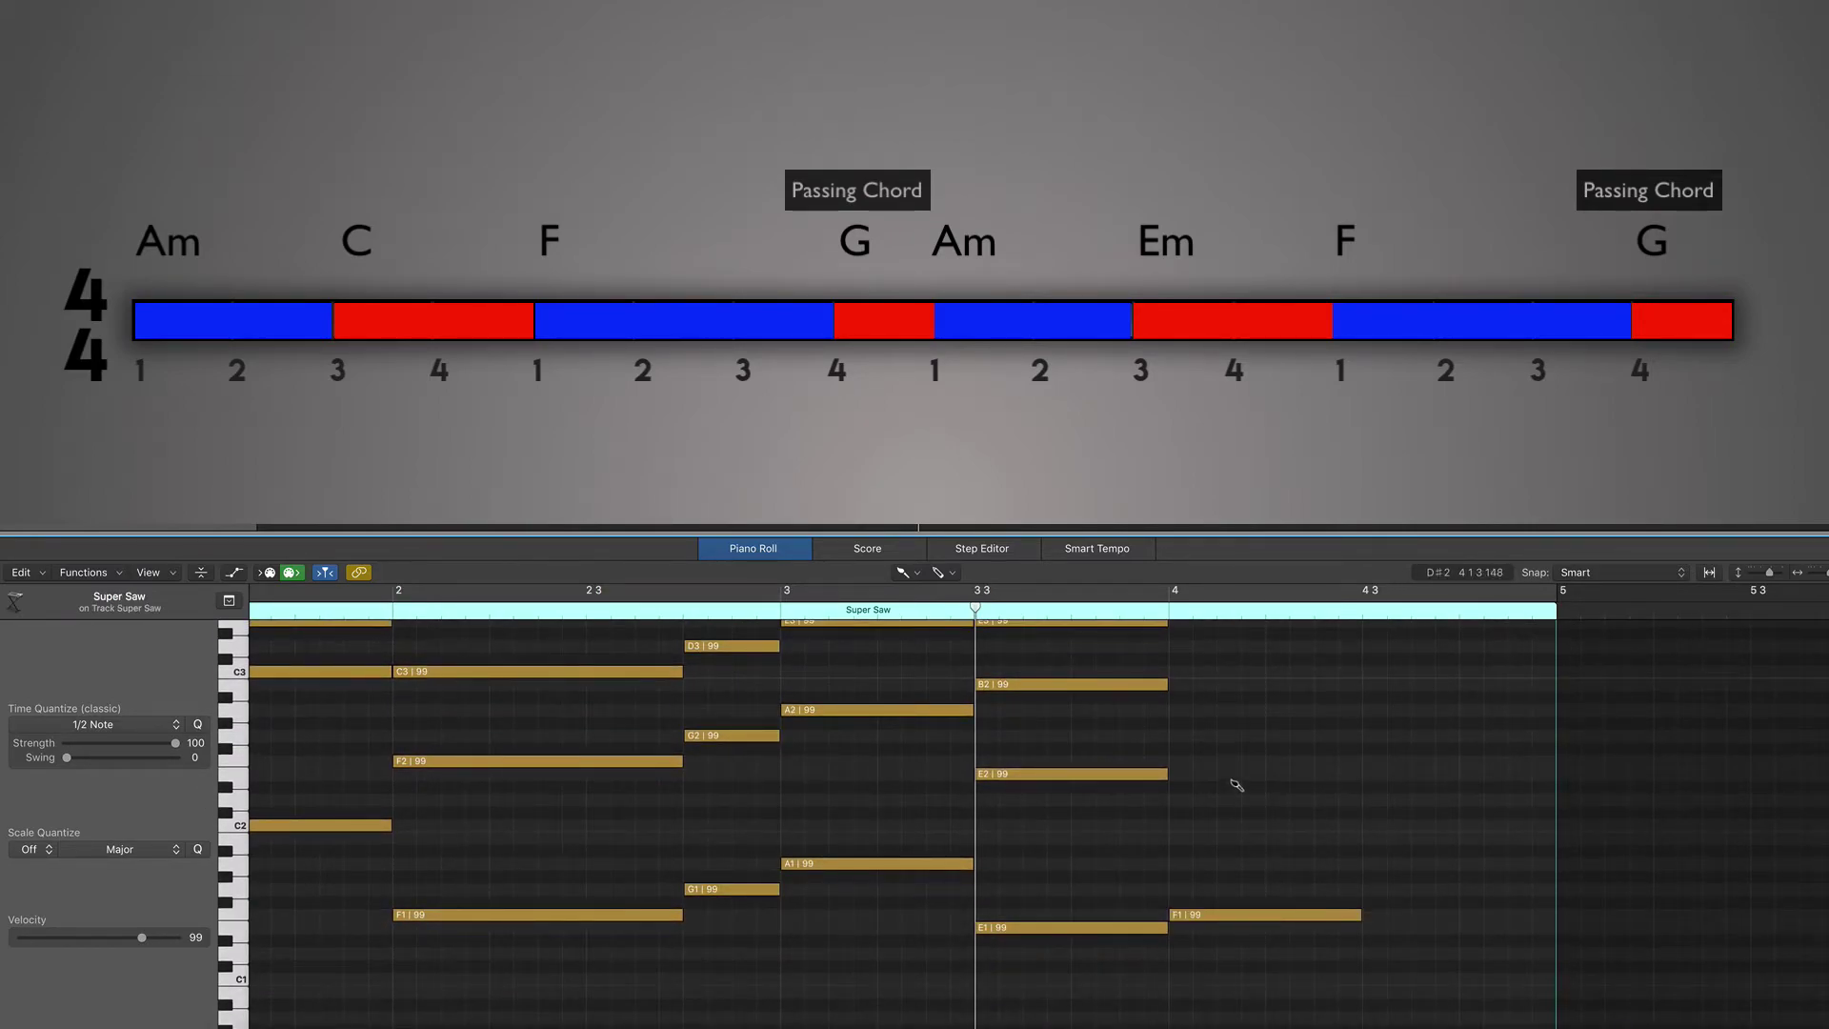
click(1209, 762)
scroll(1334, 786, up, 3)
click(1208, 743)
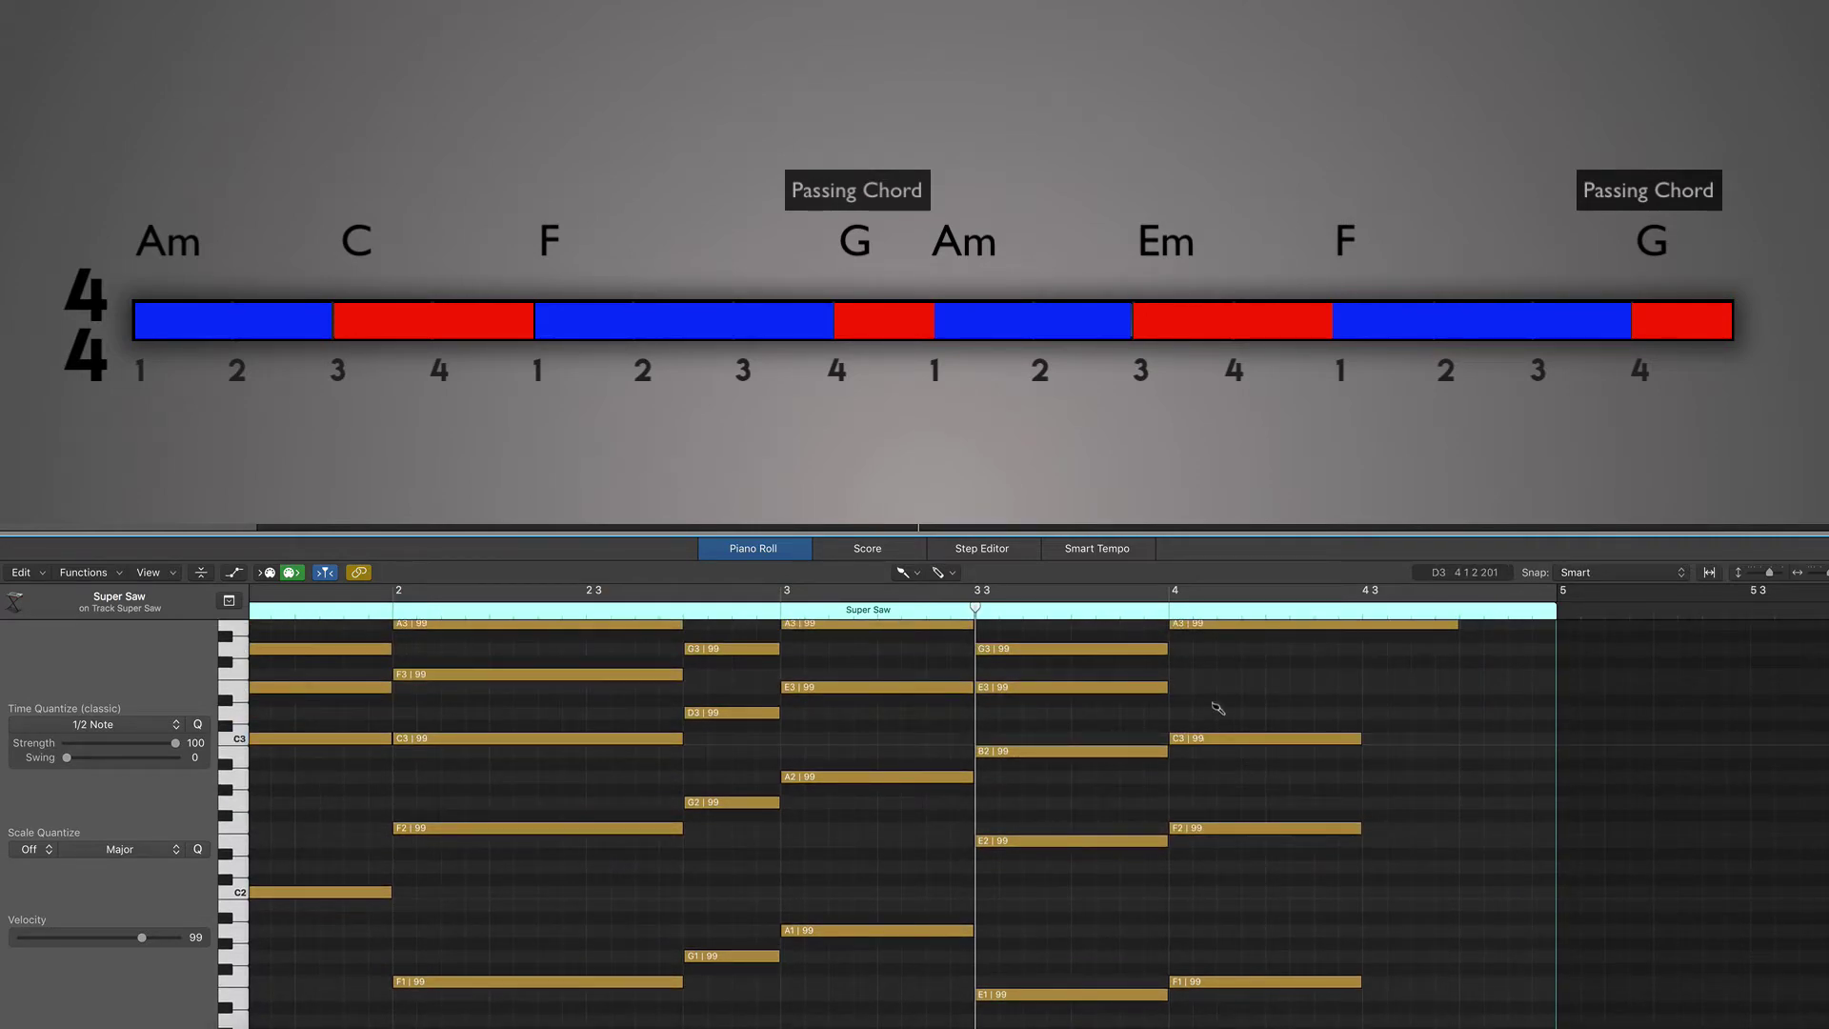
click(1208, 675)
Lengthen the F1, F2, C3 and F3 notes in bar 4 to three beats, matching the A3 note above.
key(t)
key(t)
mouse_move(1376, 667)
mouse_down()
mouse_move(1311, 1017)
mouse_move(1348, 988)
mouse_move(1454, 979)
mouse_up()
scroll(1458, 979, right, 3)
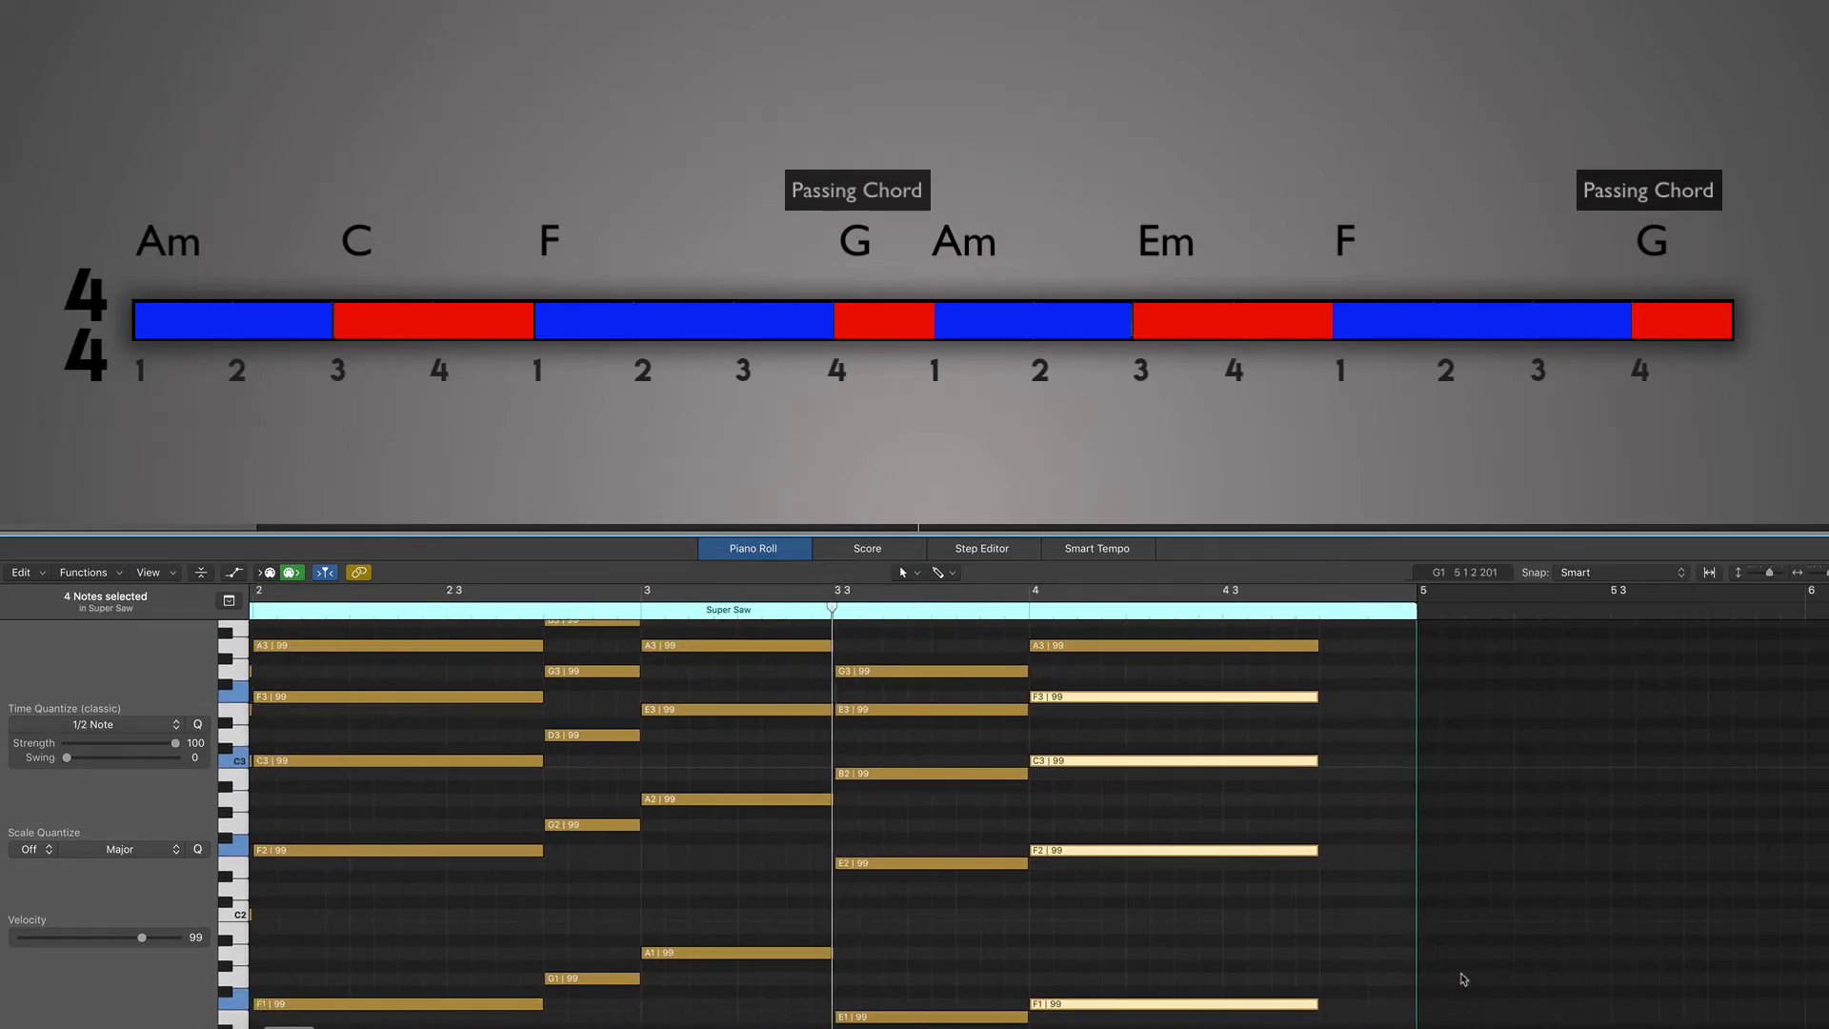
Set the time quantize to 1/4 Note and draw the G chord on beat 4 of bar 4 with G1, G2, D3, G3 and B3.
key(t)
key(b)
scroll(1328, 907, up, 3)
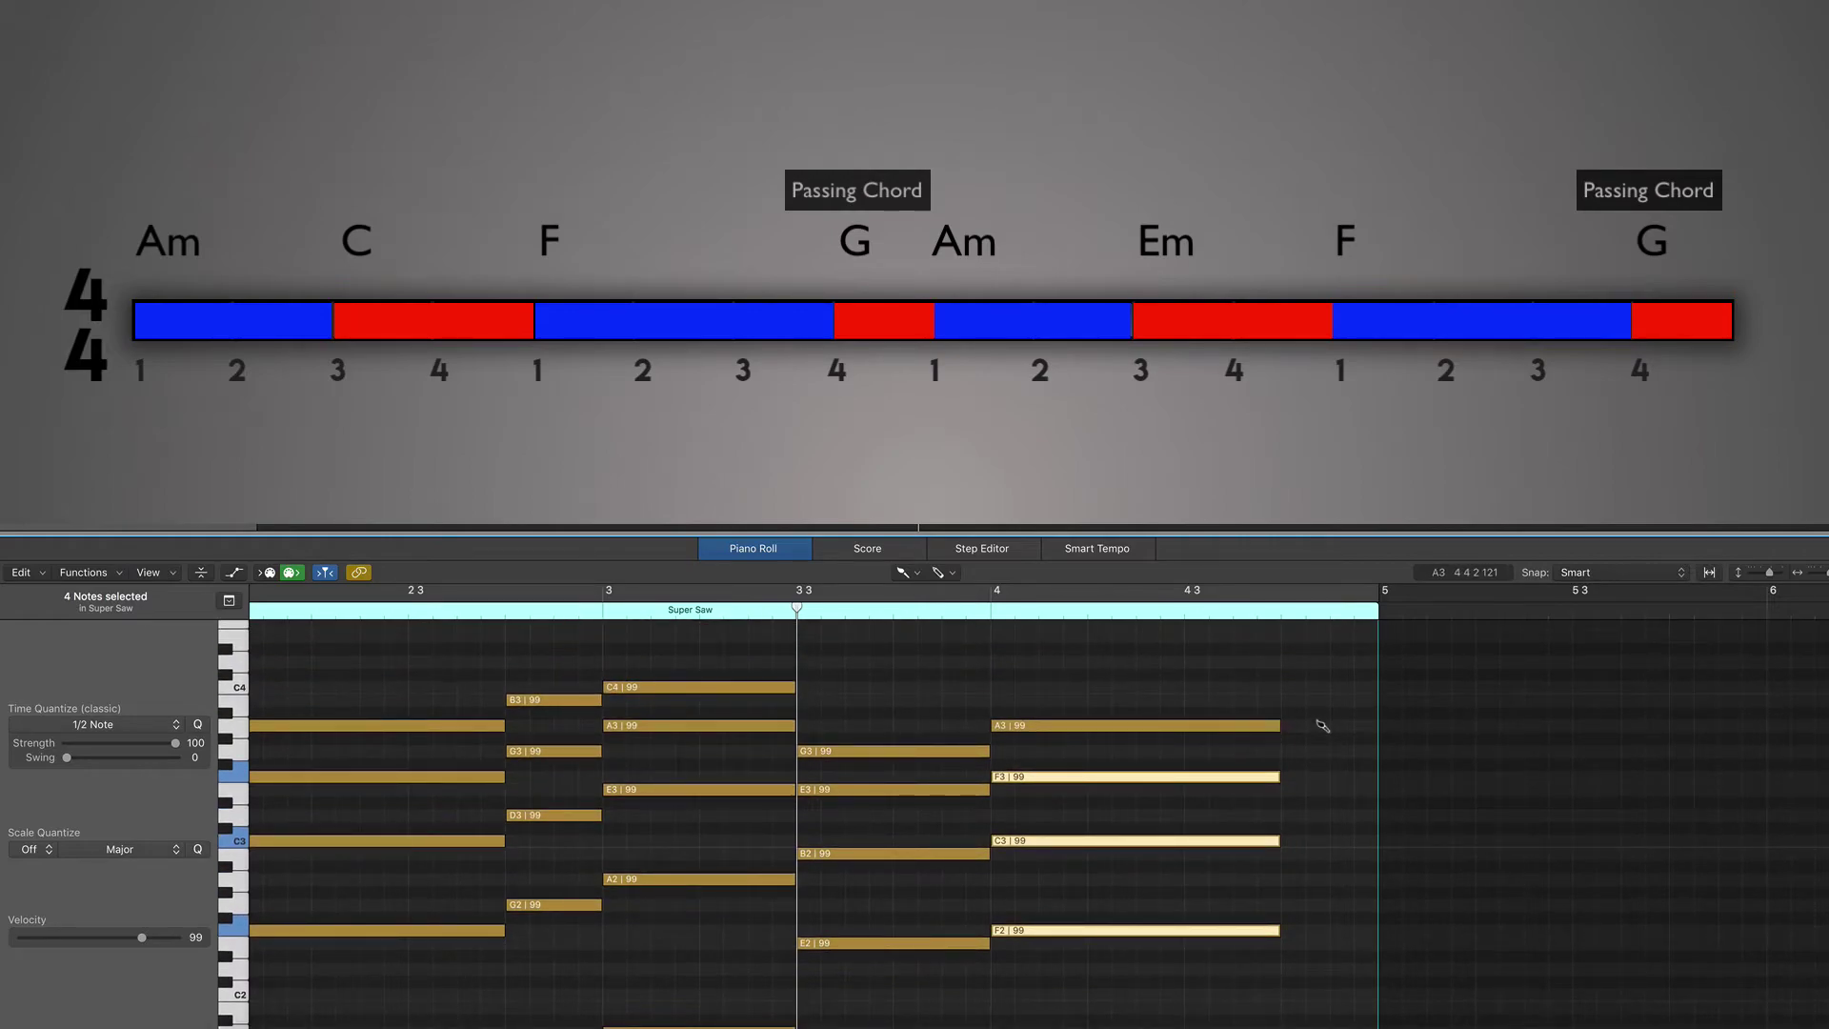
click(100, 726)
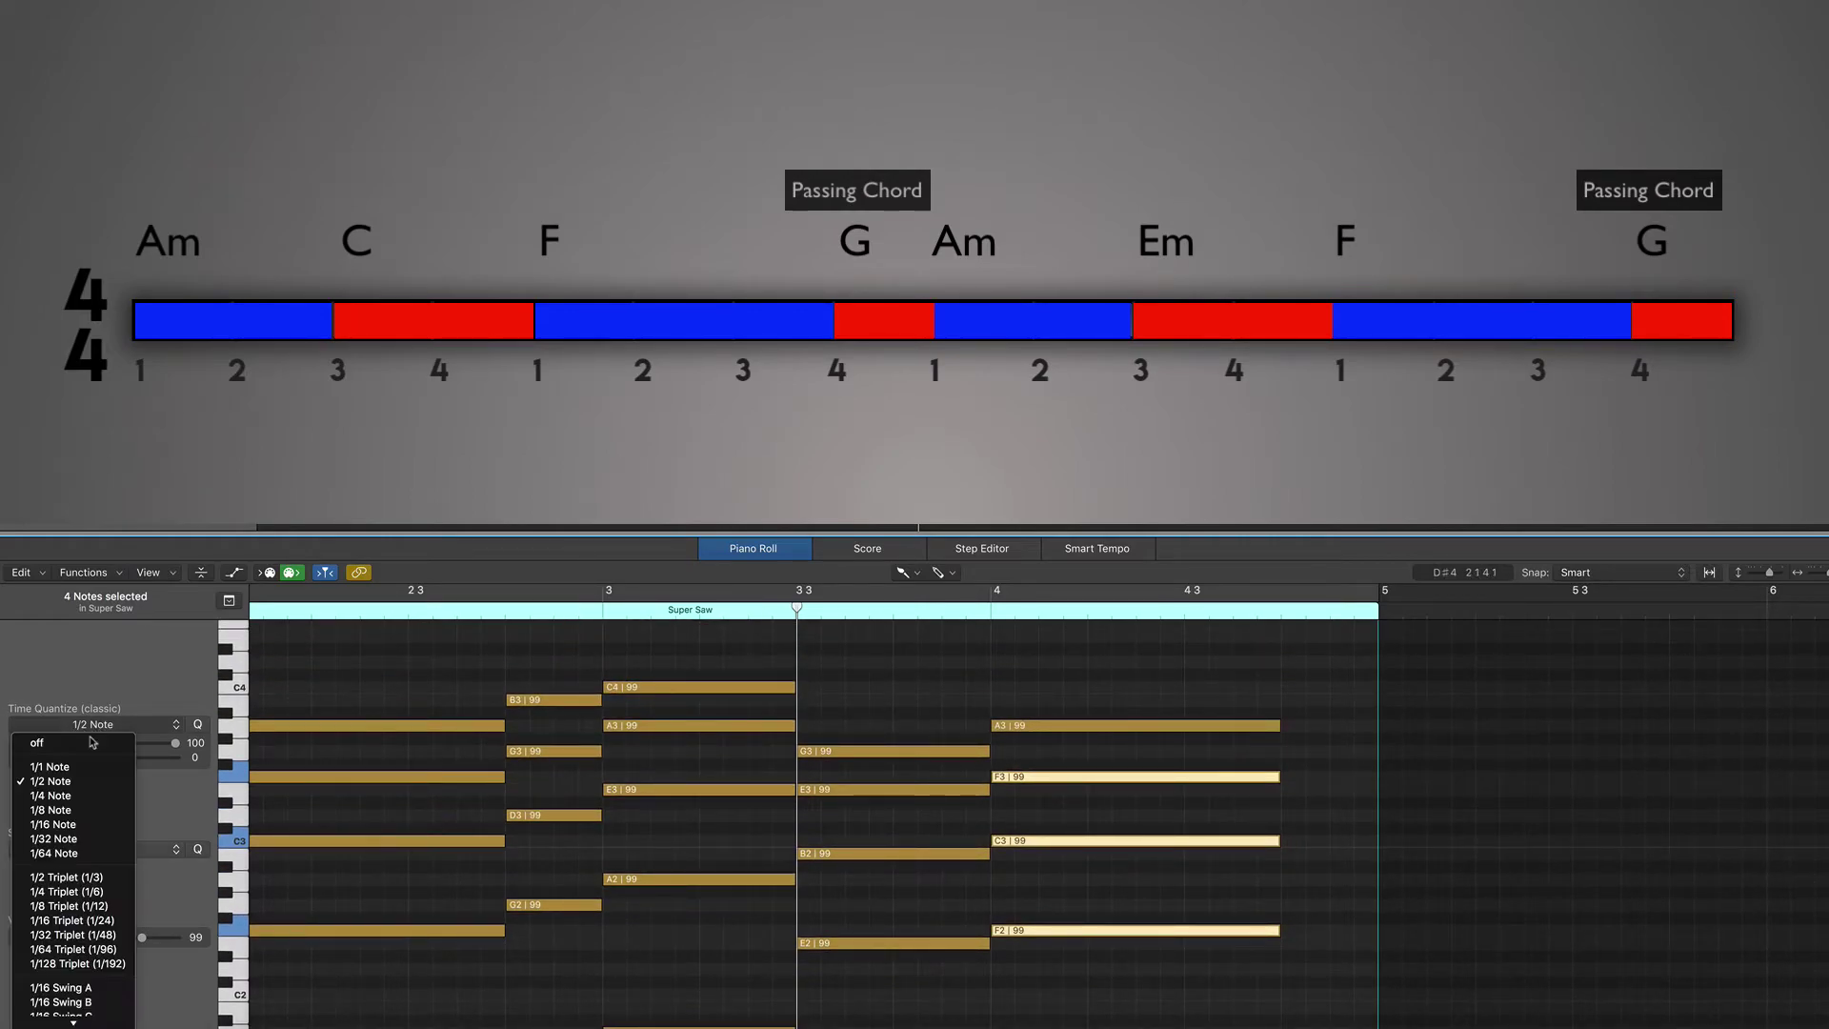
click(82, 801)
click(1324, 705)
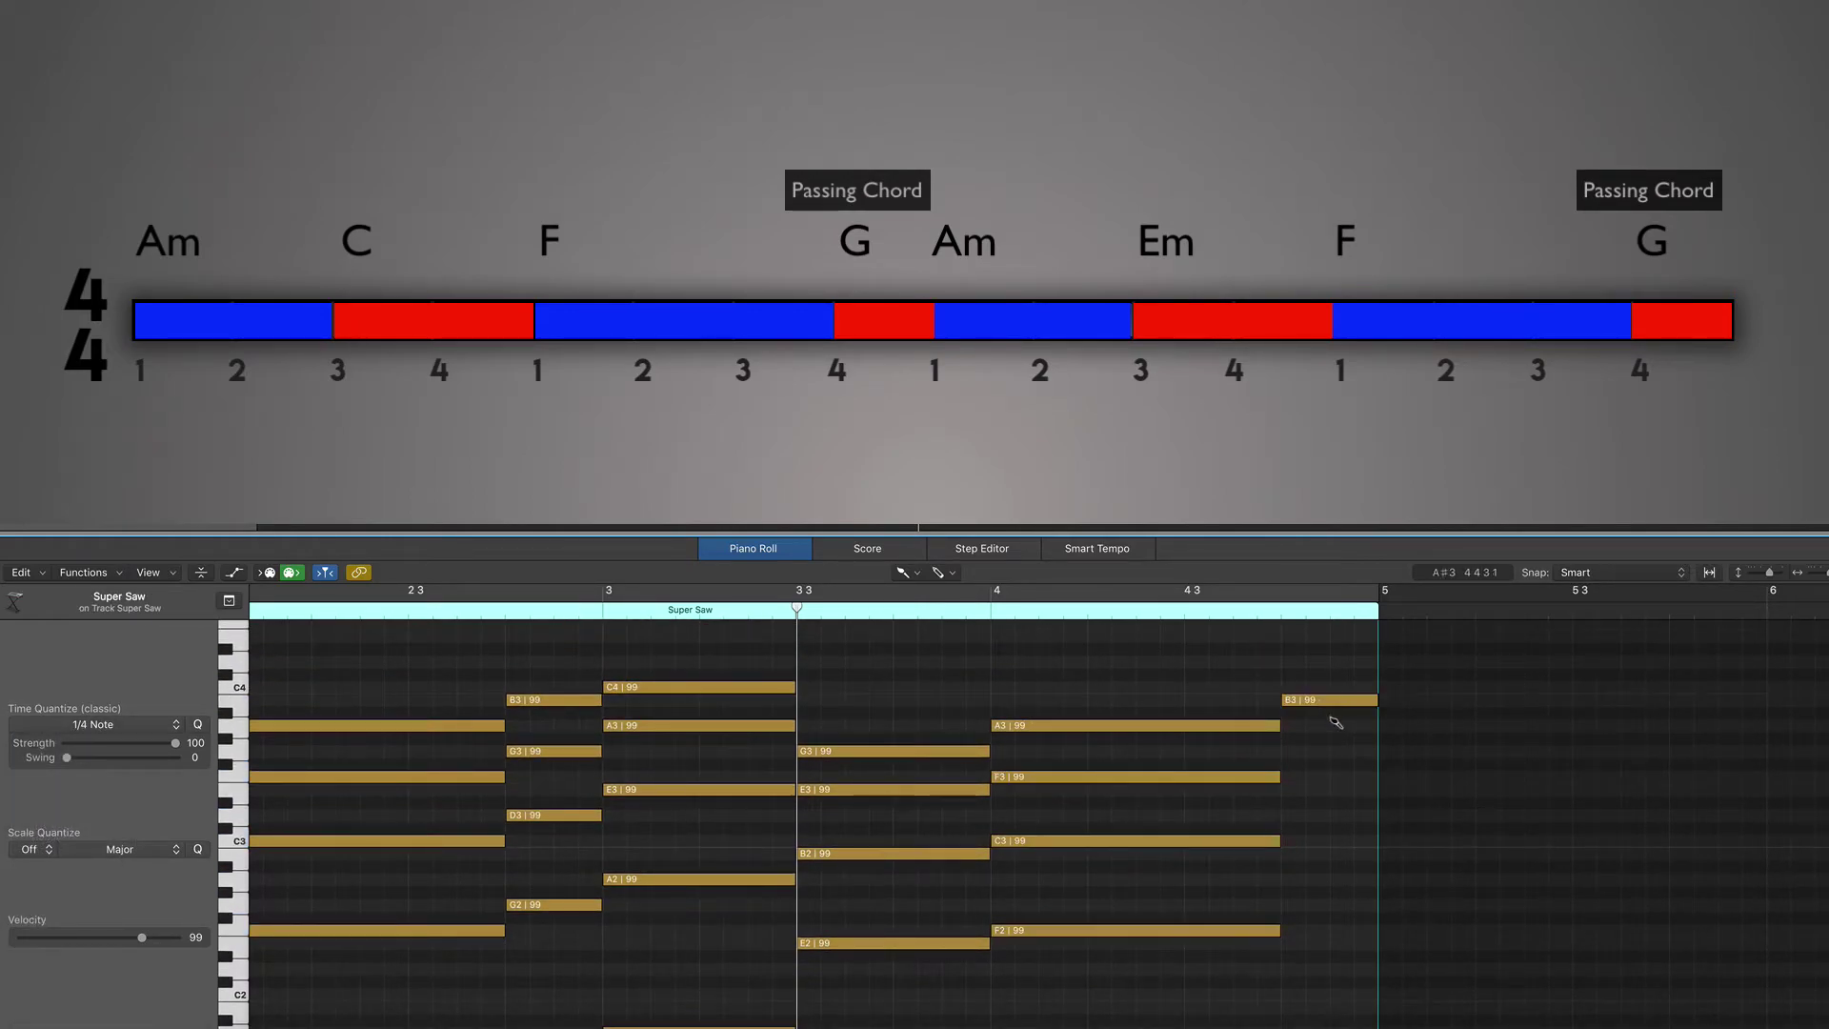
click(1328, 753)
click(1324, 819)
scroll(1320, 857, down, 5)
click(1327, 696)
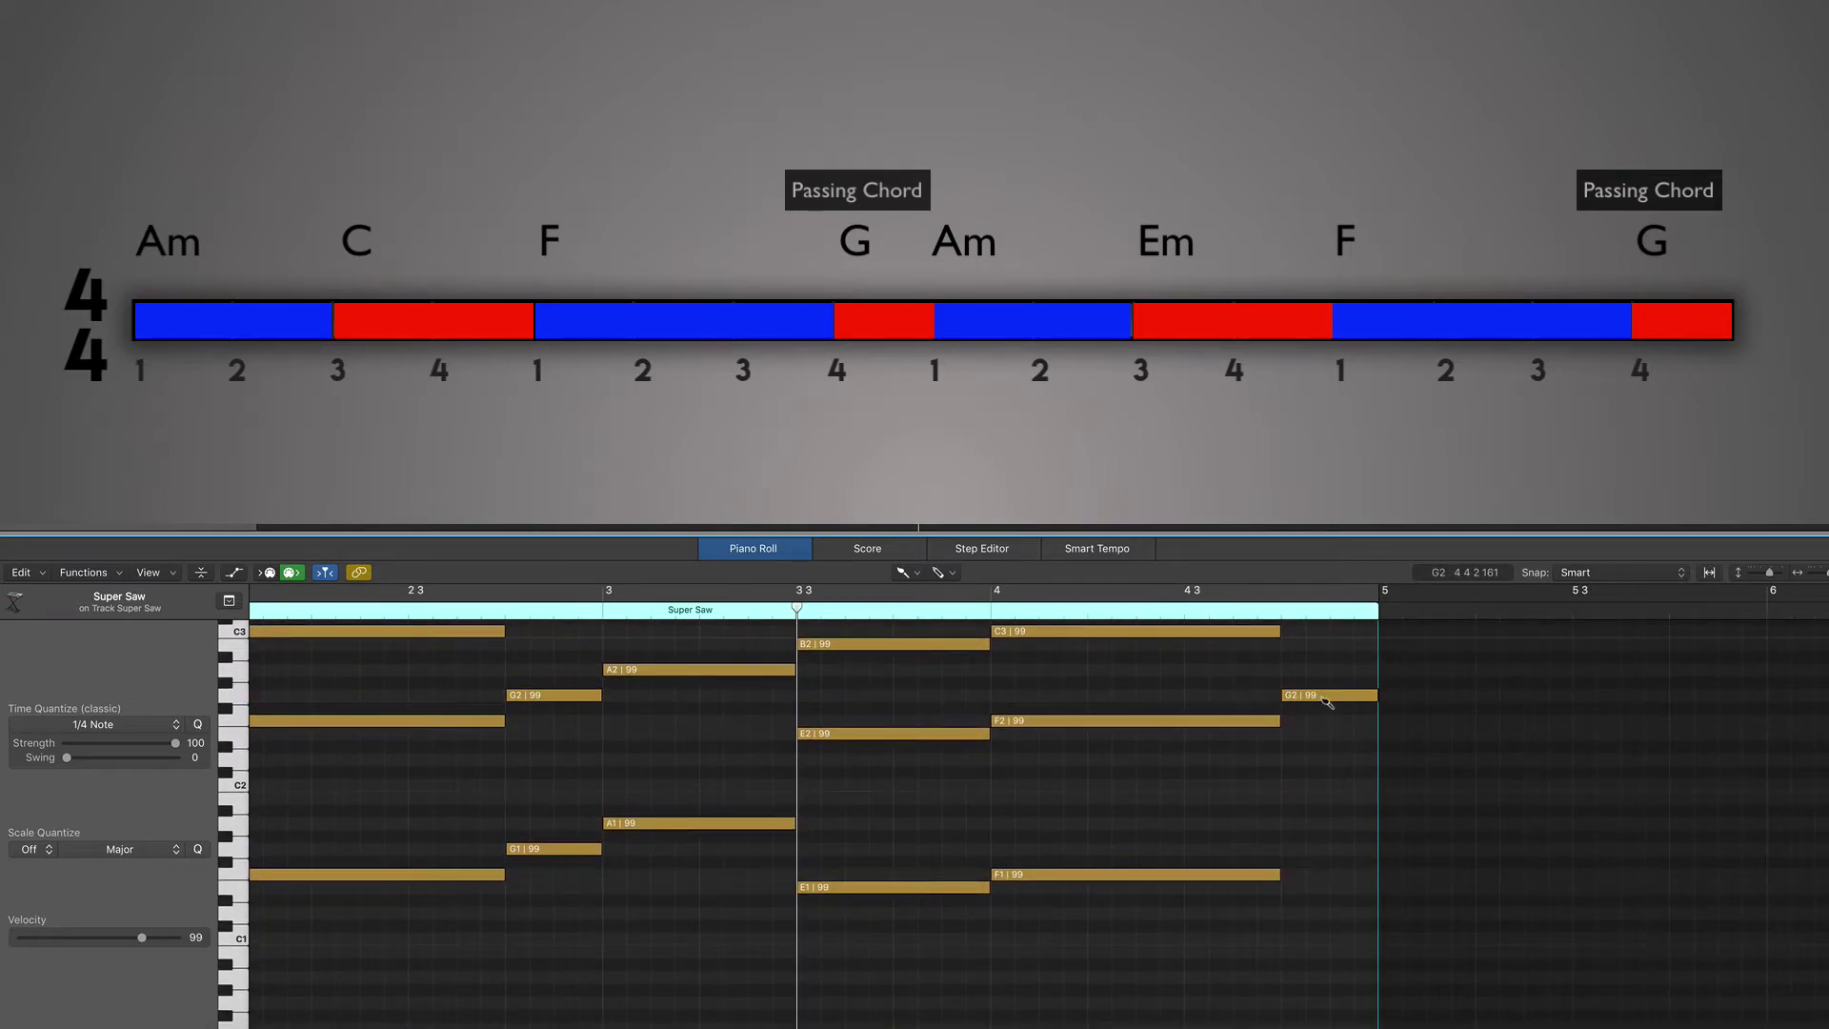
click(1320, 849)
Turn on cycle mode for the four bars and play back the finished chord progression.
key(t)
key(t)
key(c)
click(1075, 631)
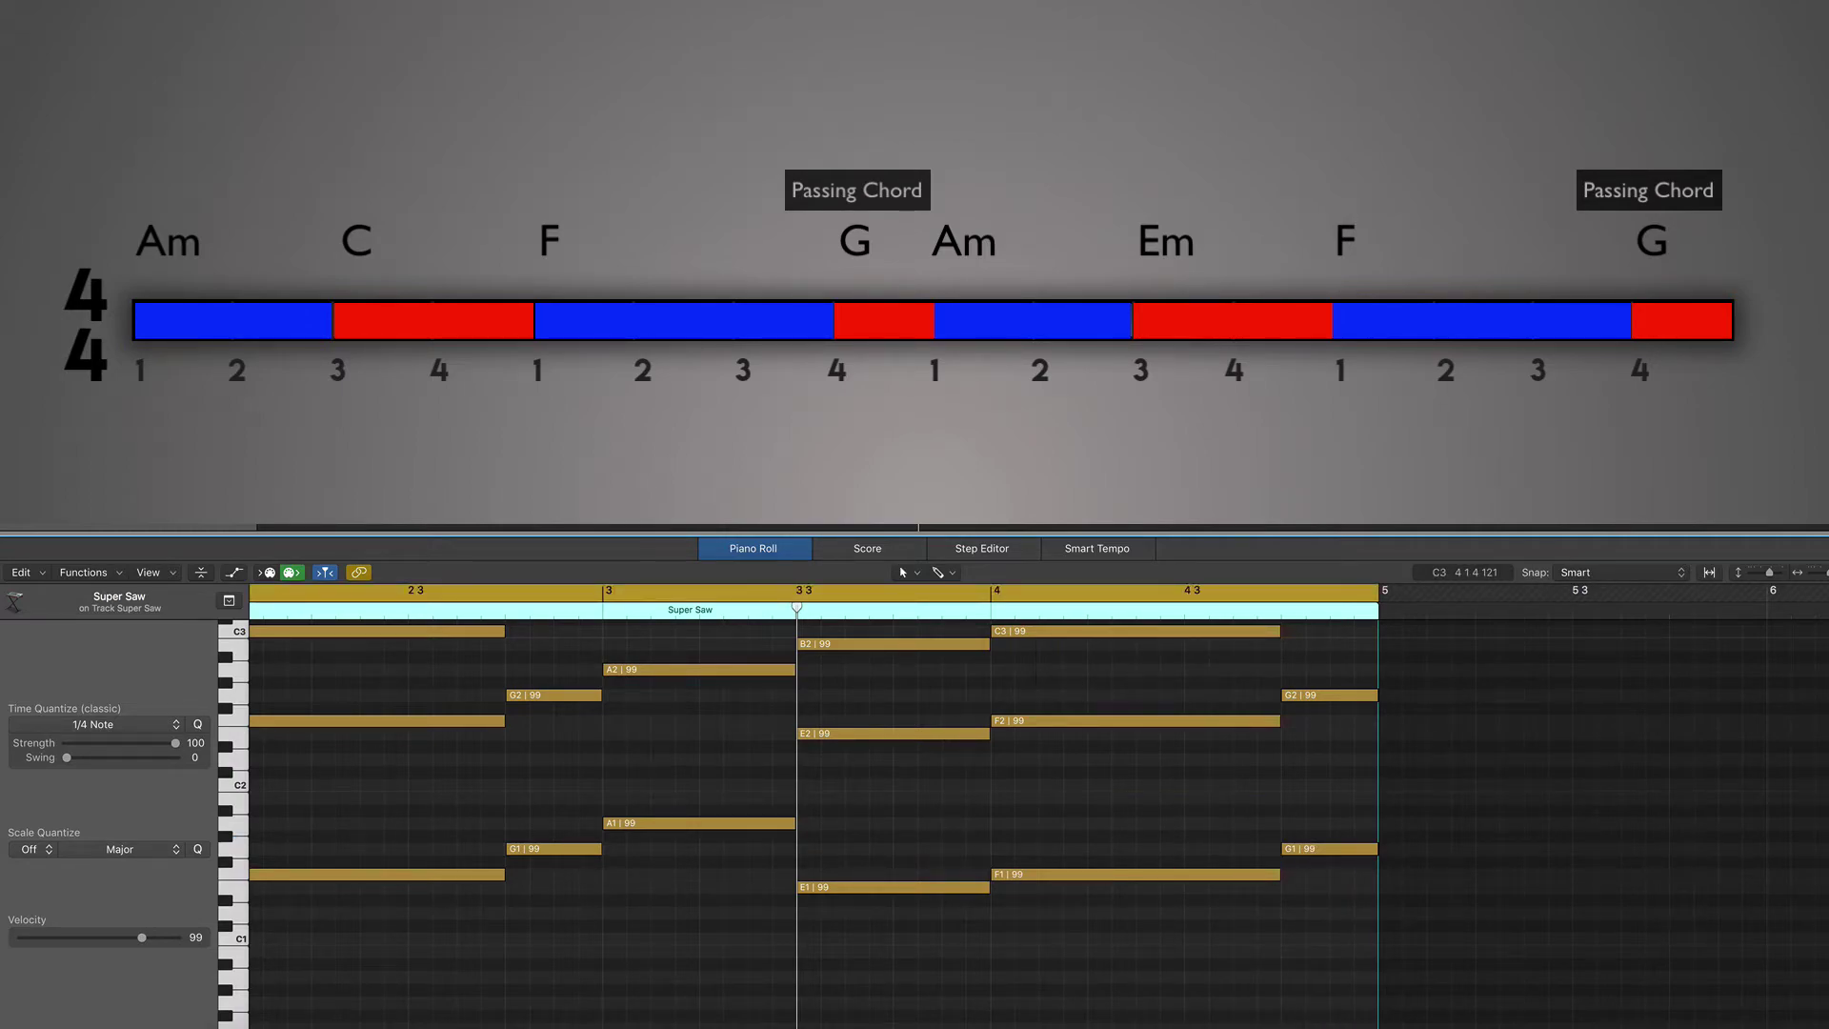
scroll(991, 715, up, 3)
scroll(991, 710, up, 2)
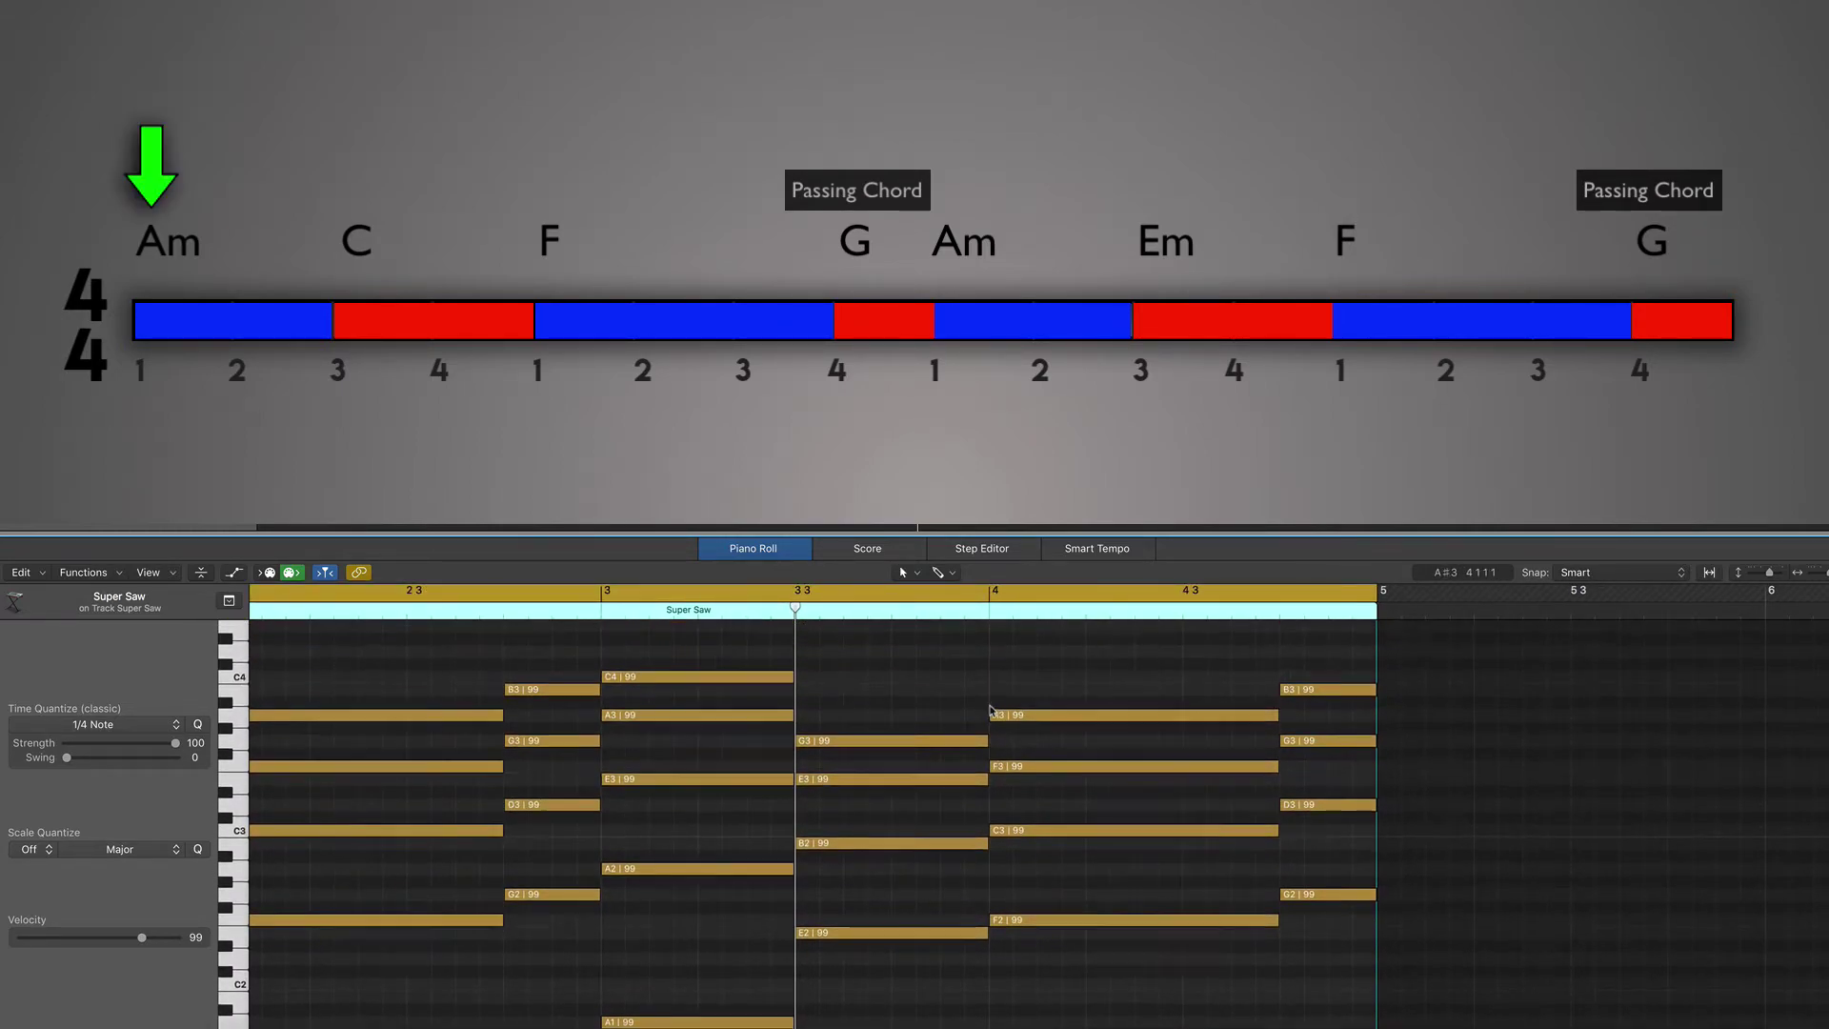
key(space)
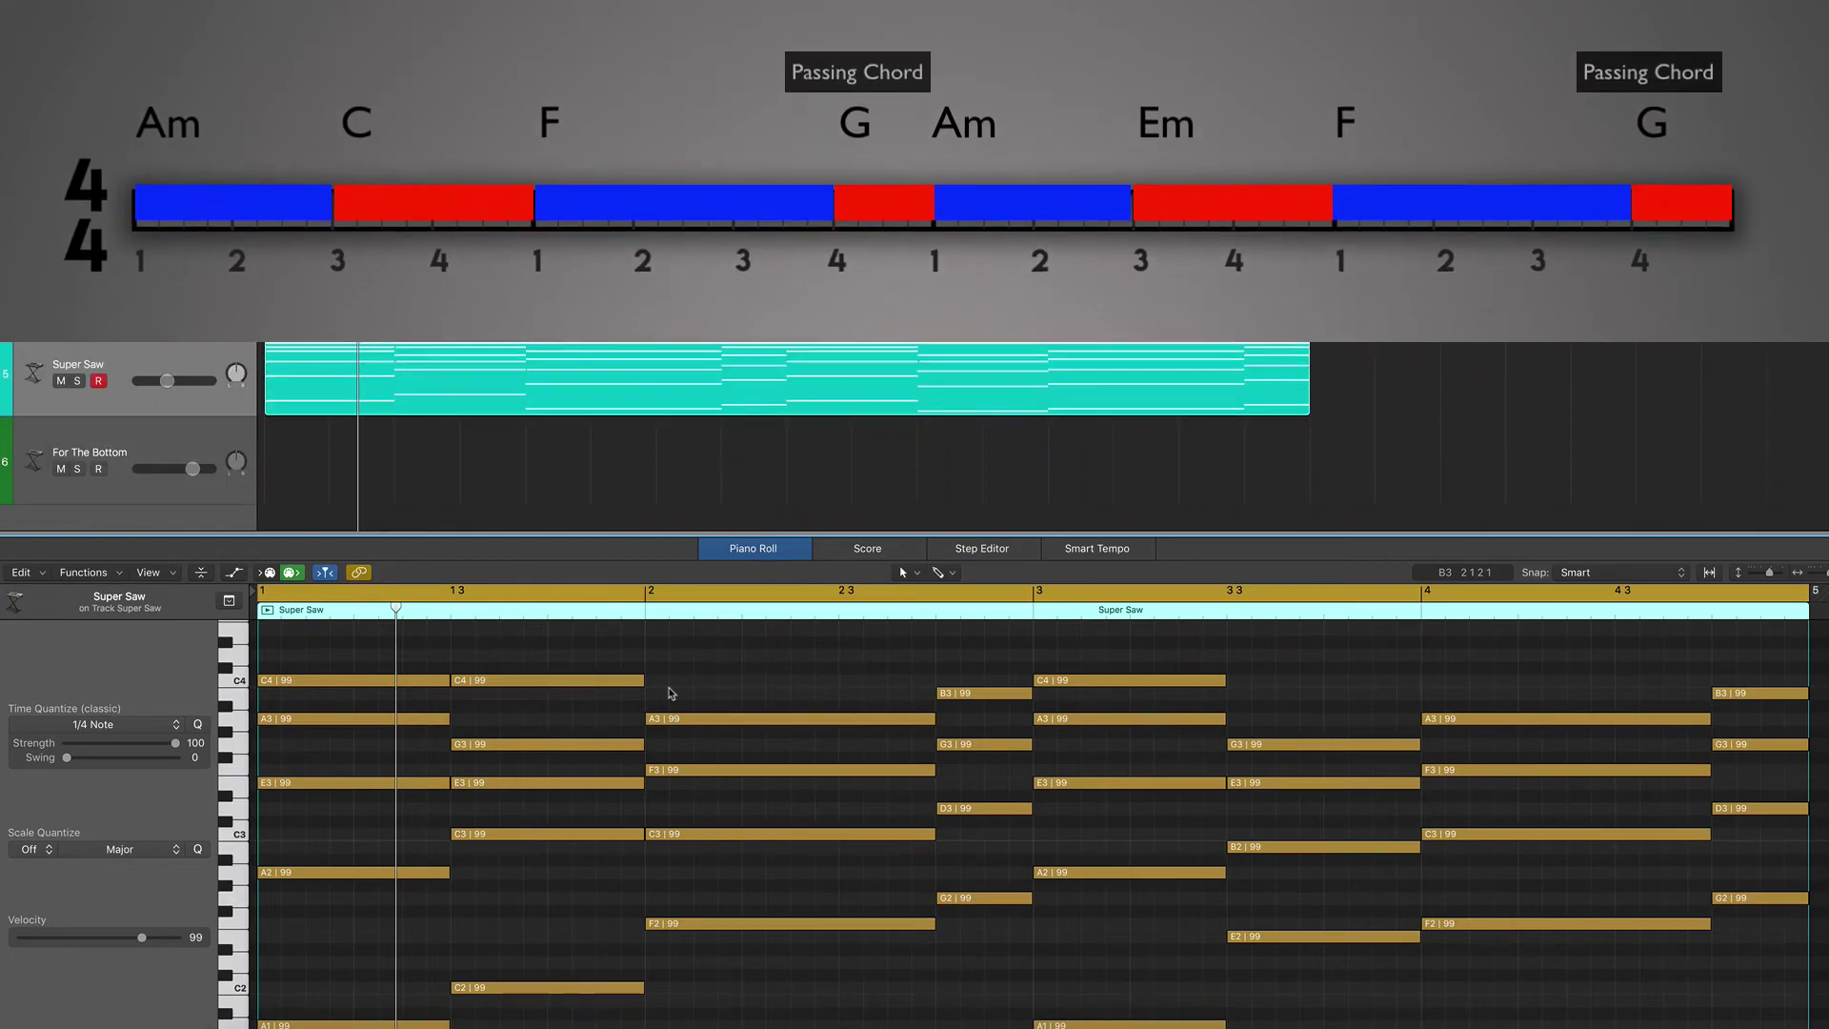
Zoom out the tracks area and move the Super Saw region further along the timeline, past the cycled bars.
key(super+Left)
key(super+Left)
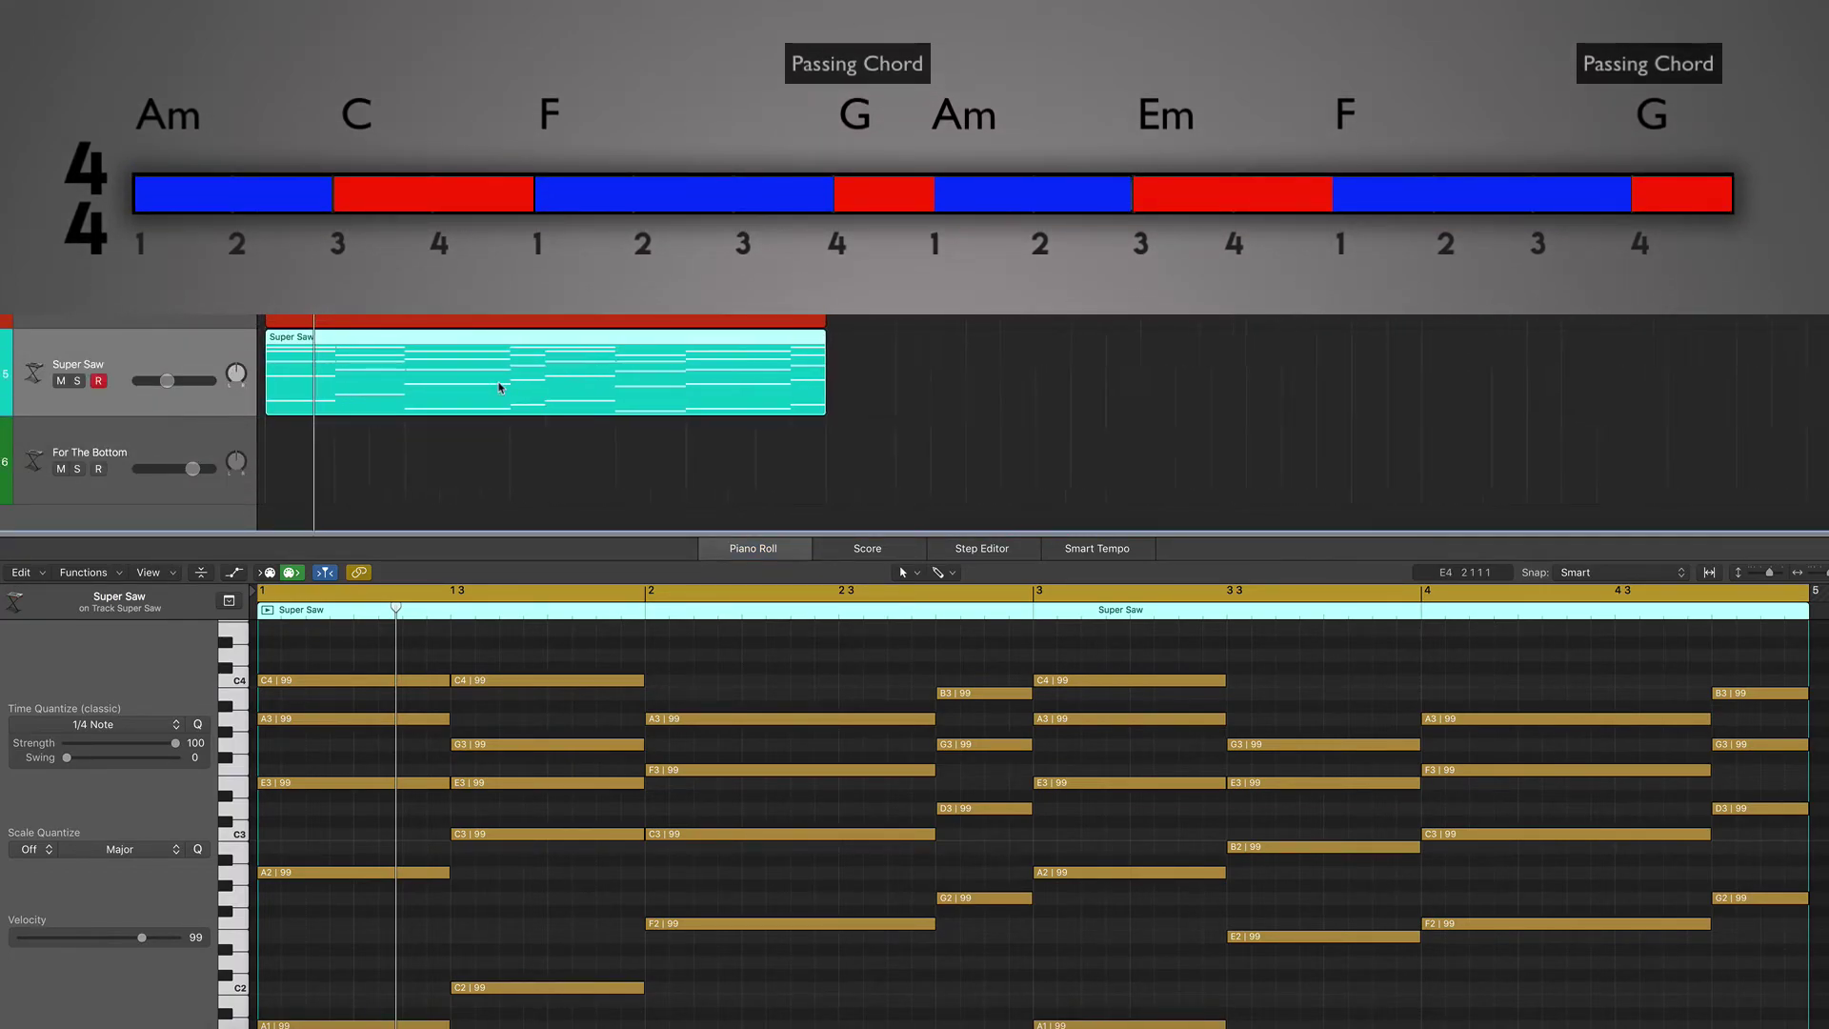
drag(436, 391, 700, 378)
drag(940, 381, 957, 380)
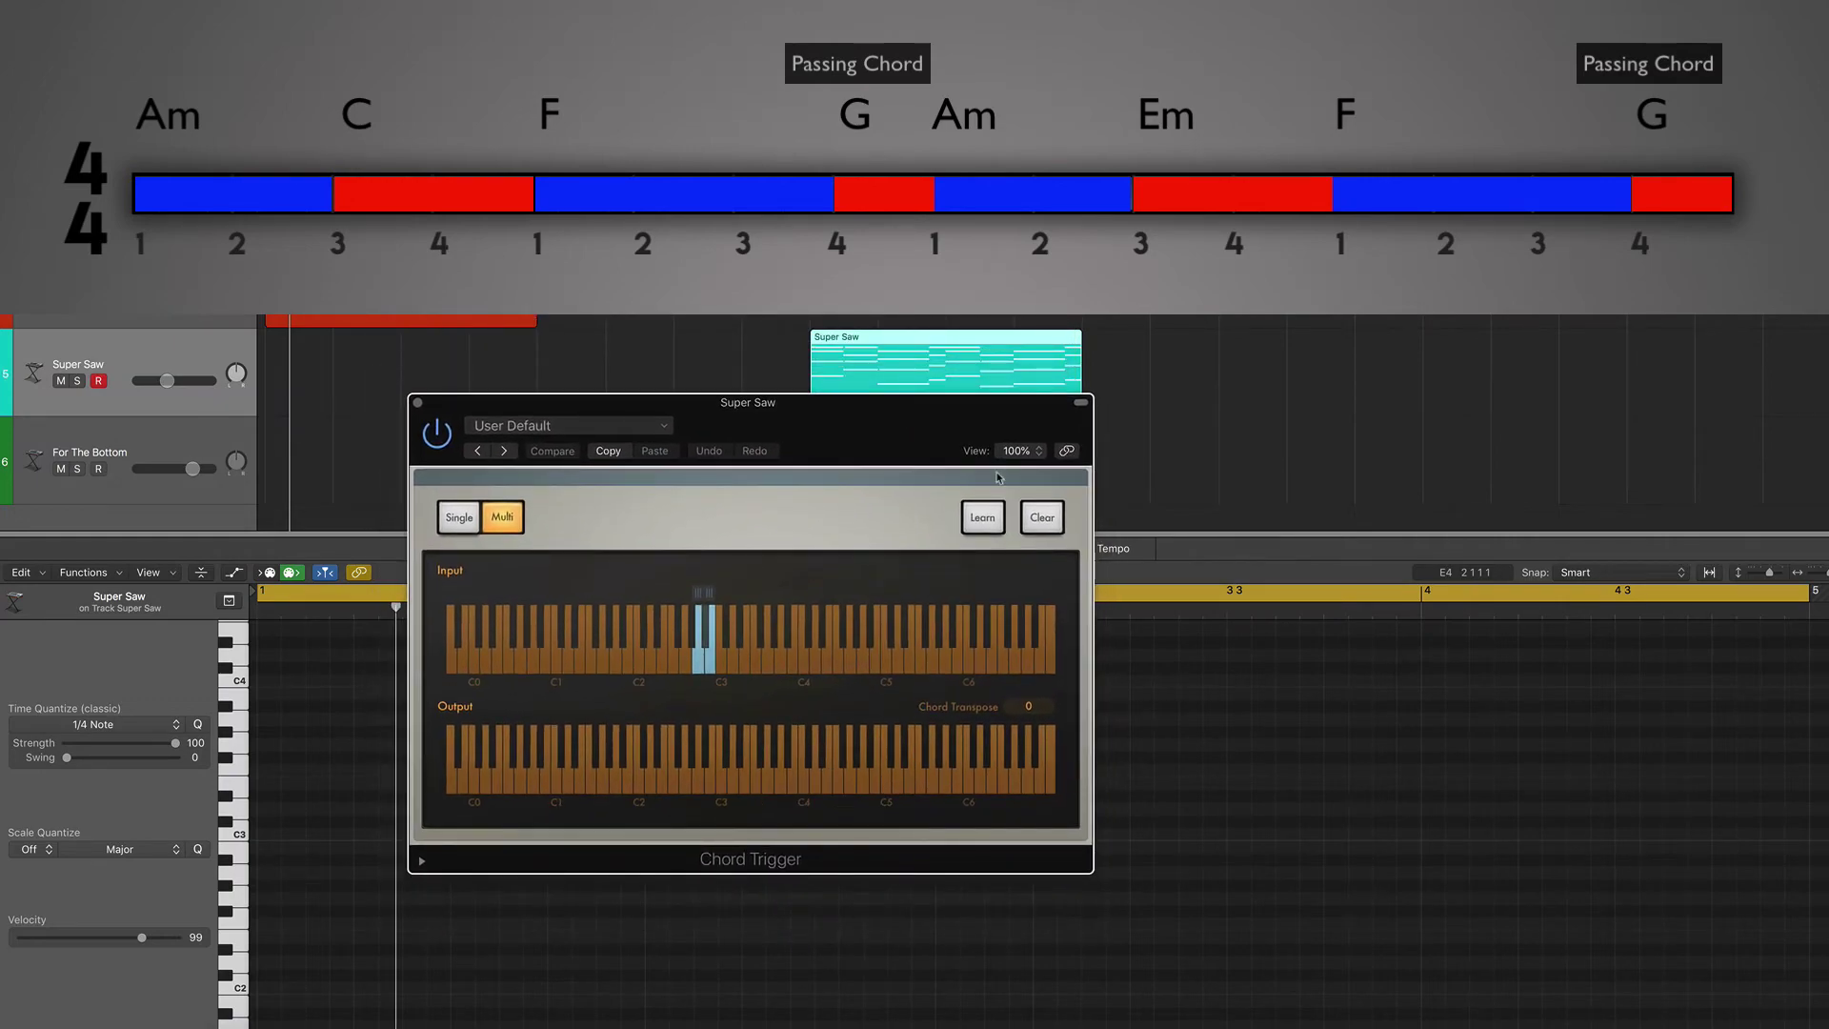
Start Learn in Chord Trigger's Multi mode and assign the Am chord A1, A2, E3, A3 and C4 to trigger key A6.
click(503, 524)
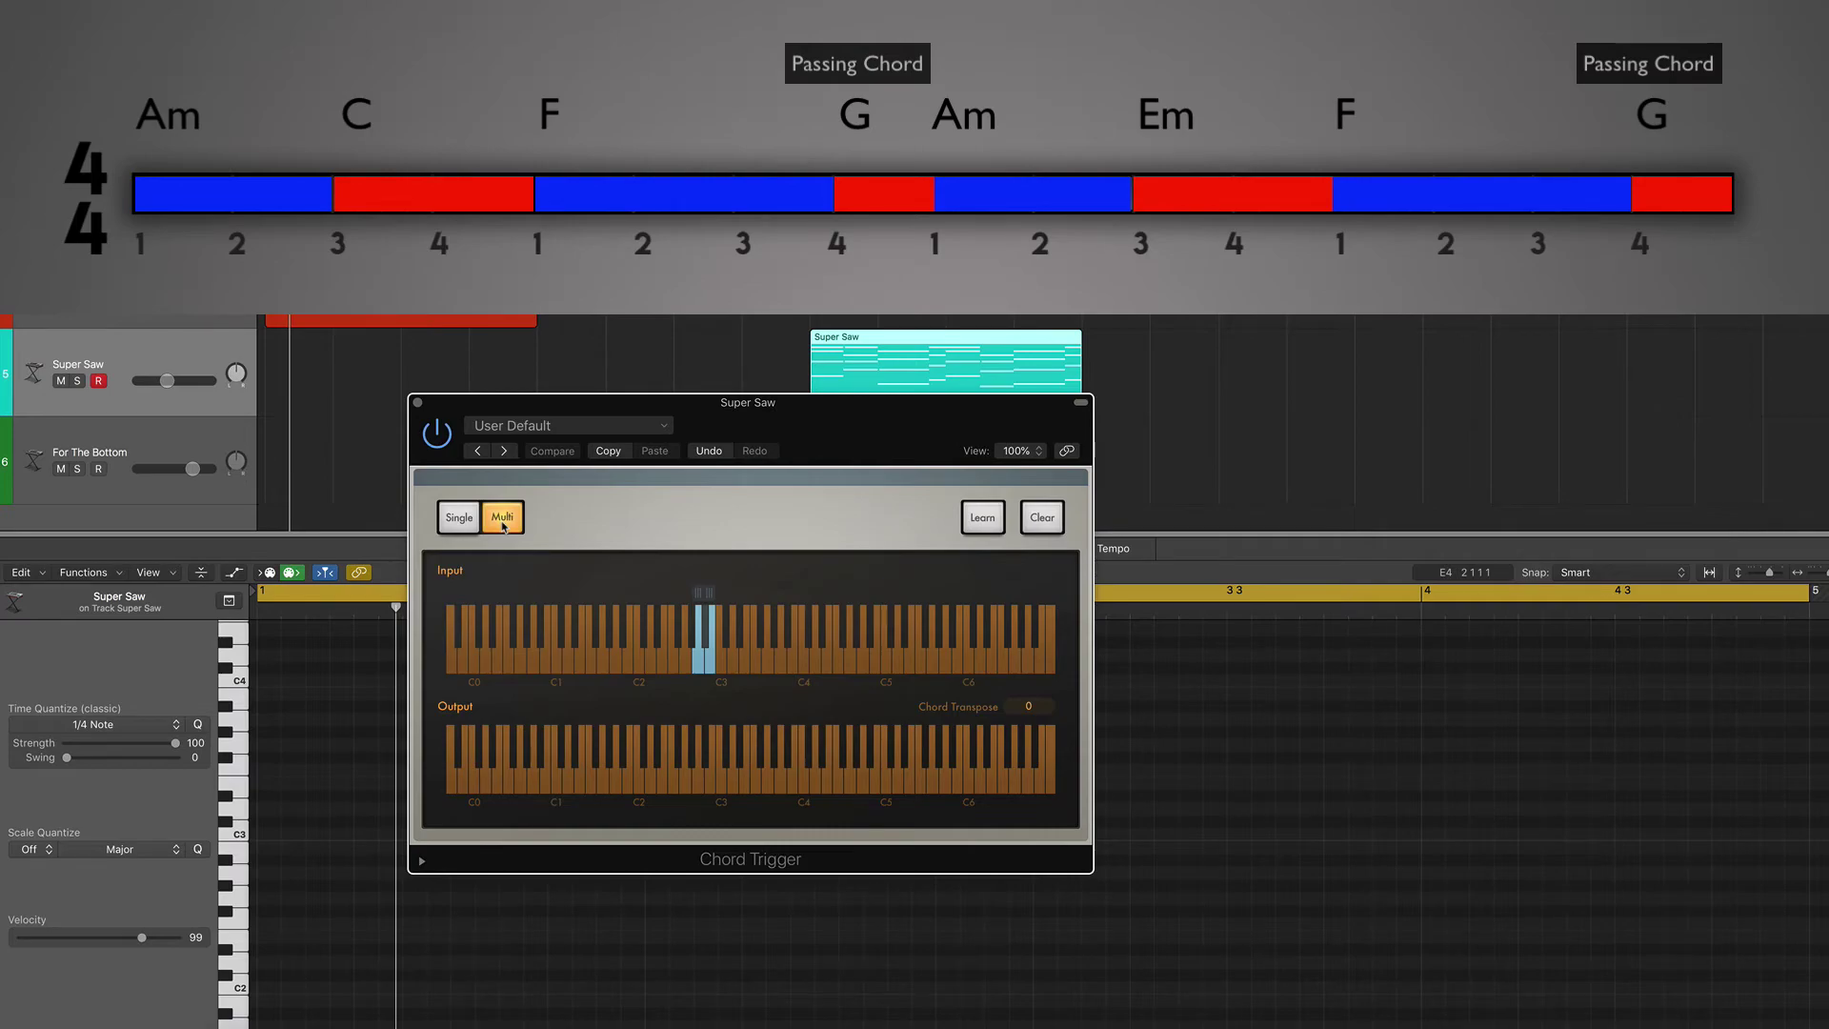
click(982, 517)
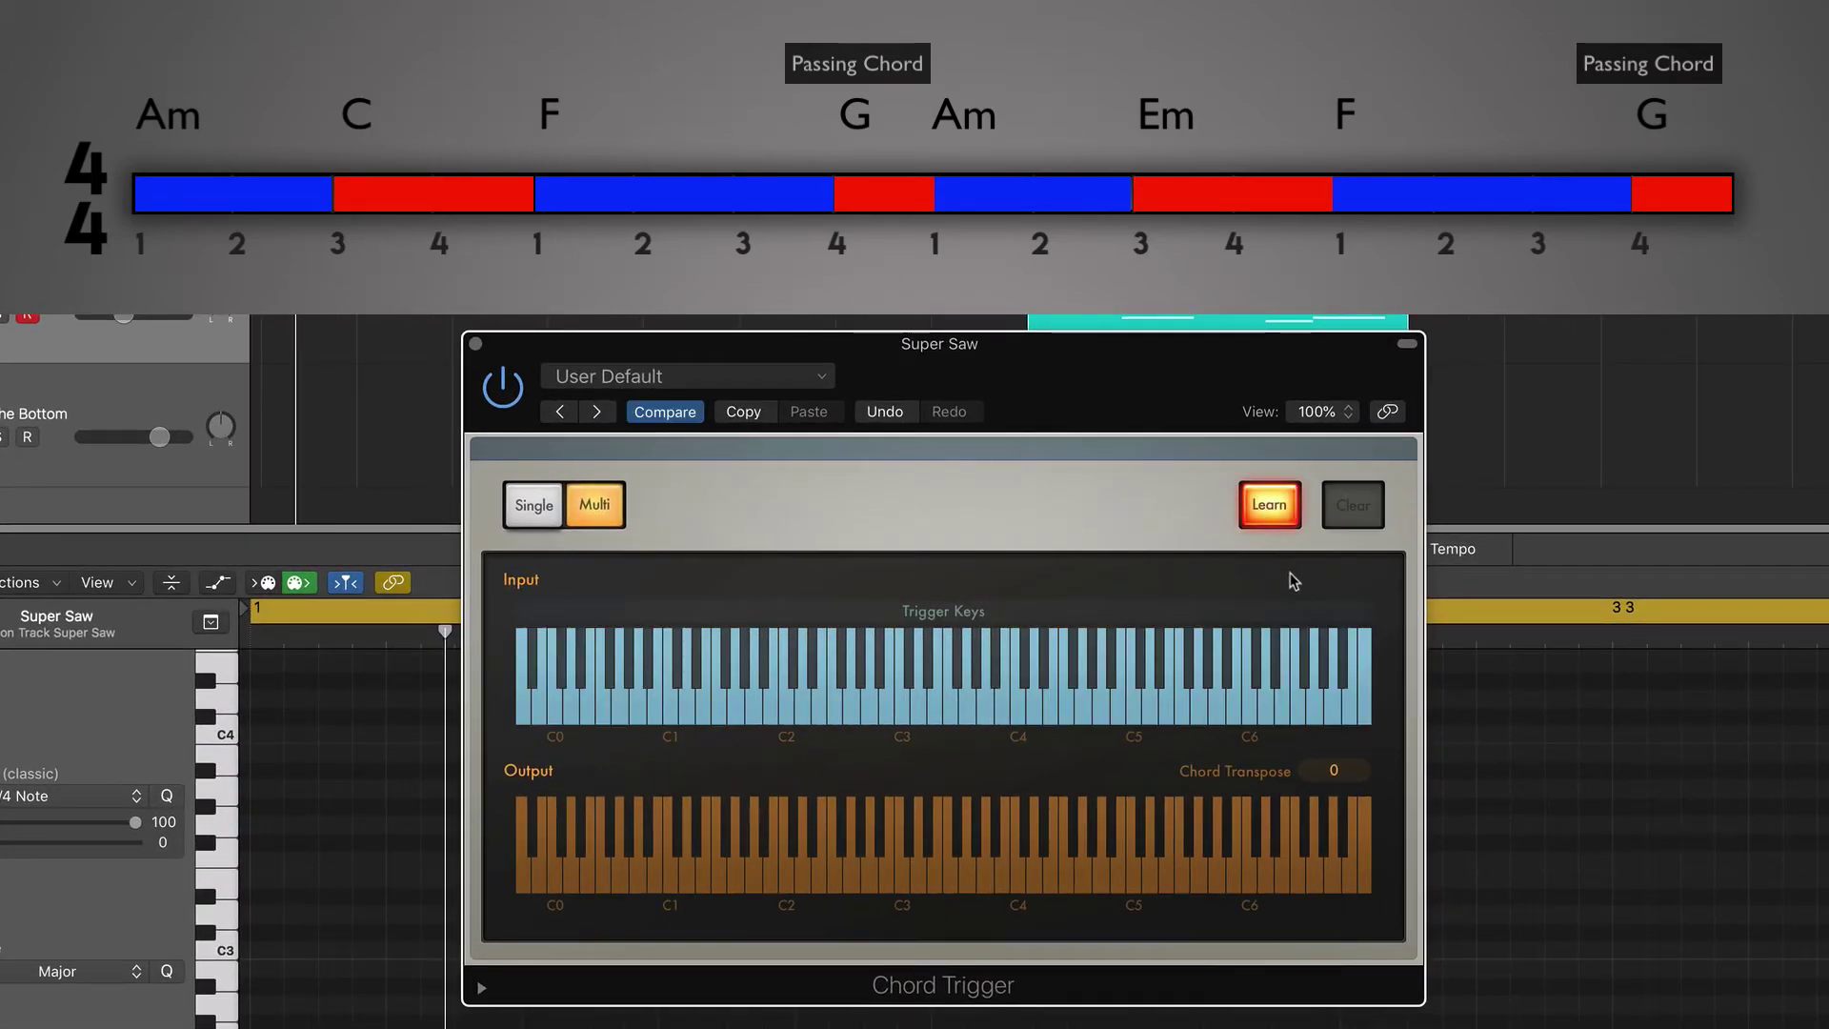
click(1332, 709)
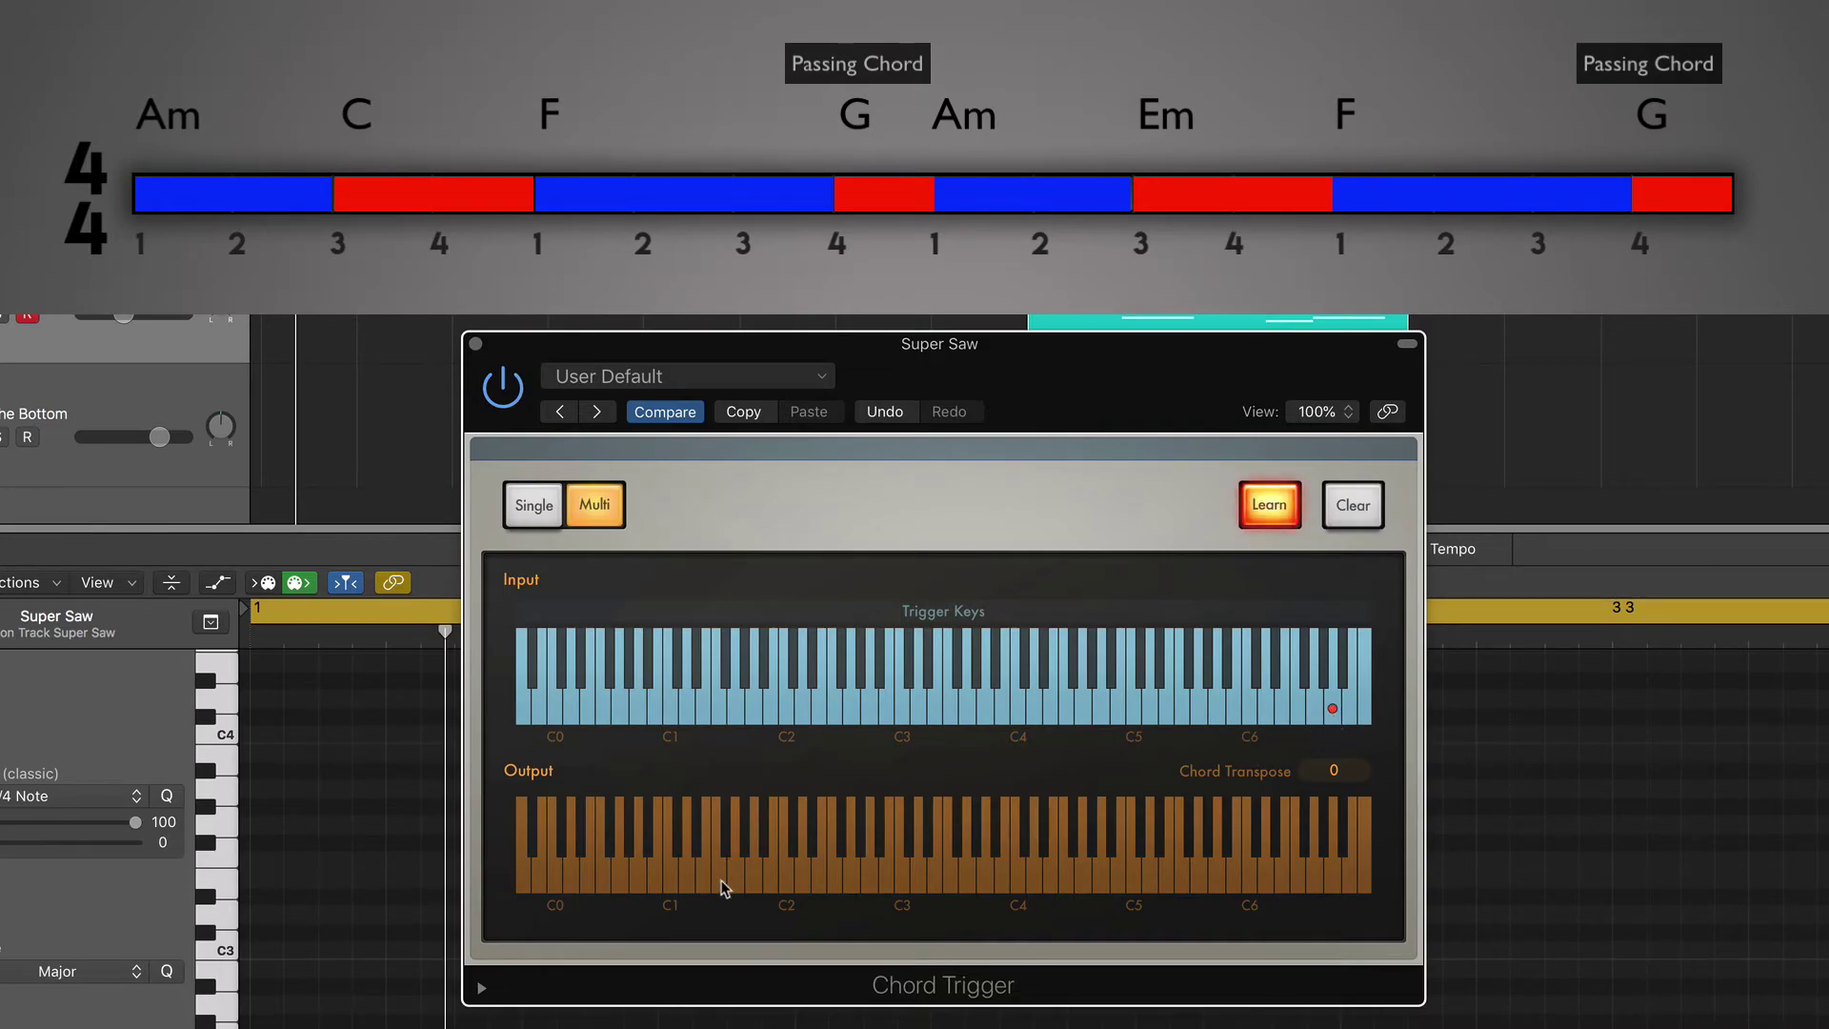
click(752, 880)
click(867, 879)
click(1017, 878)
click(986, 886)
click(933, 882)
Assign the C chord to trigger key C6, with output notes including C2, C3 and G3.
click(1250, 717)
click(786, 882)
click(899, 882)
click(851, 882)
click(851, 880)
click(967, 880)
Assign the F chord to trigger key F6, with output notes including F1, F2, C3 and F3.
click(1298, 709)
click(718, 882)
click(835, 881)
click(902, 881)
click(950, 882)
Assign the G chord to trigger key G6 with output notes G1, B2, D3, G3 and B3.
click(1315, 710)
click(1001, 878)
click(851, 877)
click(886, 877)
click(919, 876)
click(852, 877)
click(966, 877)
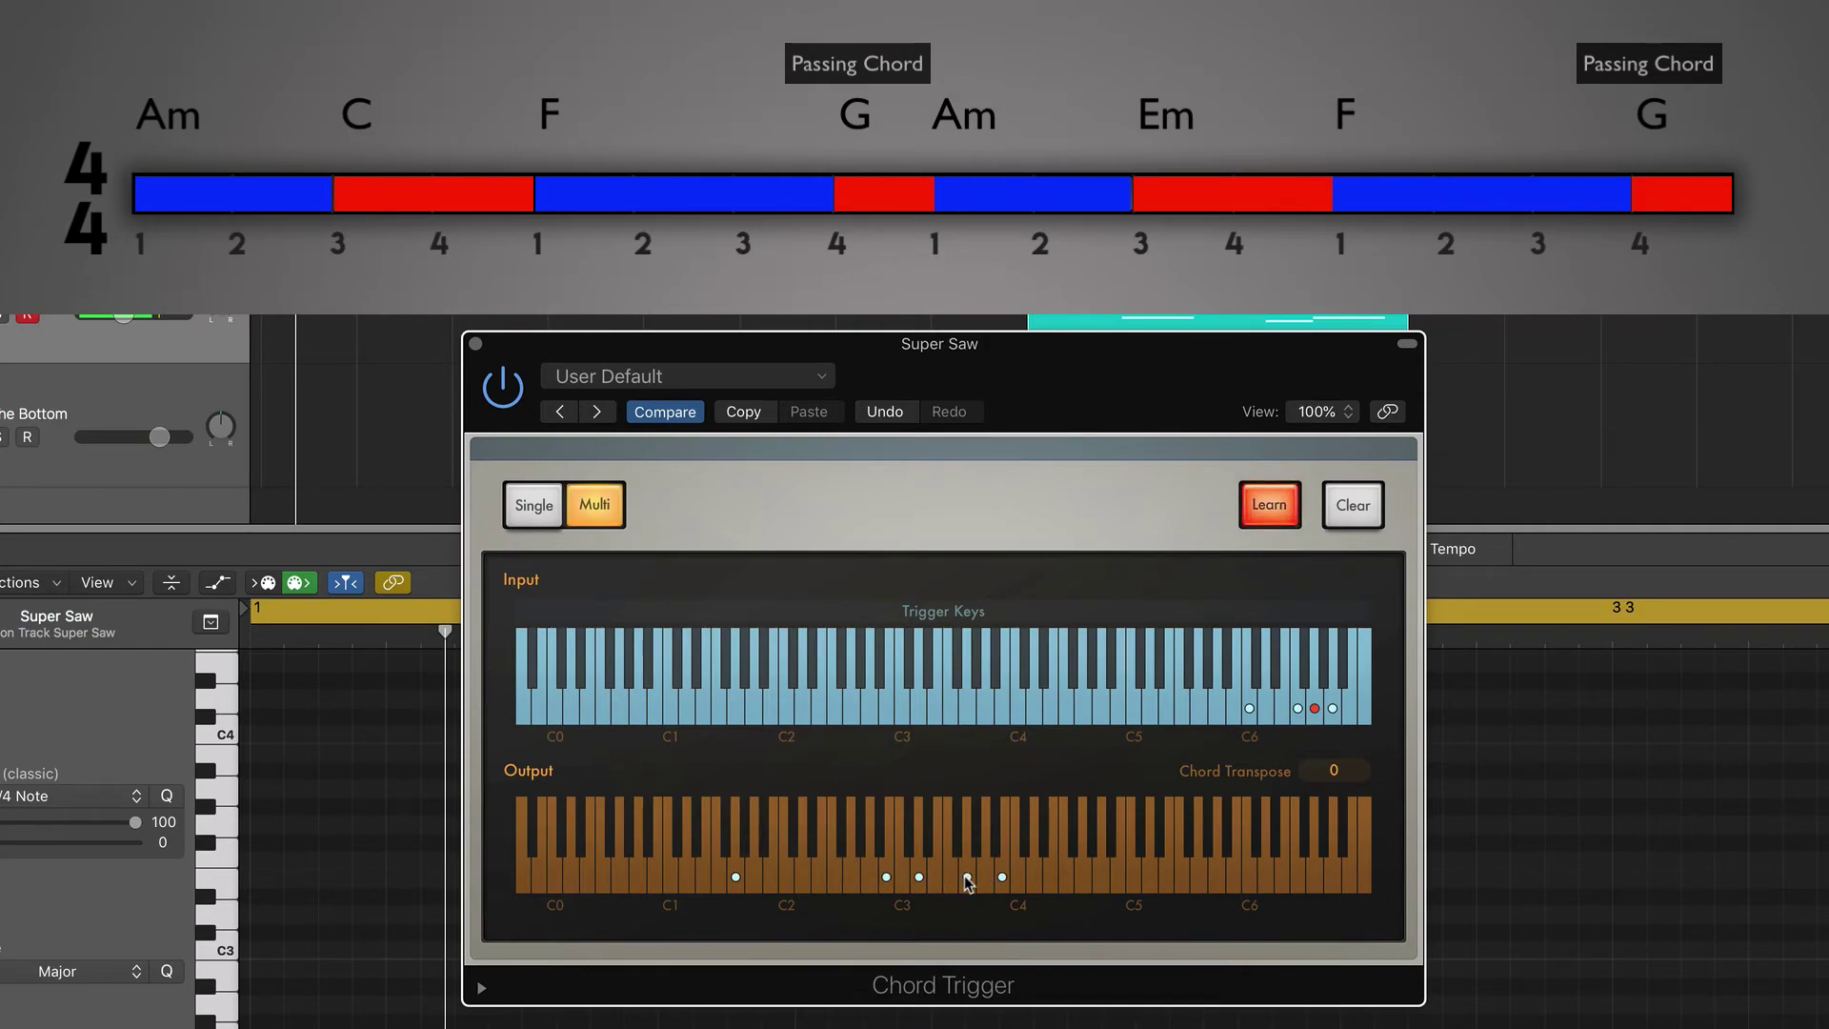
Finish learning the G chord and audition the Am chord on trigger key A6.
click(1280, 509)
click(1333, 710)
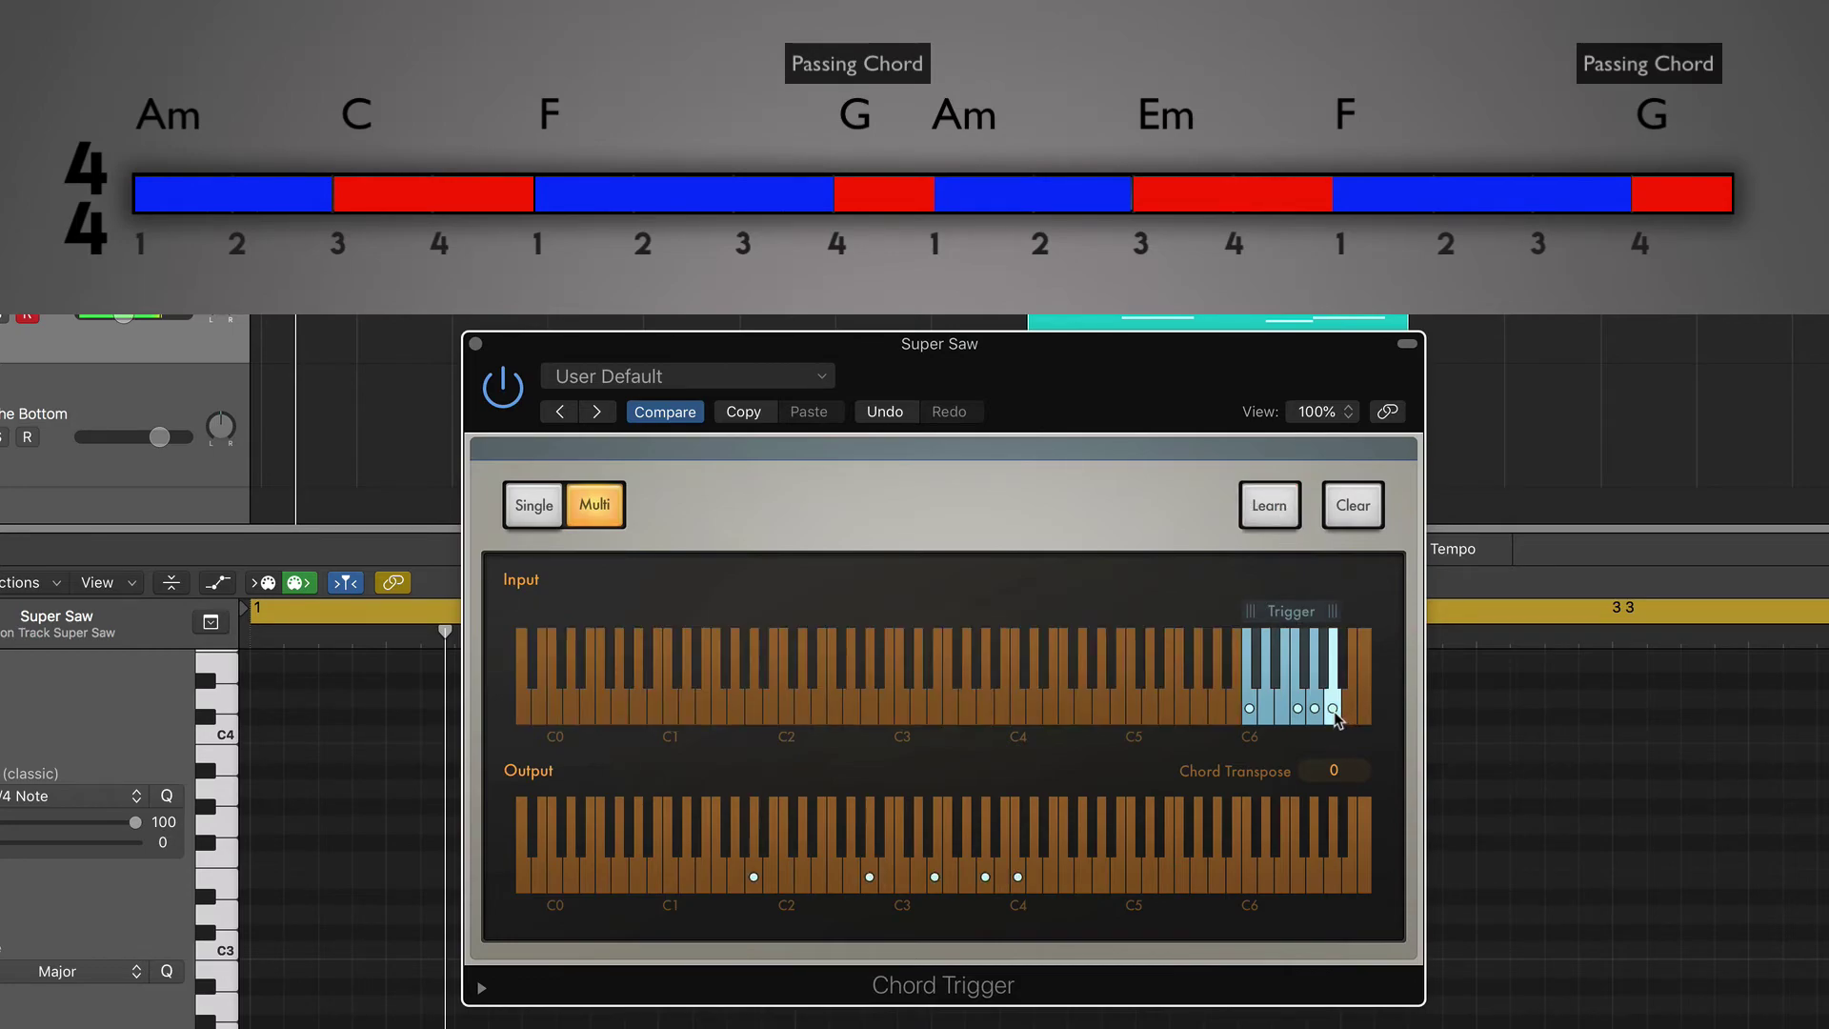
Learn the Em chord on trigger key E6 with output notes including B2, E3 and G3, and end Learn mode.
click(1270, 510)
click(1282, 709)
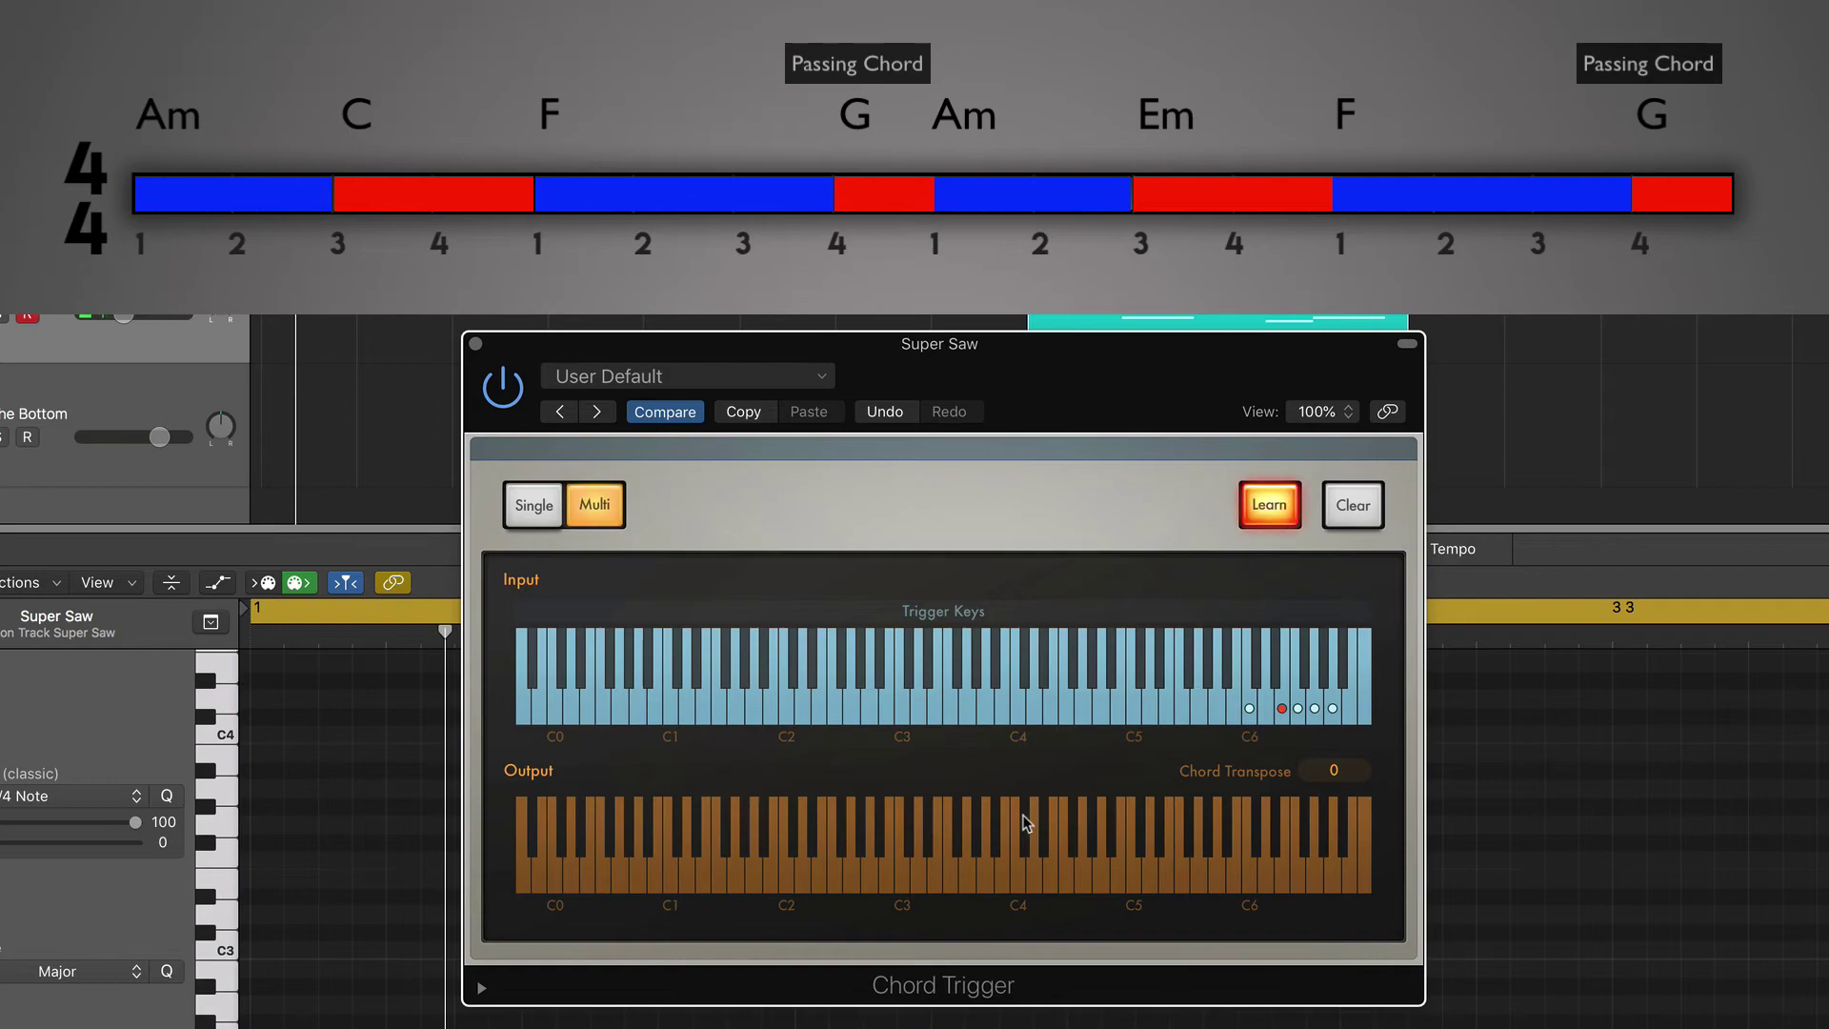
click(968, 877)
click(884, 877)
click(936, 877)
click(1274, 526)
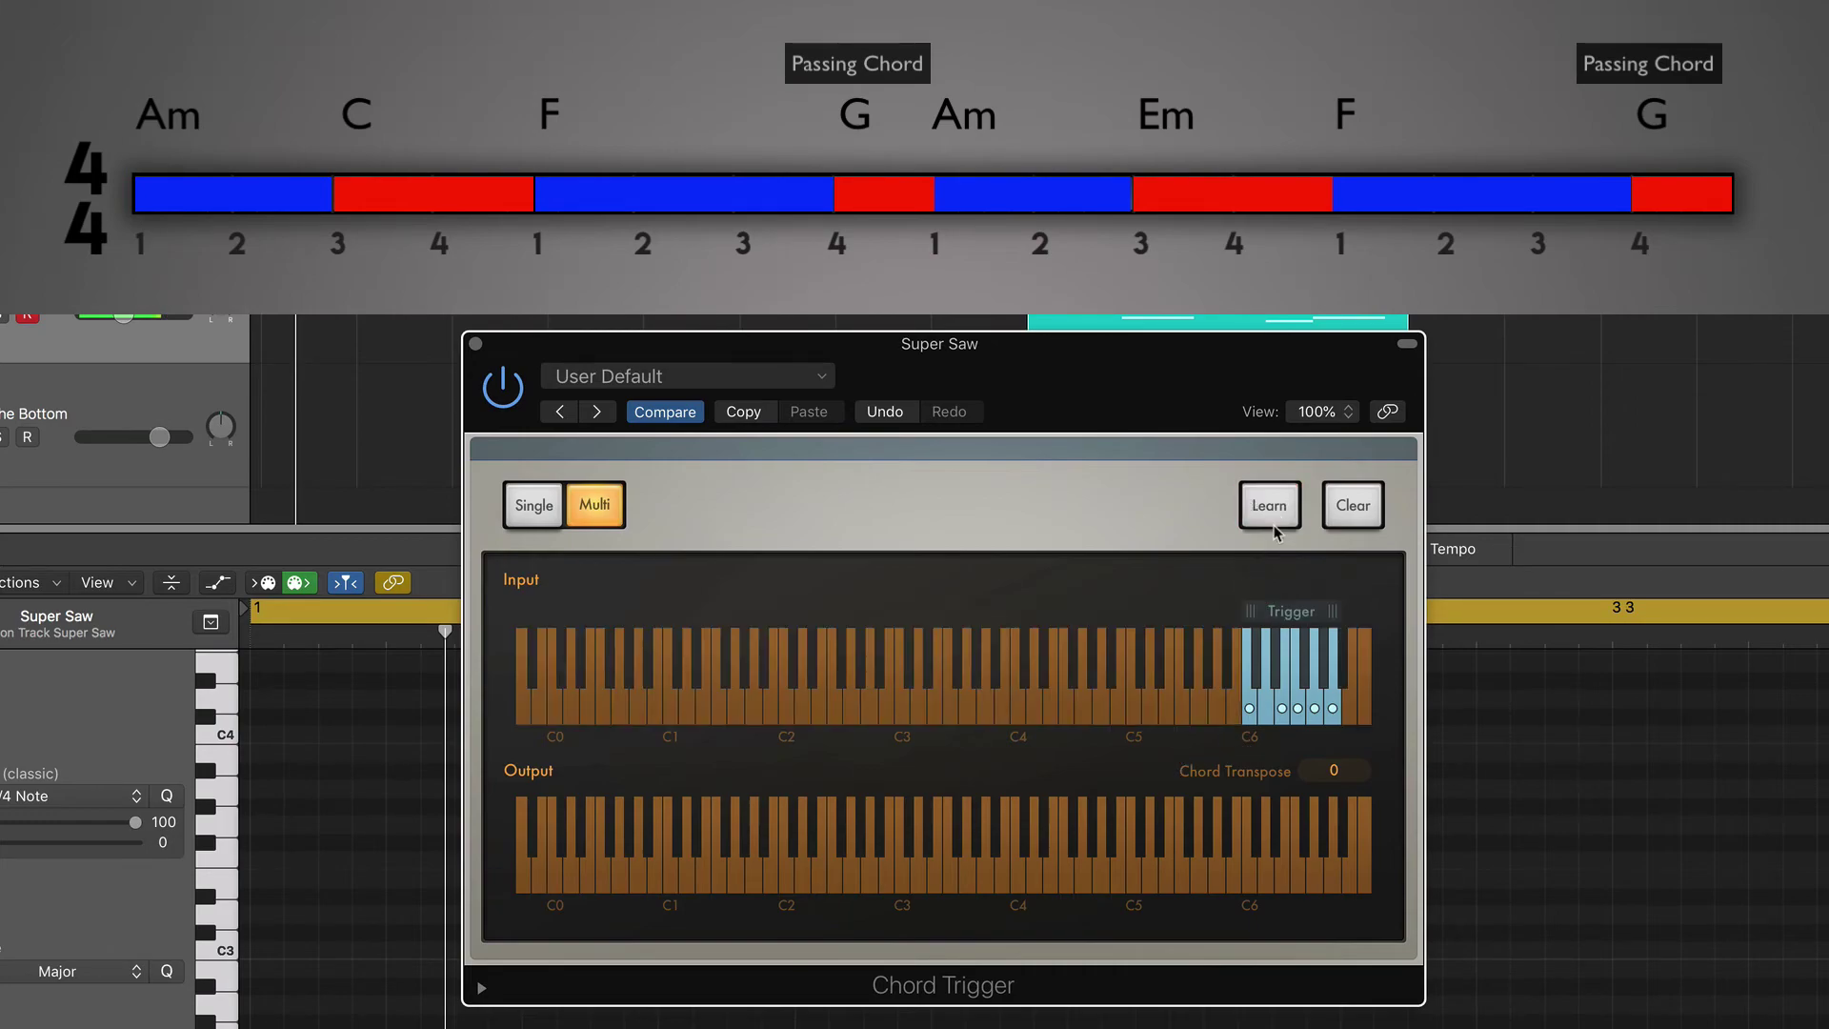
Audition the chords on trigger keys E6, F6 and G6.
click(1300, 713)
click(1300, 713)
click(1298, 713)
click(1284, 712)
click(1301, 713)
click(1317, 712)
Save the Chord Trigger setting as a preset named "C major chords".
click(795, 379)
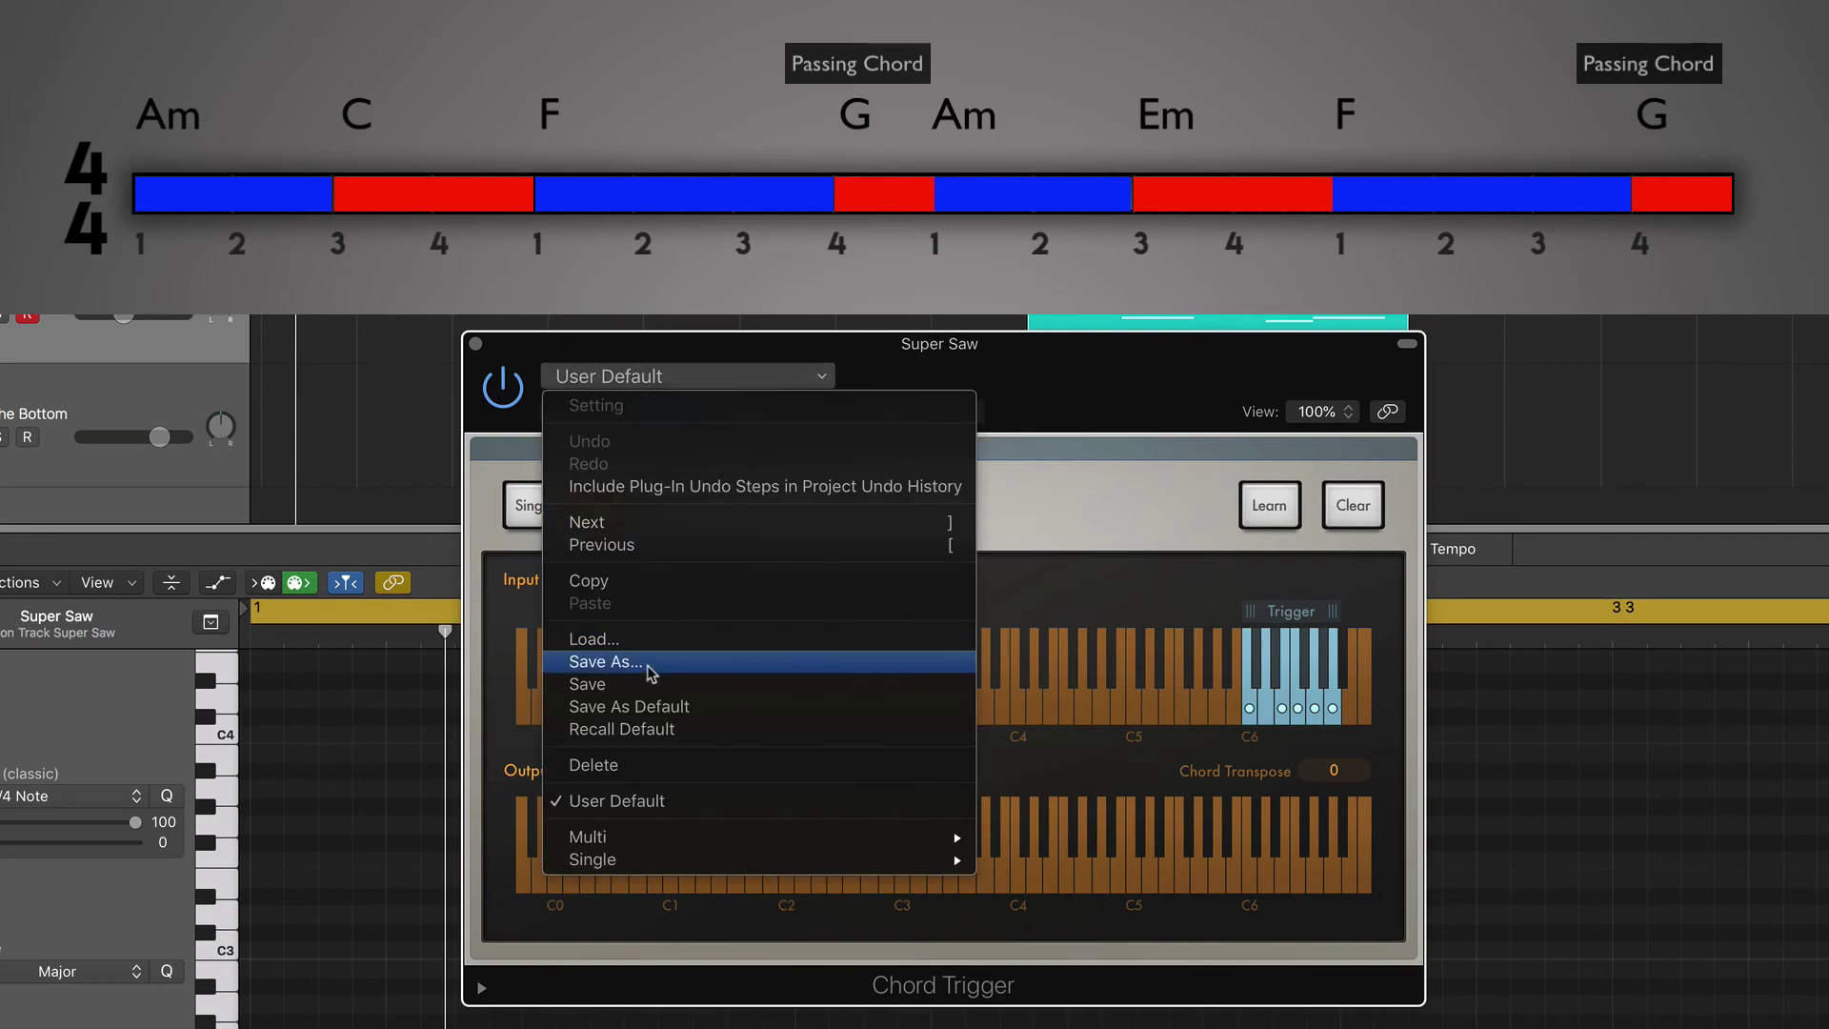
click(1039, 615)
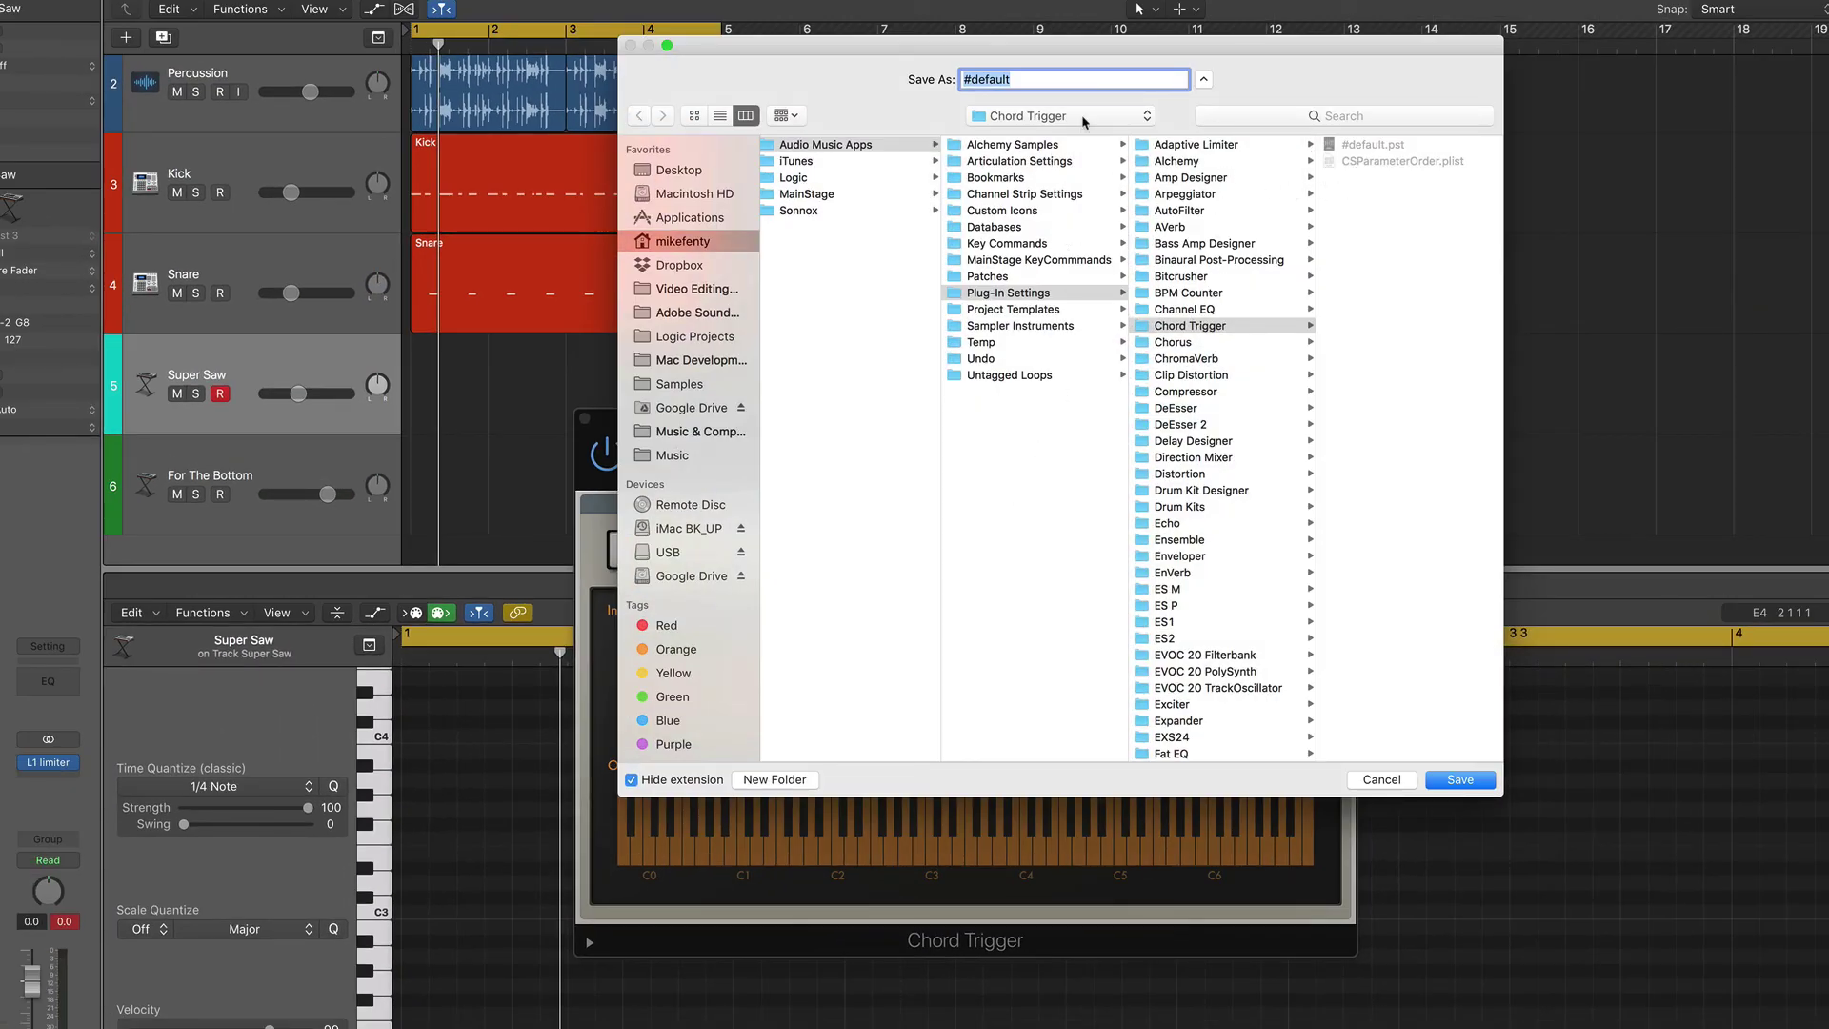
key(BackSpace)
text(C major chords)
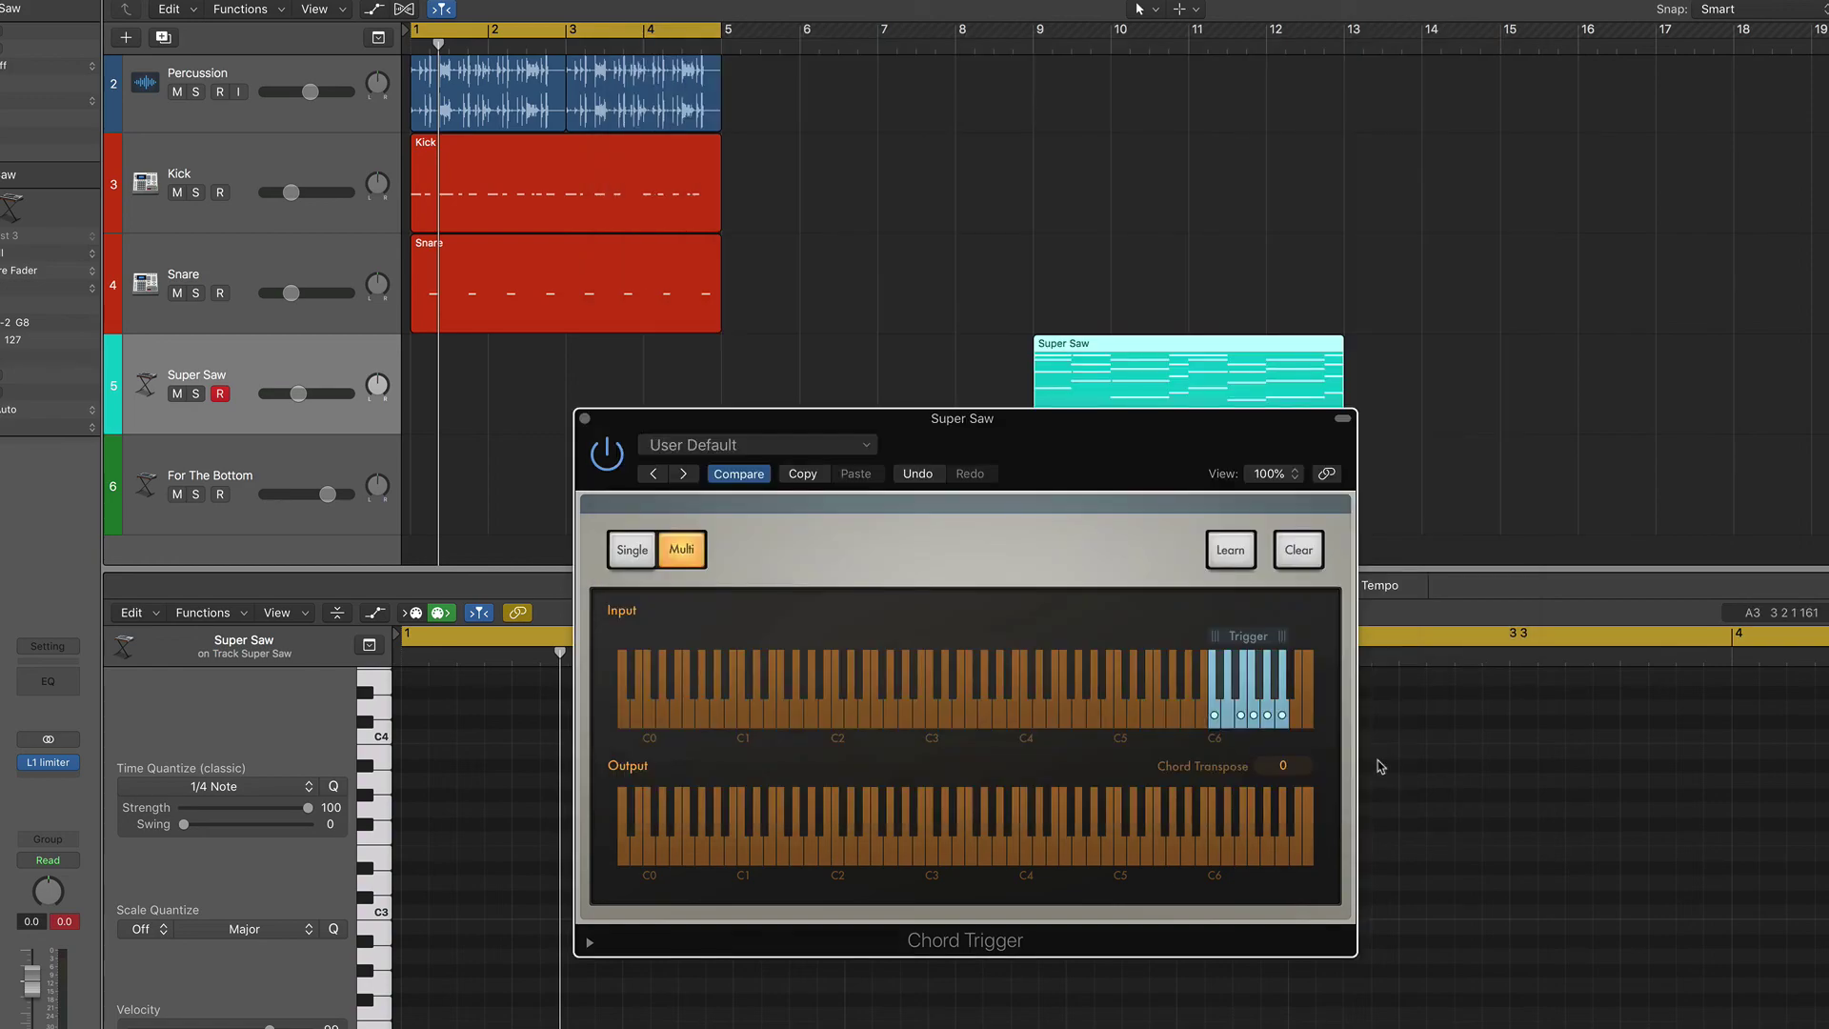
click(1459, 783)
Recall Chord Trigger's default setting and load the C major chords preset again.
click(775, 454)
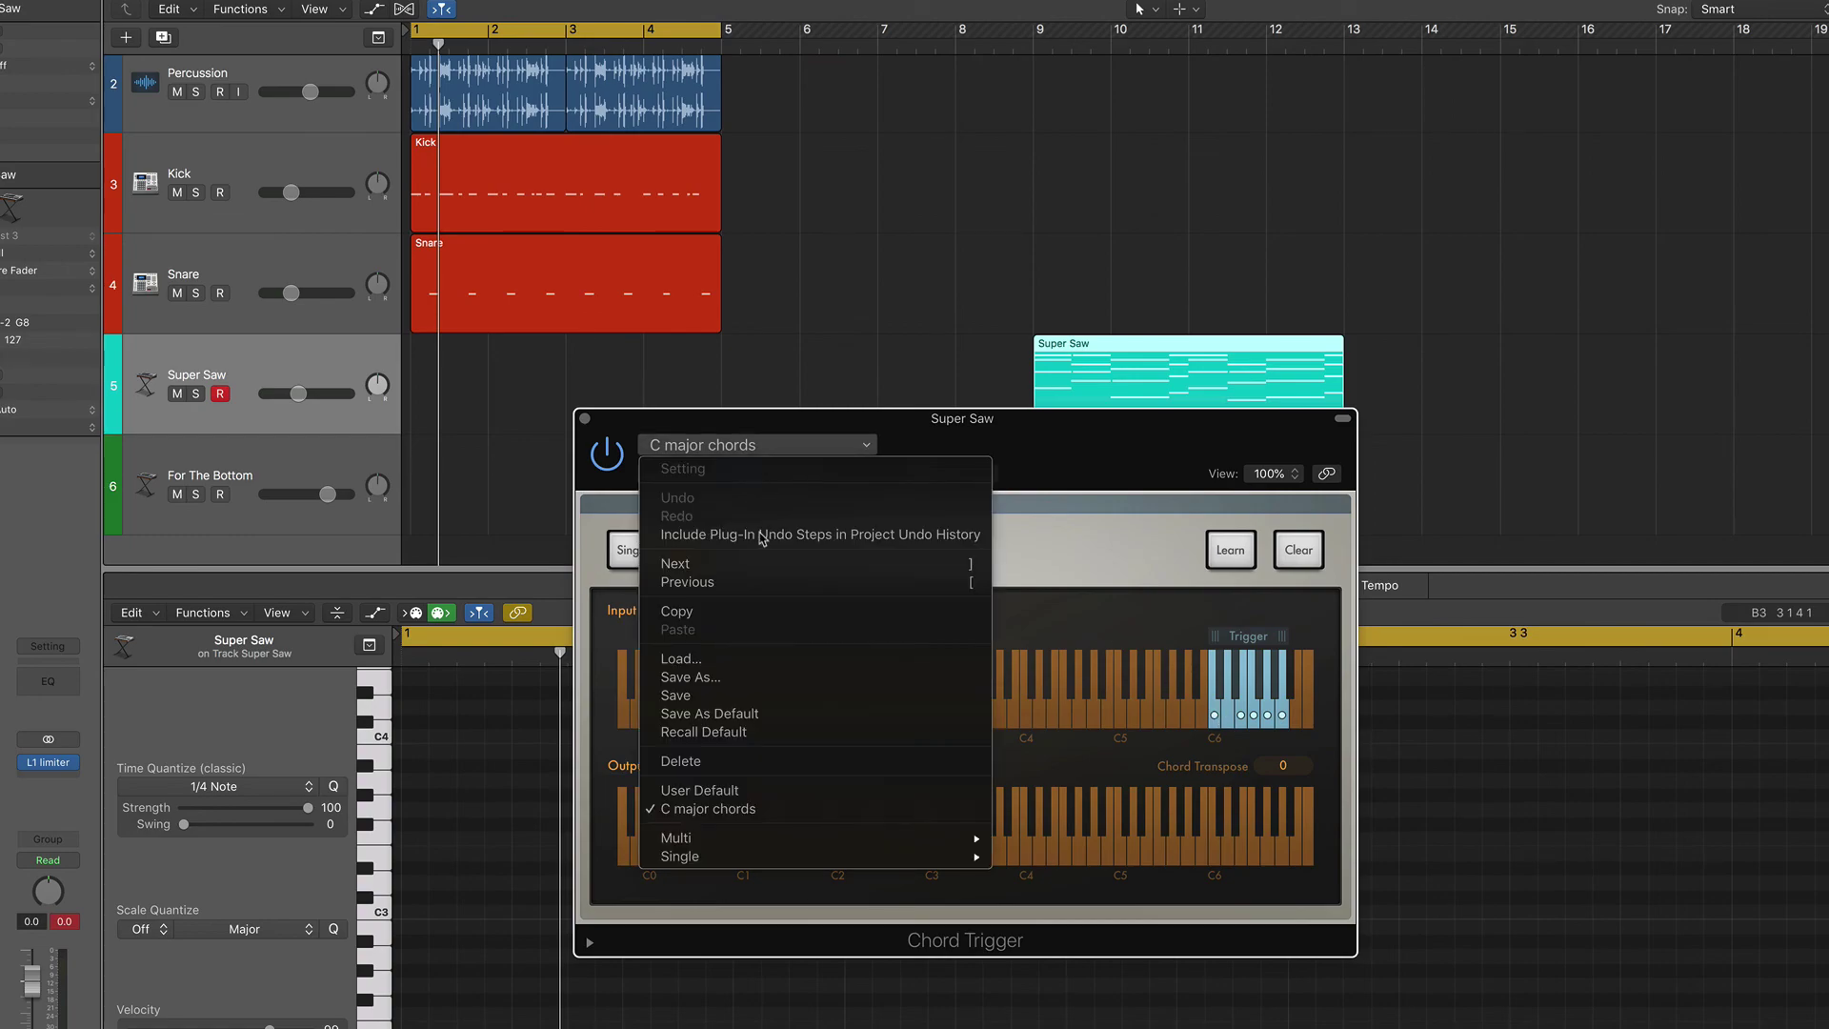
click(739, 729)
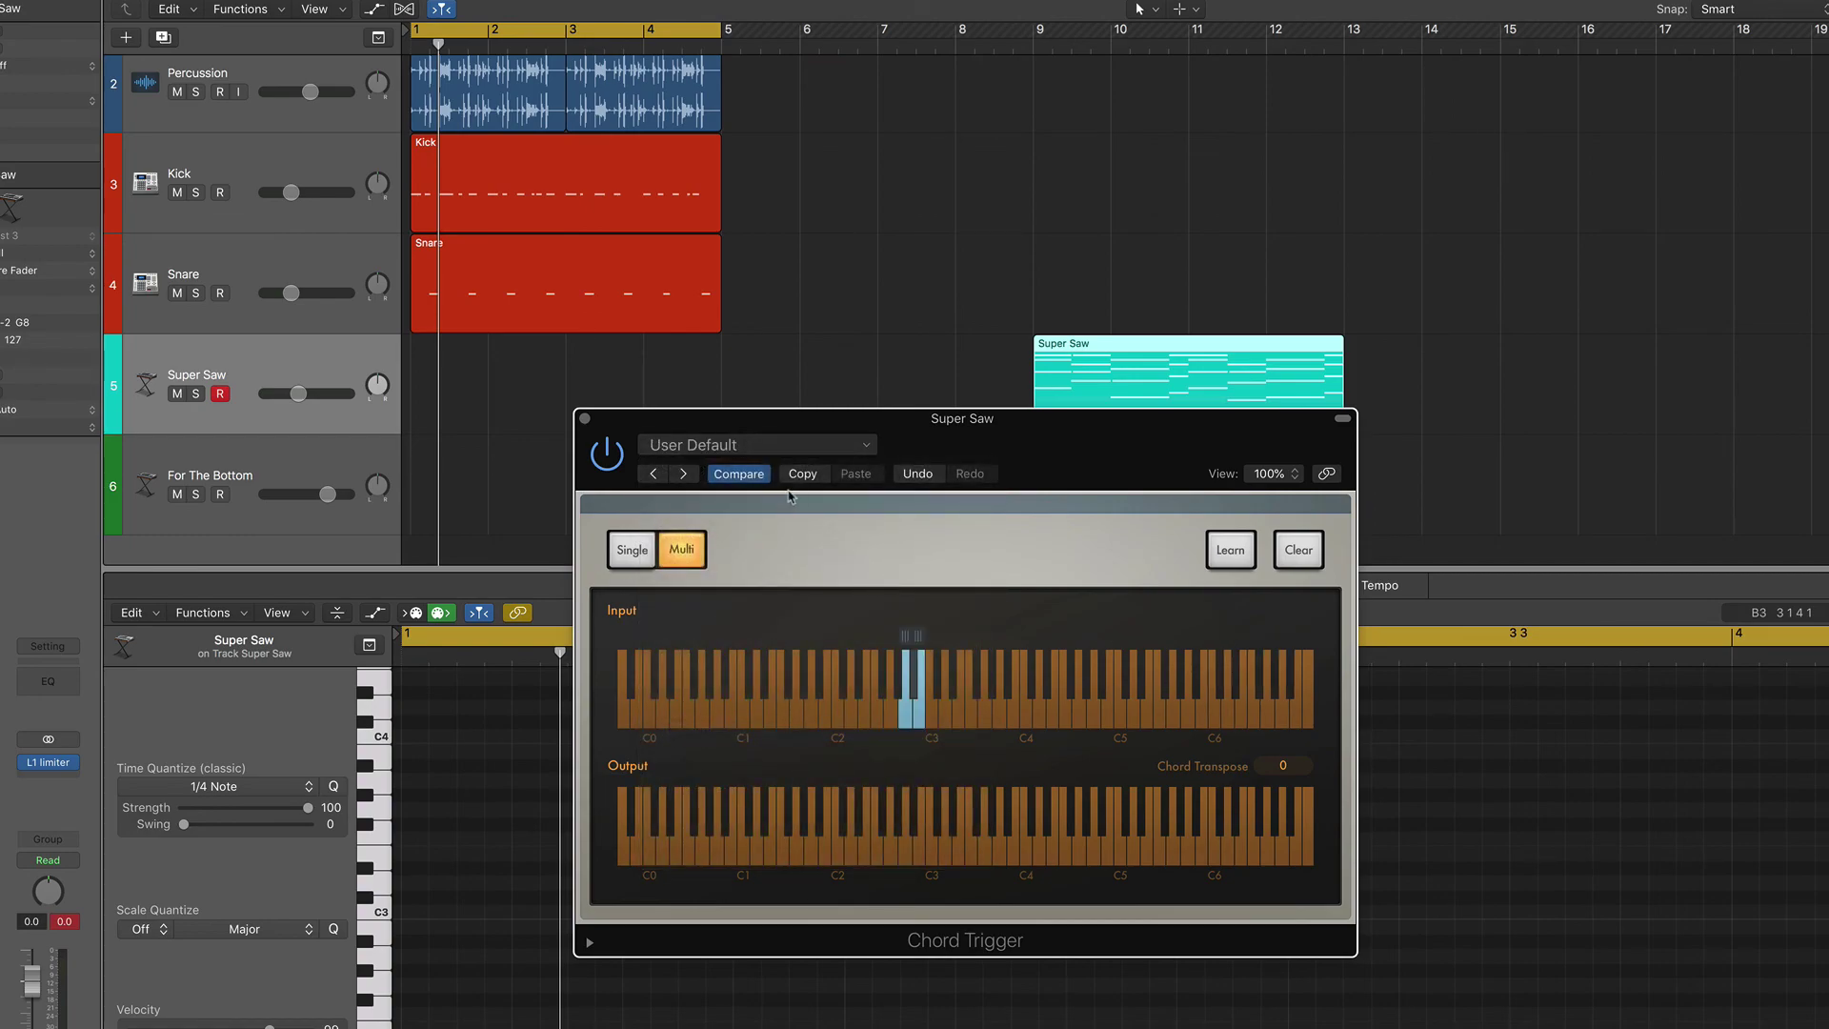
click(770, 447)
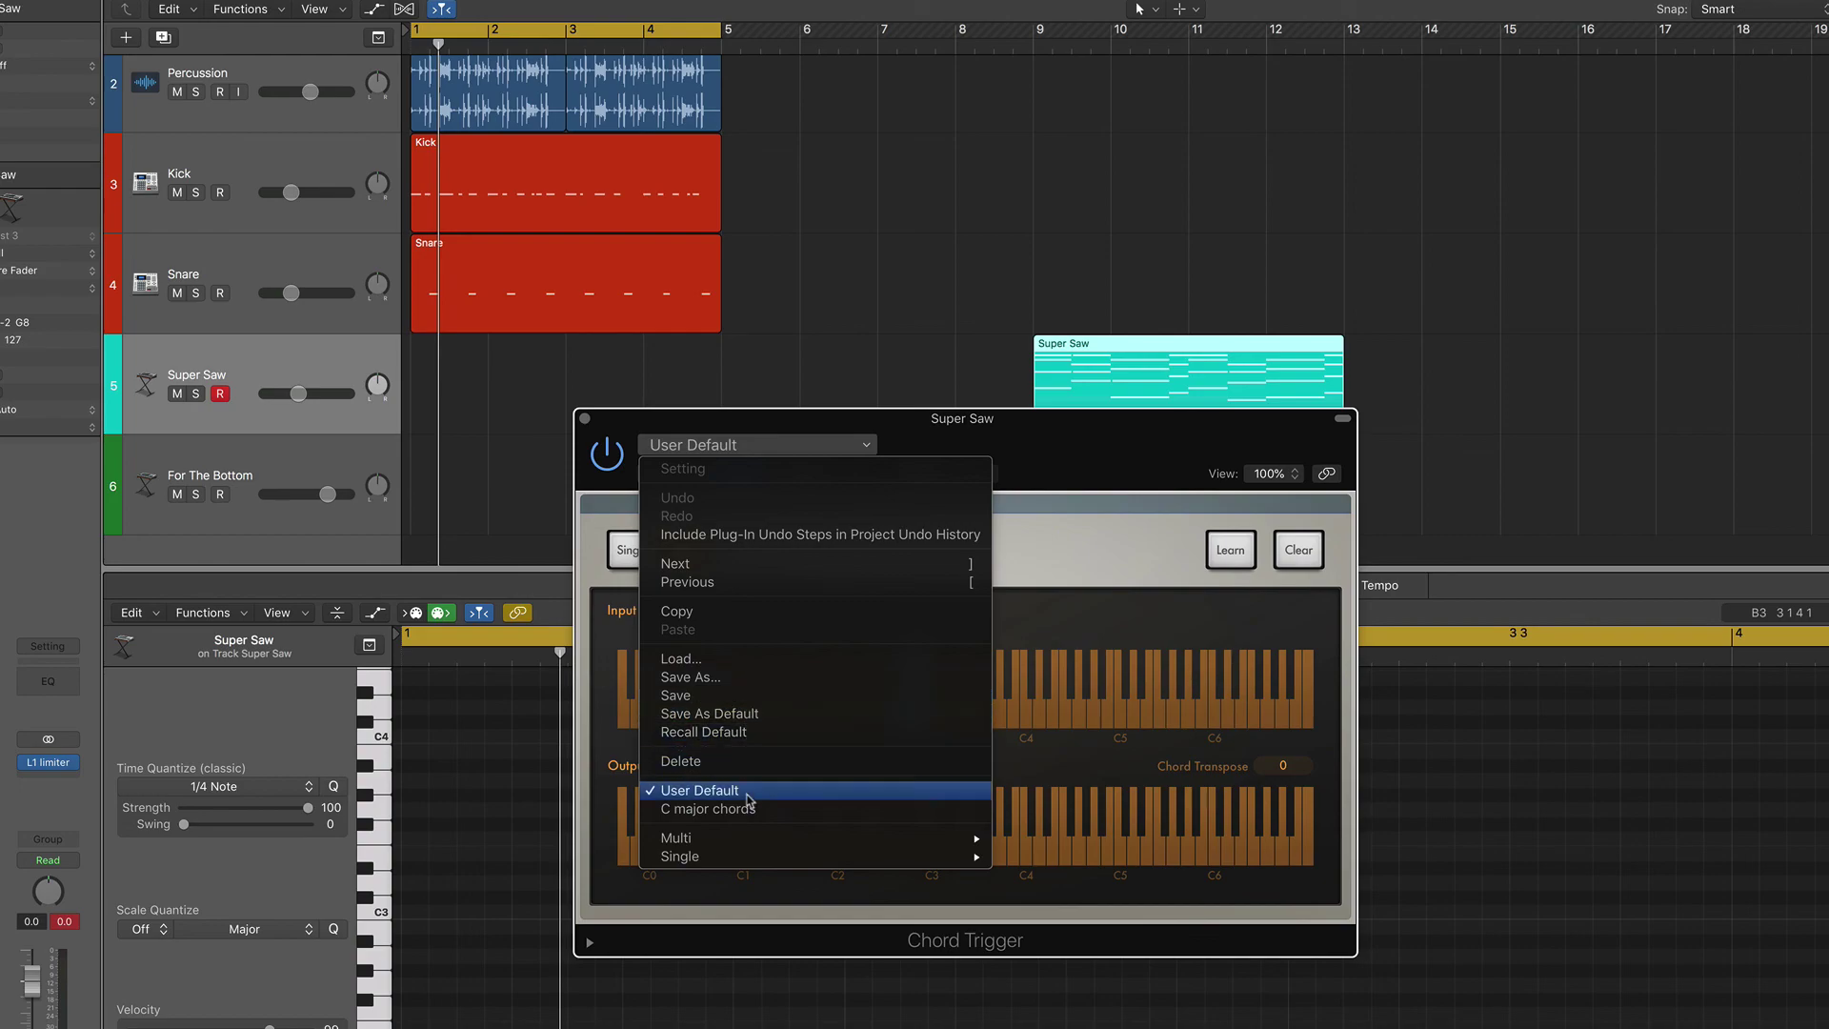
click(721, 812)
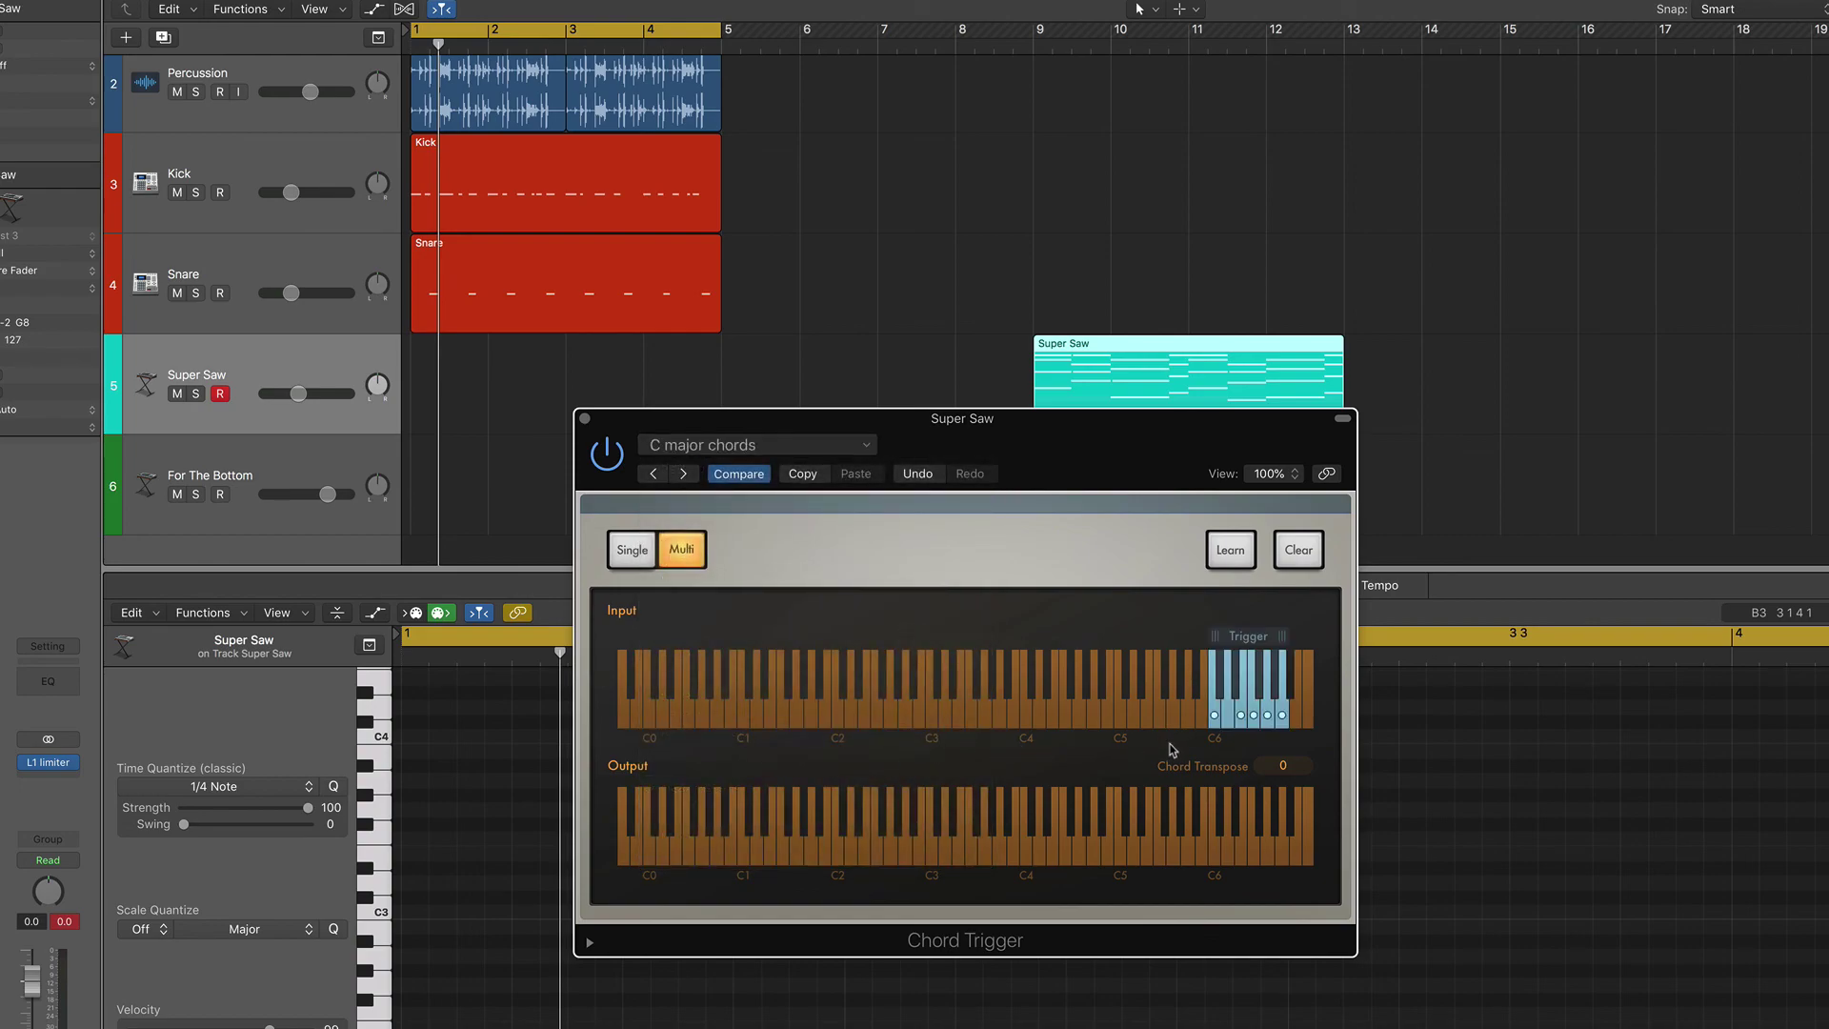
Audition two of the loaded preset's trigger keys, including A6, and close the Chord Trigger window.
click(1248, 720)
click(1280, 721)
key(super+w)
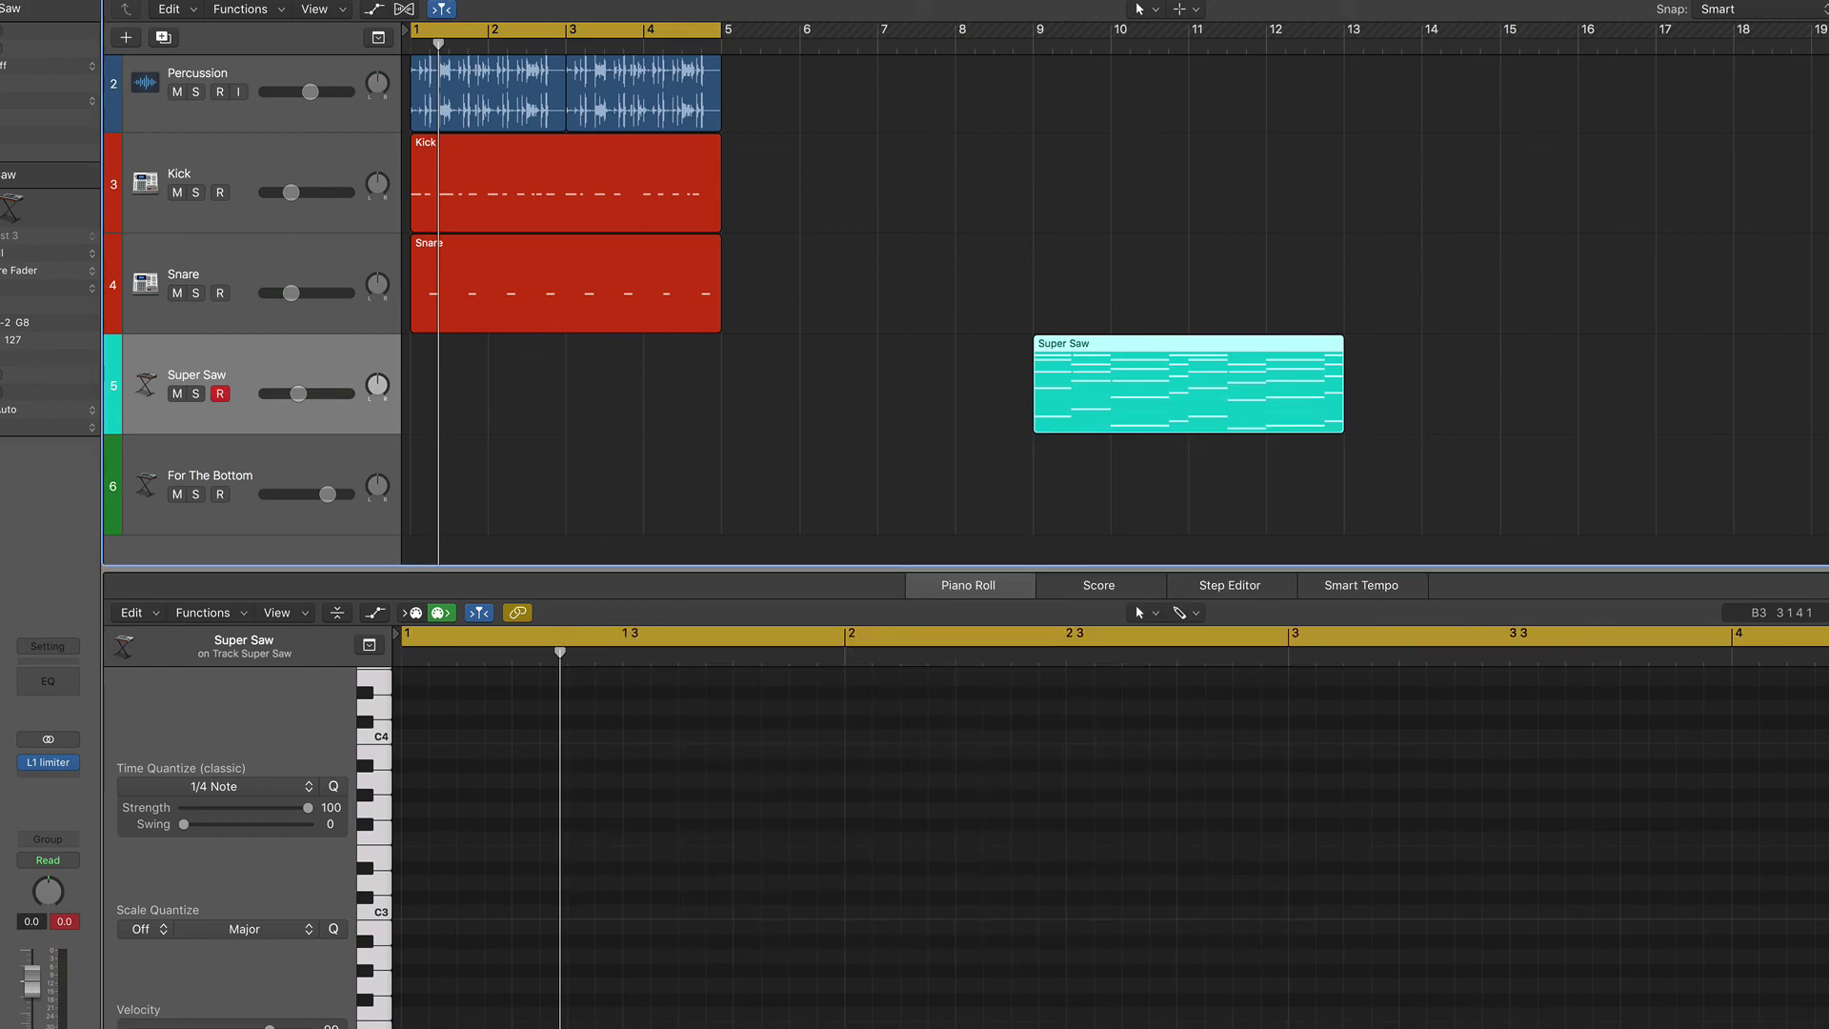